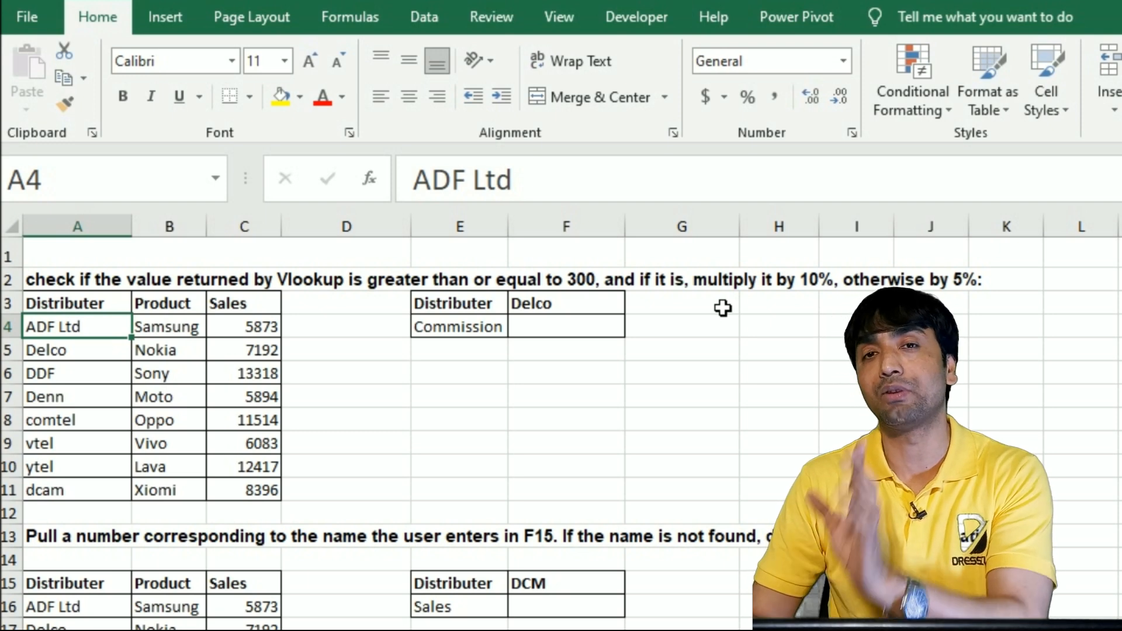
Start an IF formula in cell F4 with a nested VLOOKUP in its logical test
left_click(550, 334)
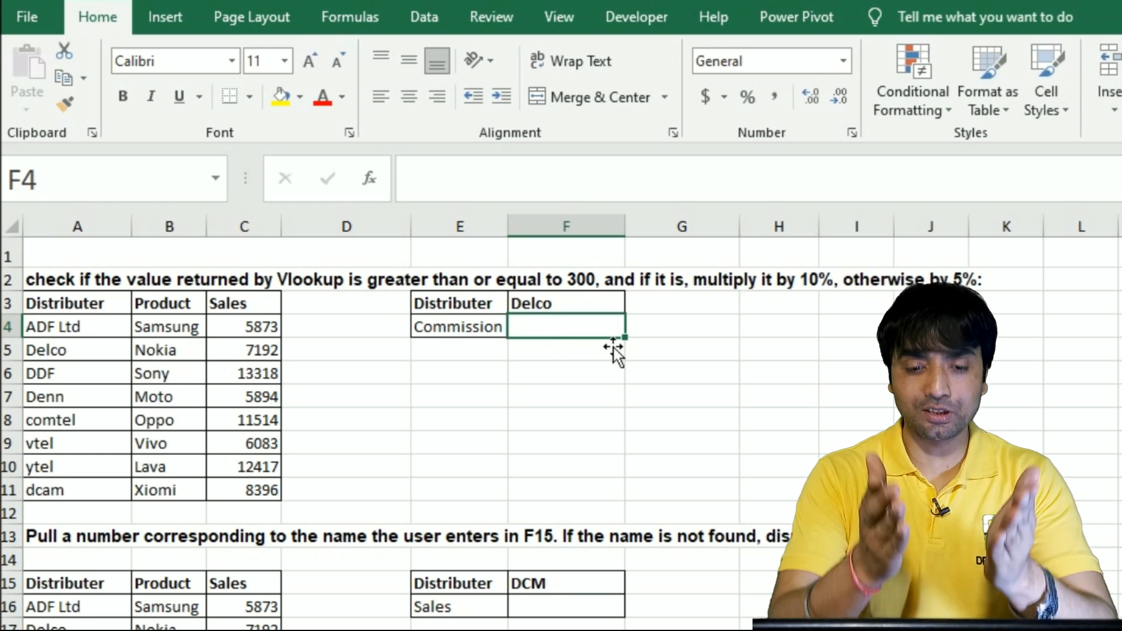
type("=if")
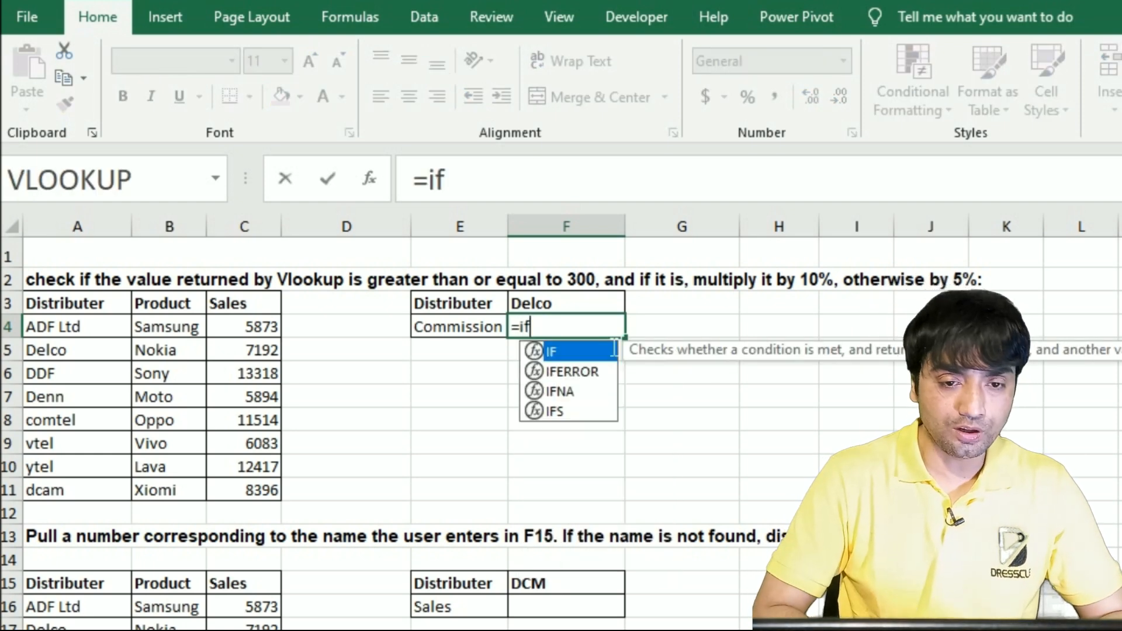
key("Tab")
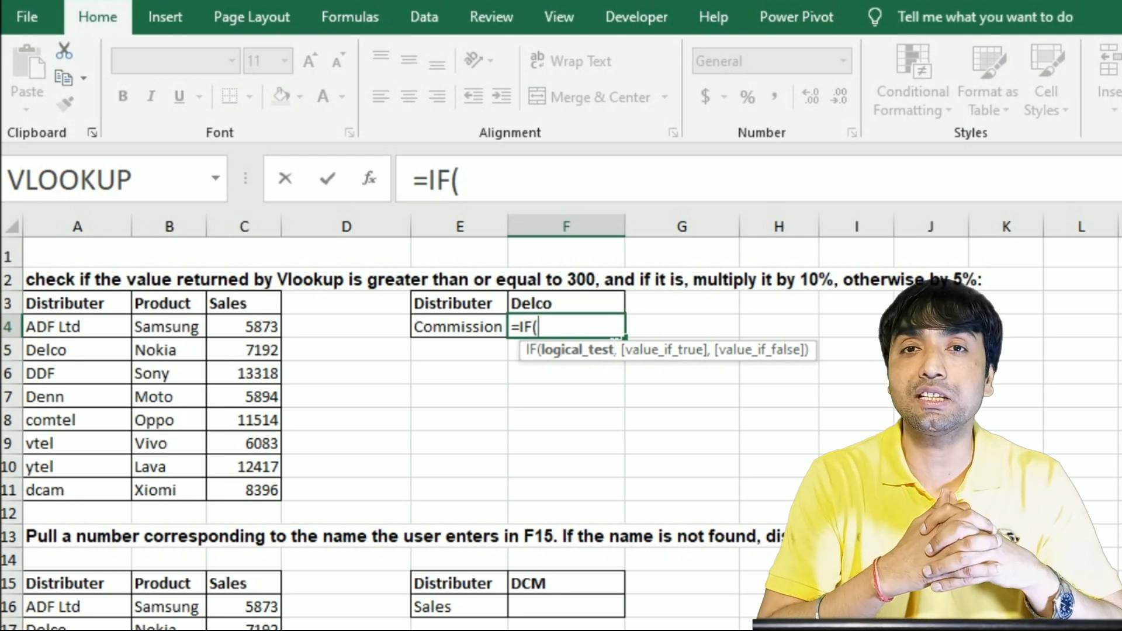
type("vloo")
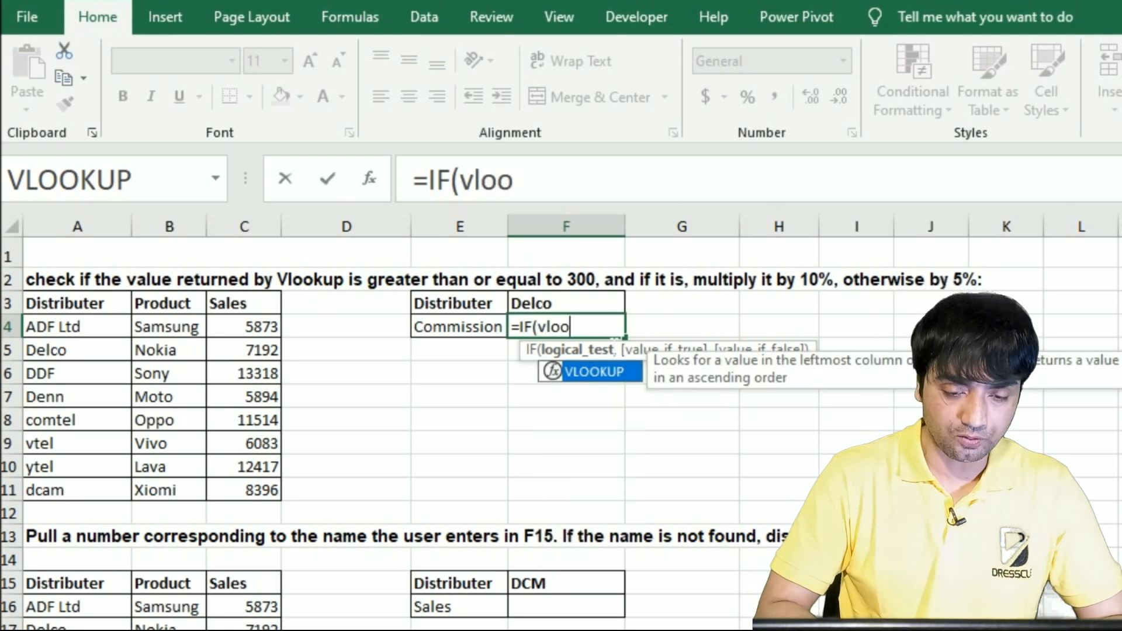
key("Tab")
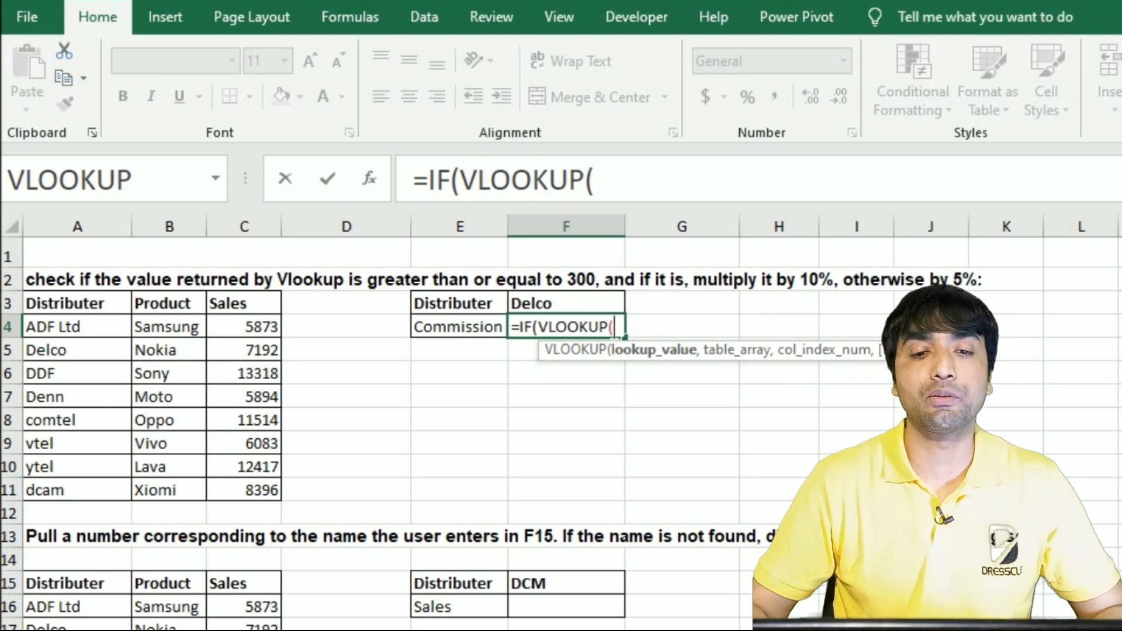
Complete the nested VLOOKUP with lookup value F3, absolute range $A$3:$C$11, column index 3 and exact match 0
left_click(566, 303)
type(",")
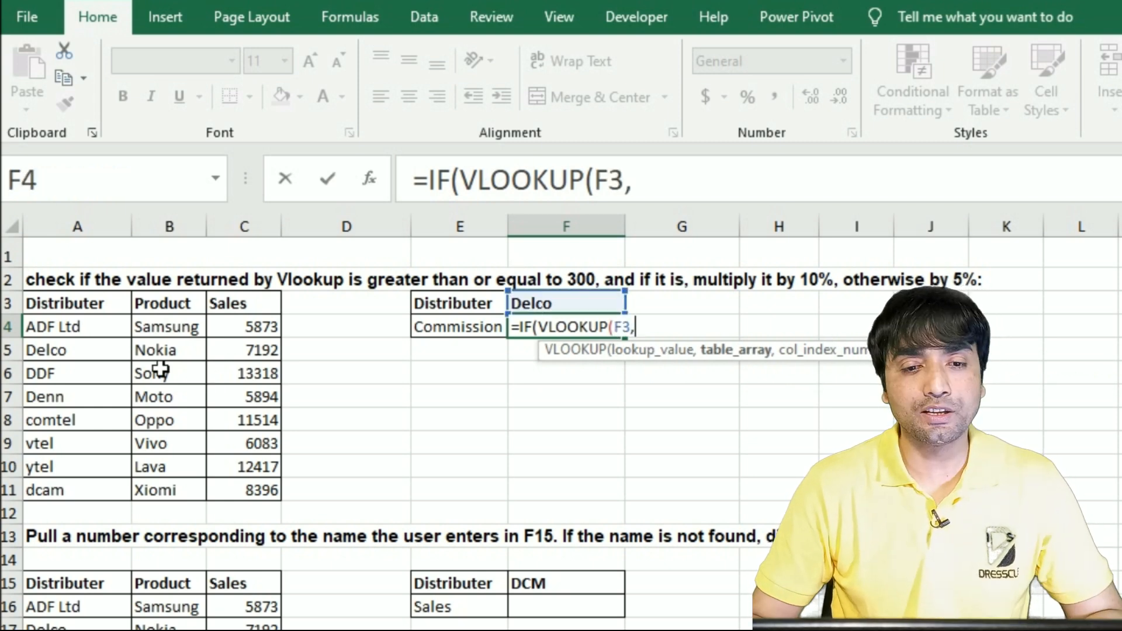
left_click_drag(88, 334, 260, 495)
key("F4")
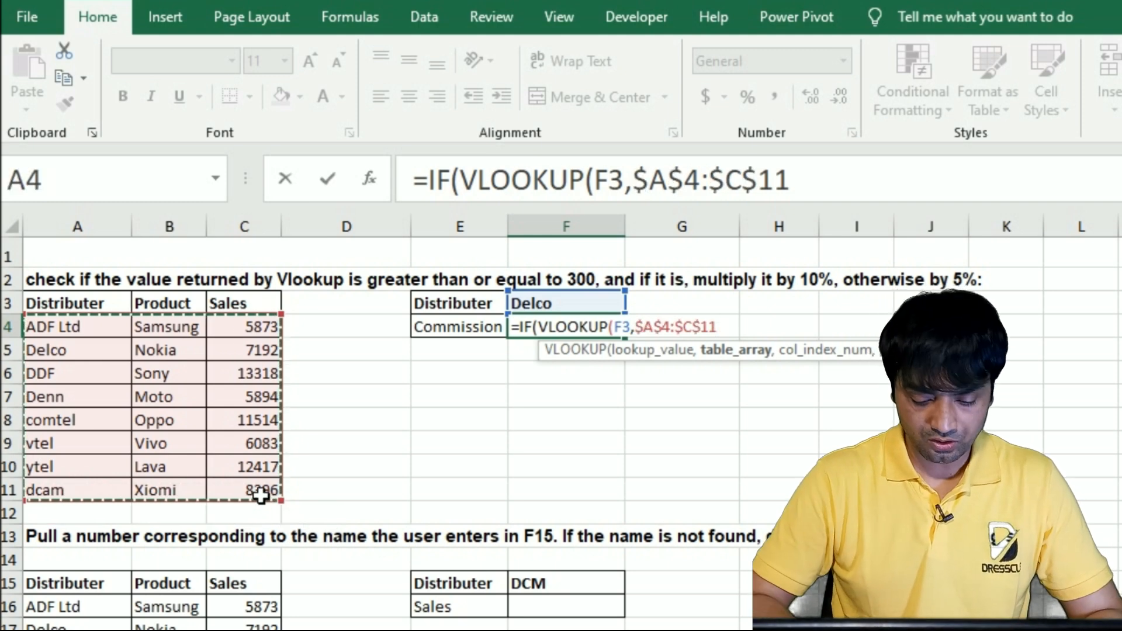
type(",3,0")
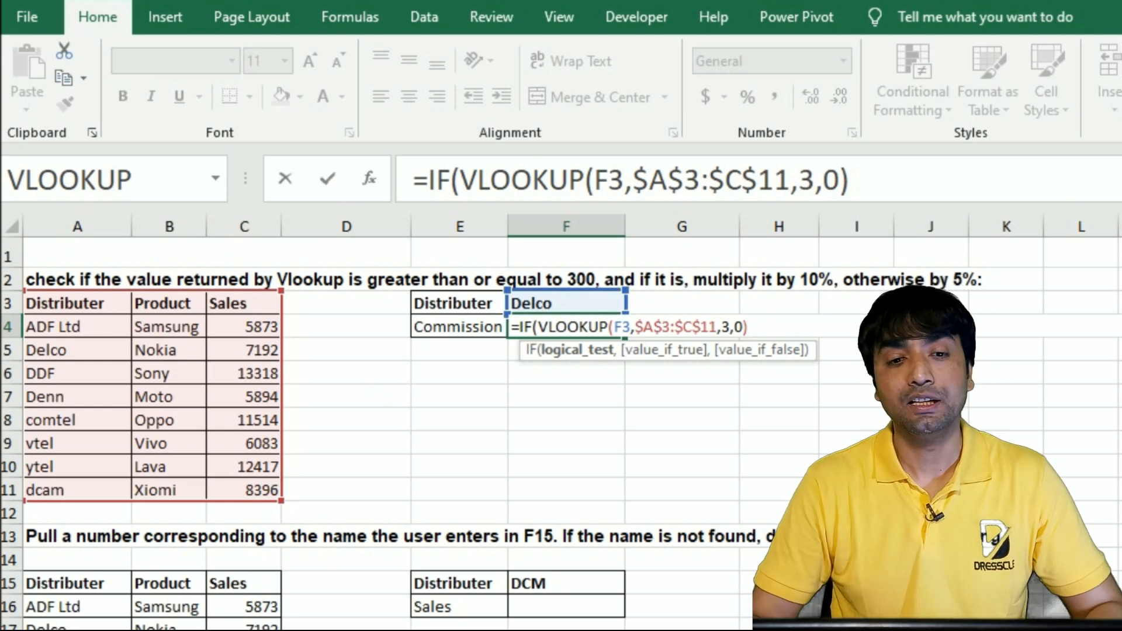
Evaluate only the VLOOKUP part inside the F4 formula to check its result, and restore the expression
left_click_drag(537, 327, 748, 327)
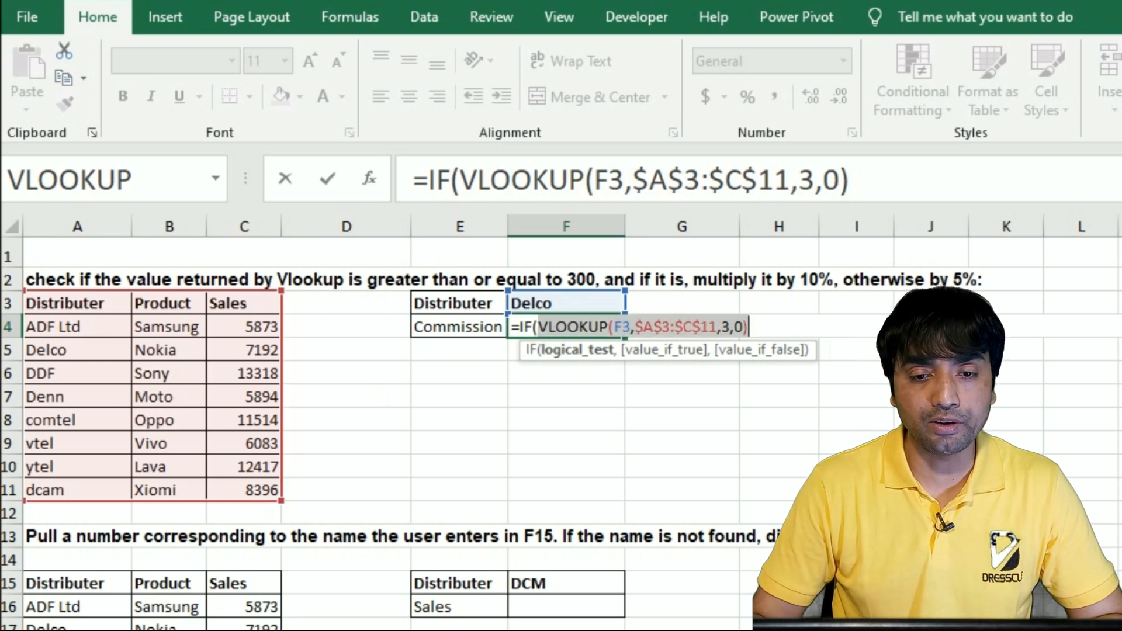
key("F9")
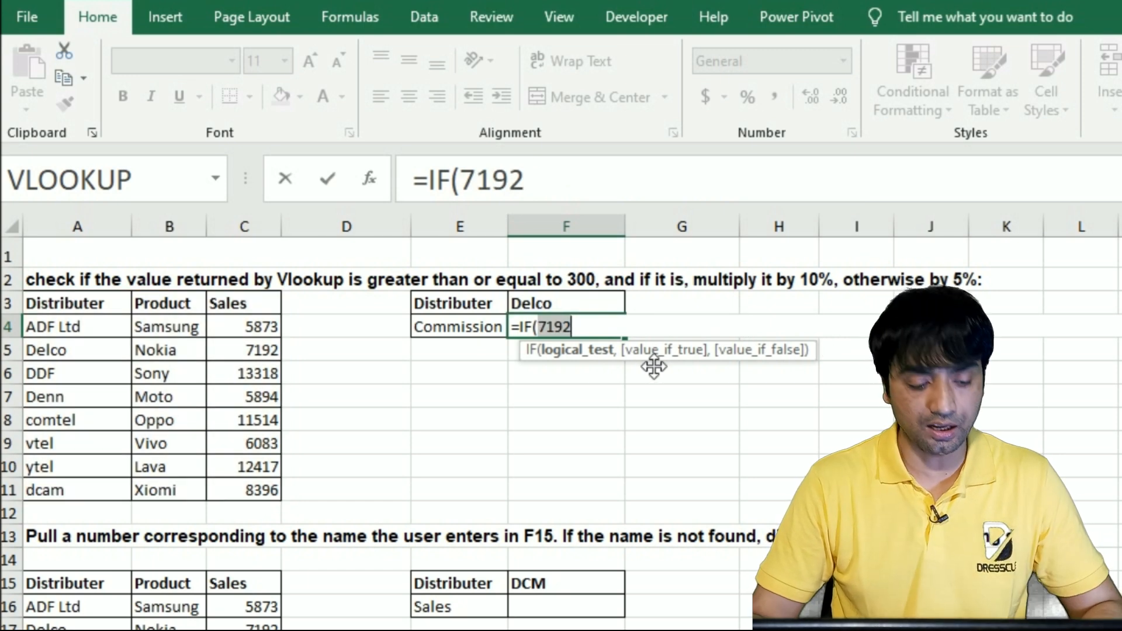
key("ctrl+z")
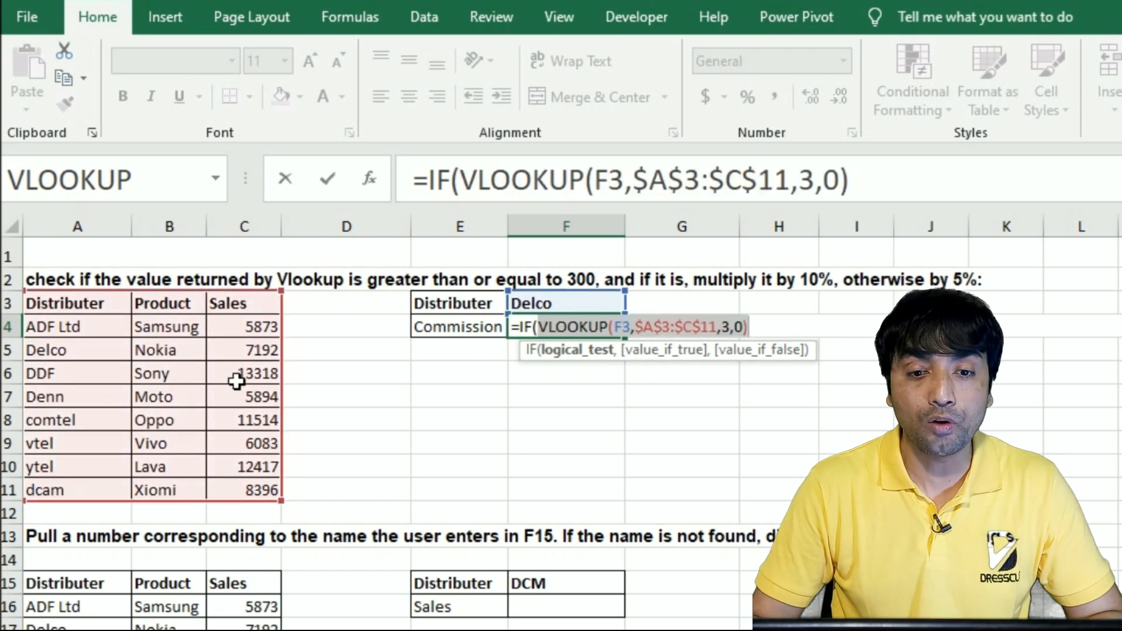
Complete the IF logical test by comparing the VLOOKUP result with >=300
left_click(752, 327)
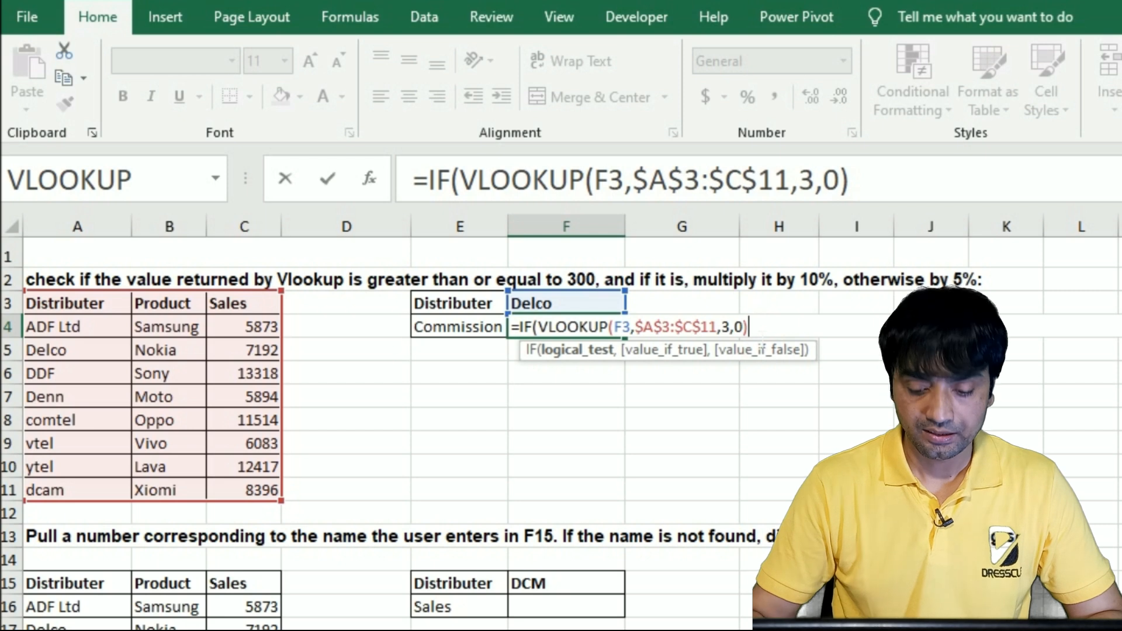
type(">")
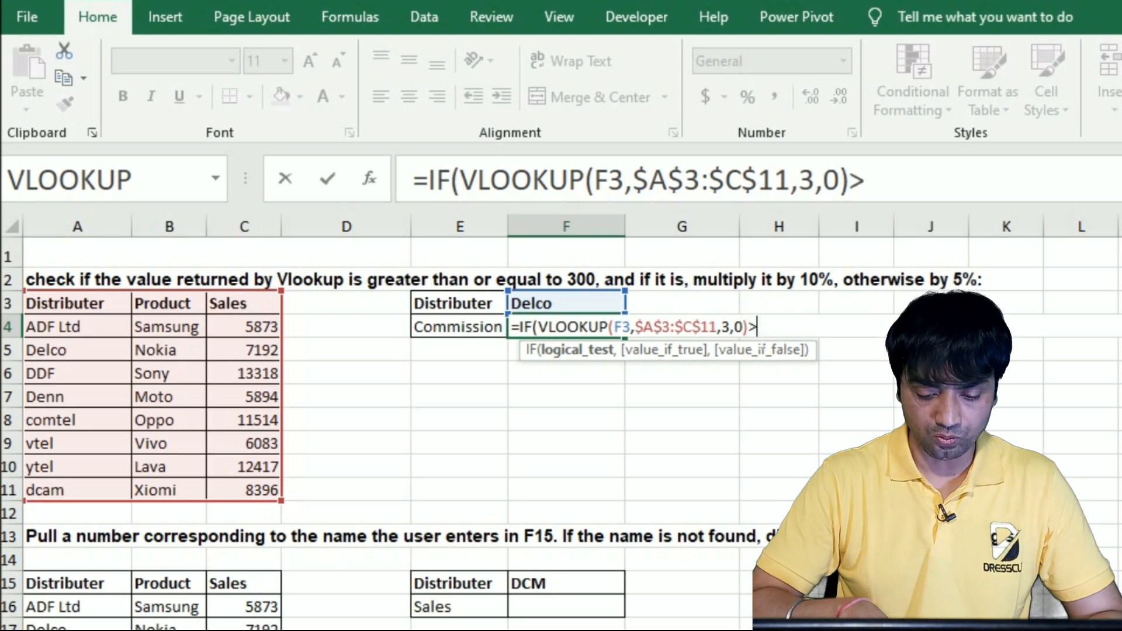
type("=300,")
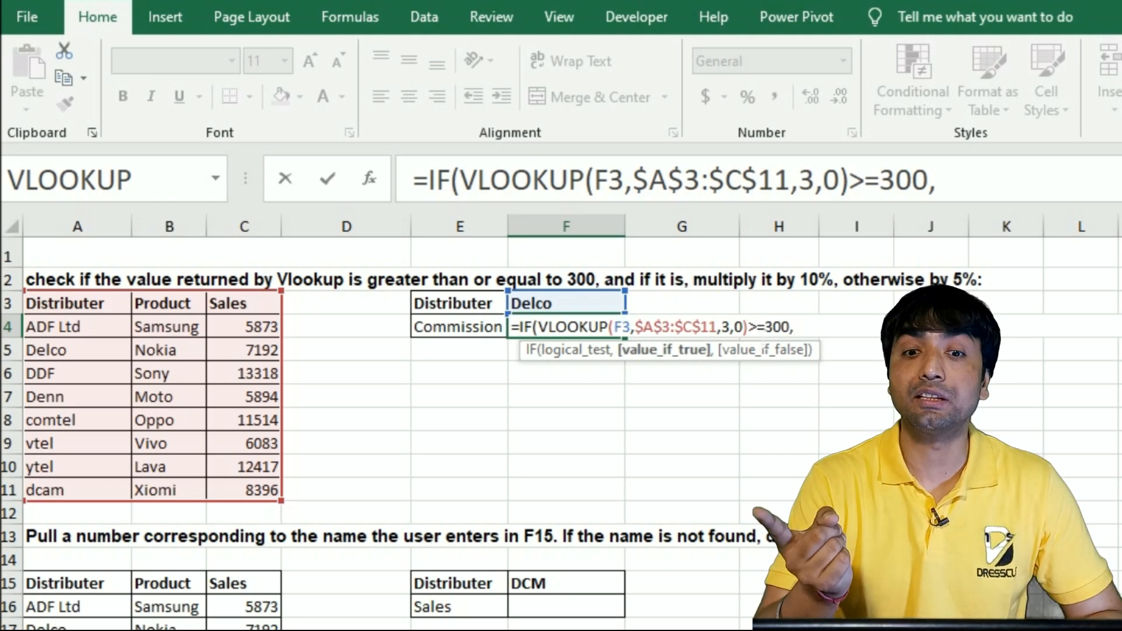
Add a VLOOKUP of F3 in $A$4:$C$11 with column index 3 and match type 0 as the value if true
type("vlo")
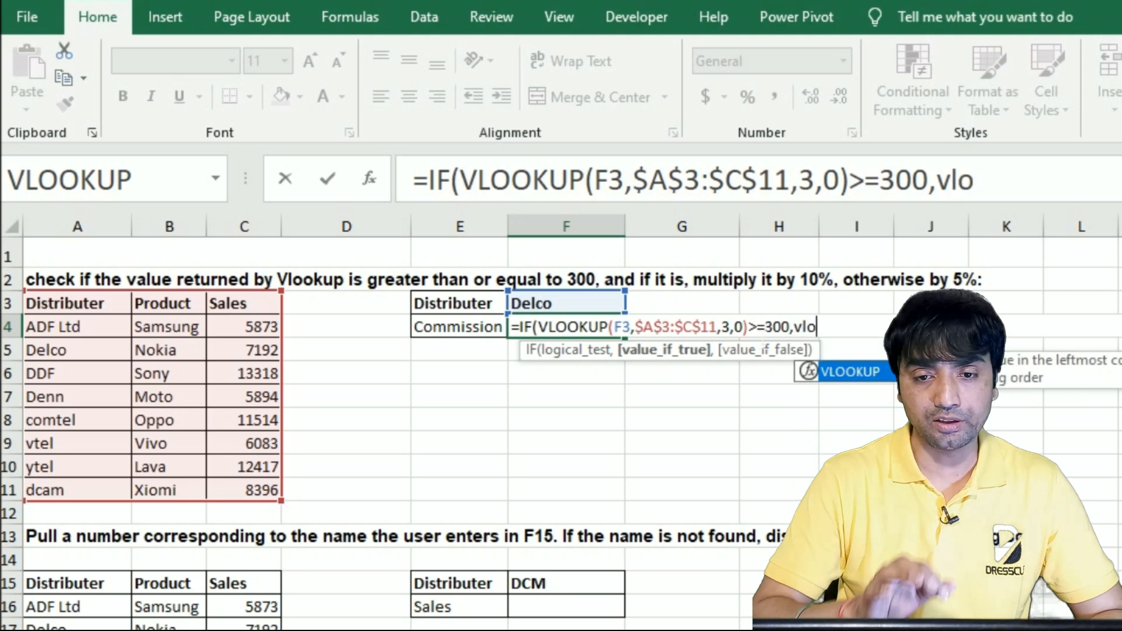
key("Tab")
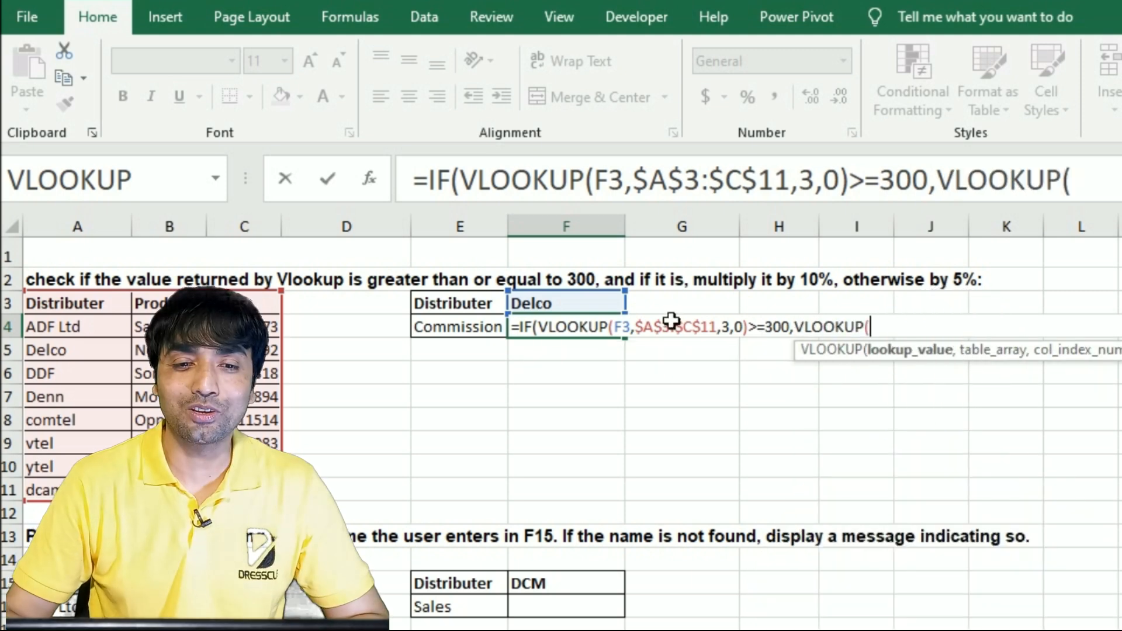
left_click(577, 310)
type(",")
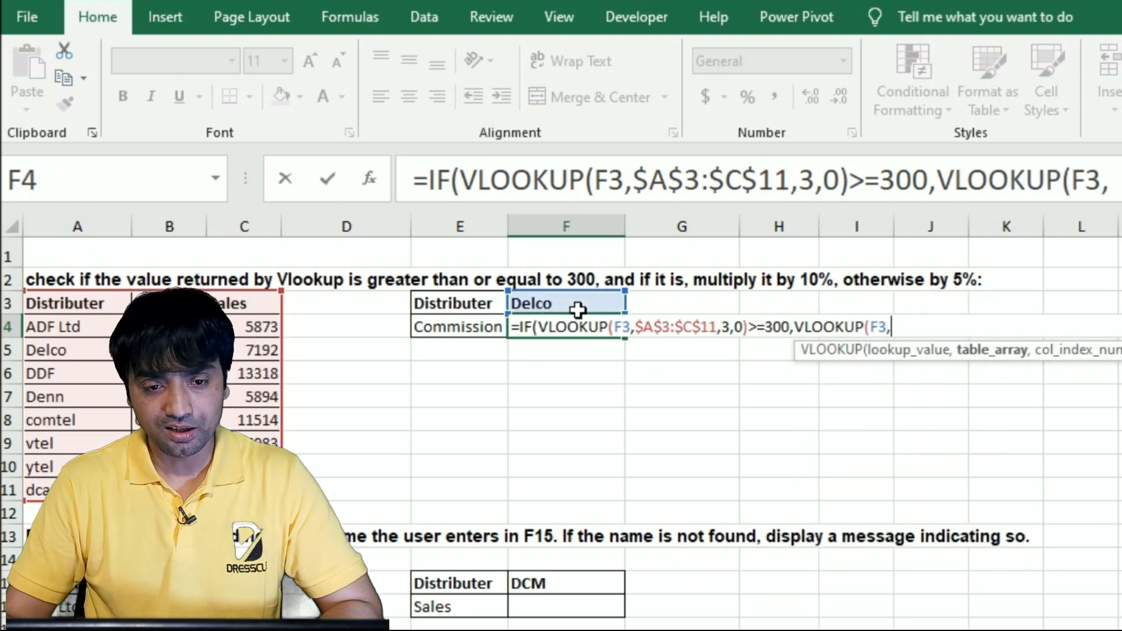
left_click(99, 327)
left_click_drag(100, 327, 257, 489)
key("F4")
type(",3,")
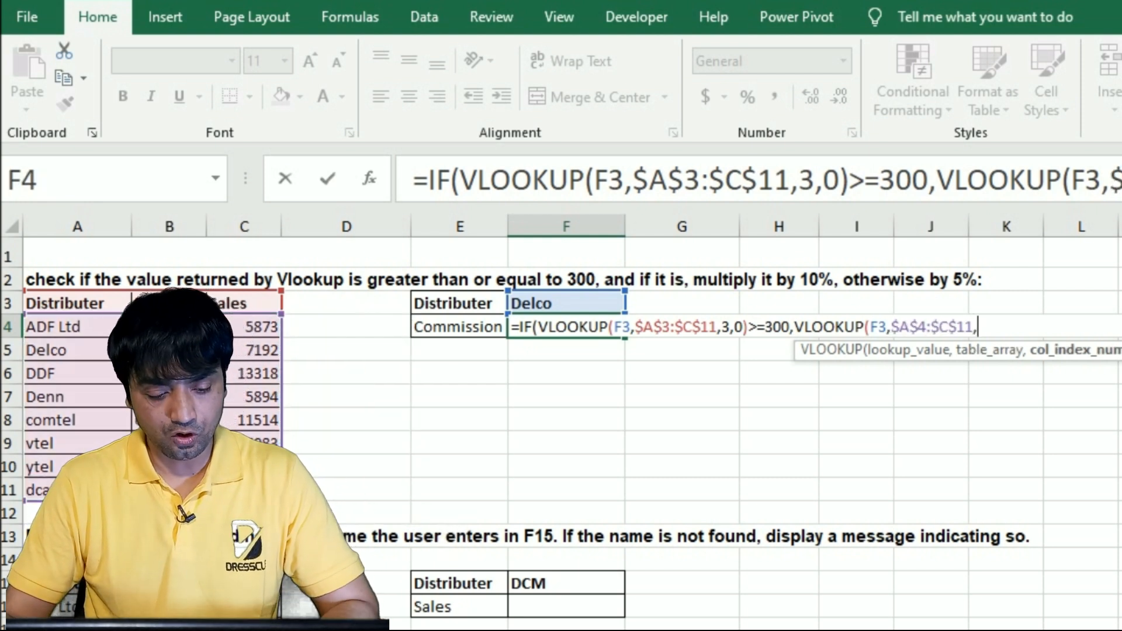
key("BackSpace")
type("0")
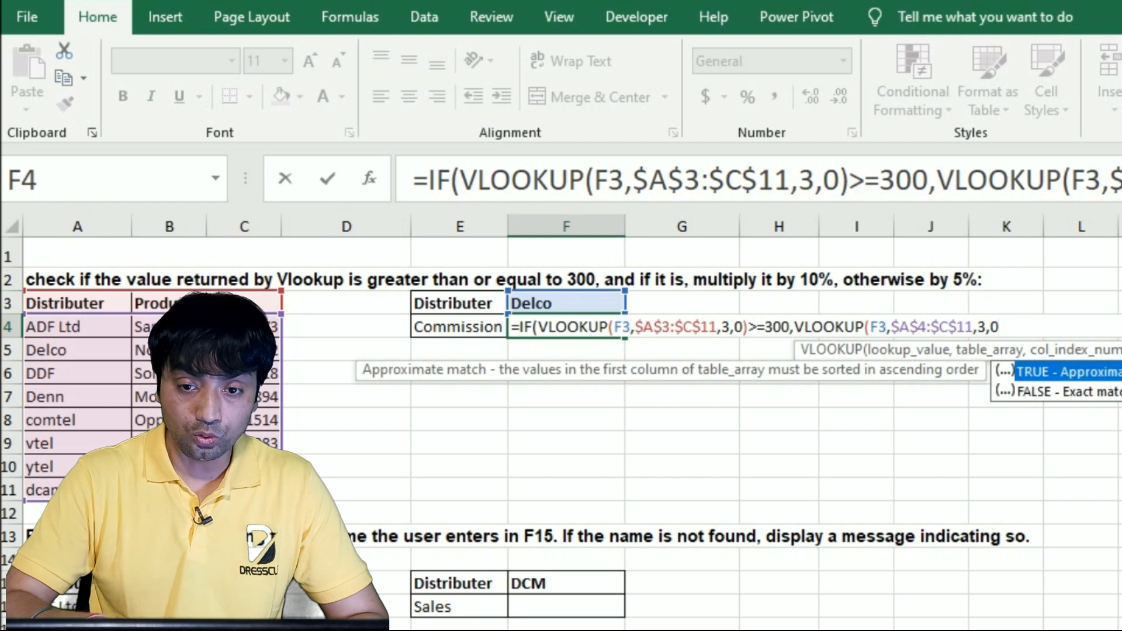
type(")*10%")
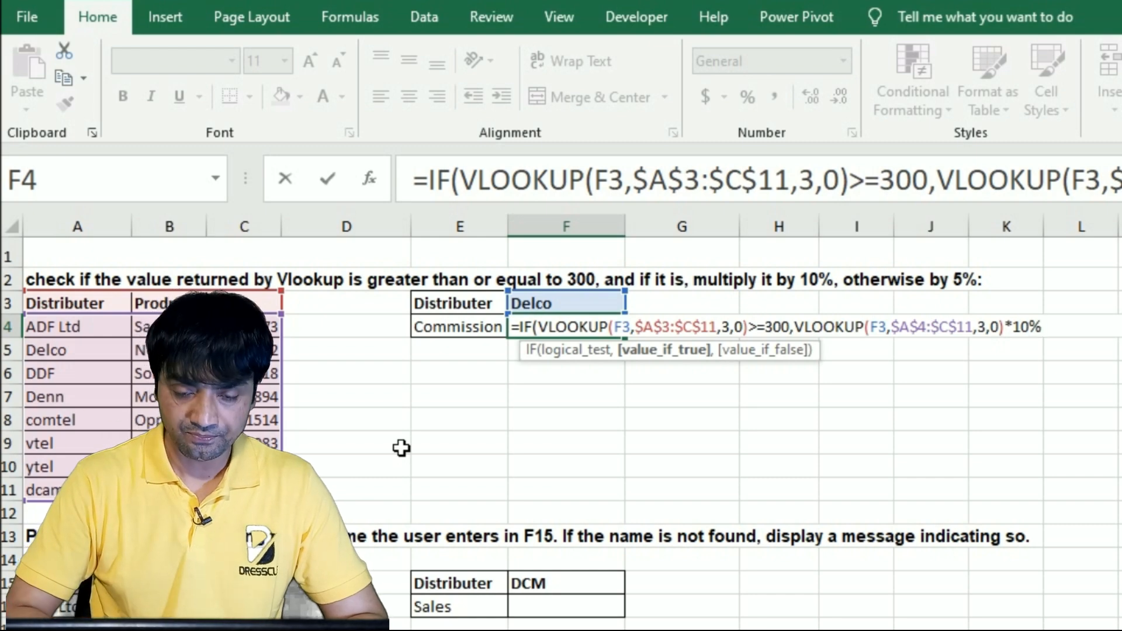
type(",vlo")
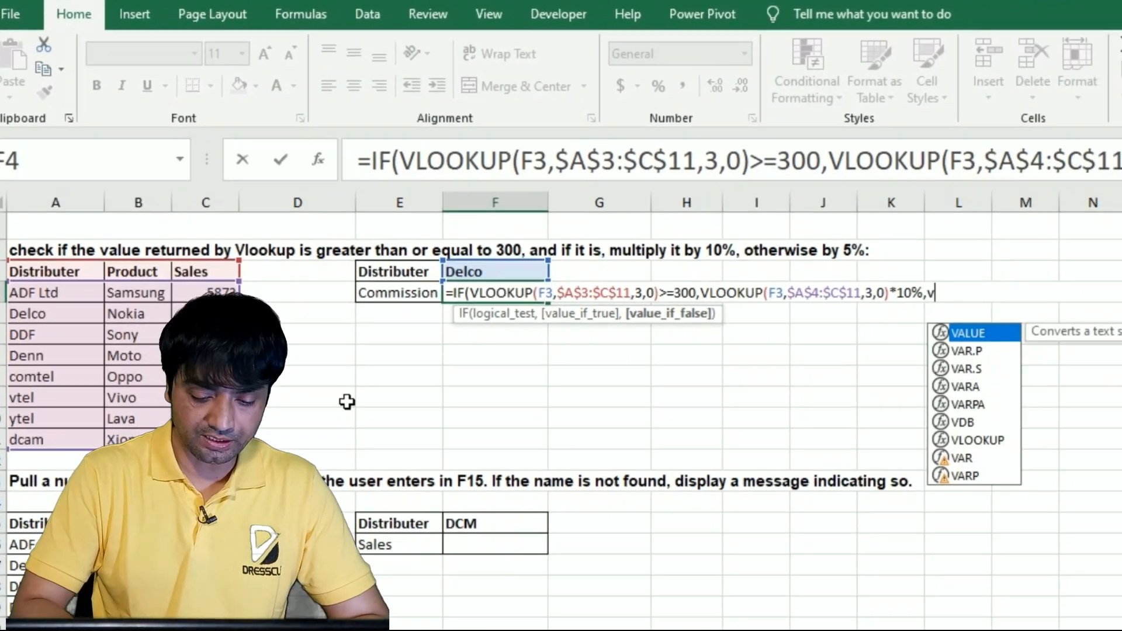
Add a VLOOKUP of F3 in $A$4:$C$11 with column index 3 and match type 0 as the value if false
key("Tab")
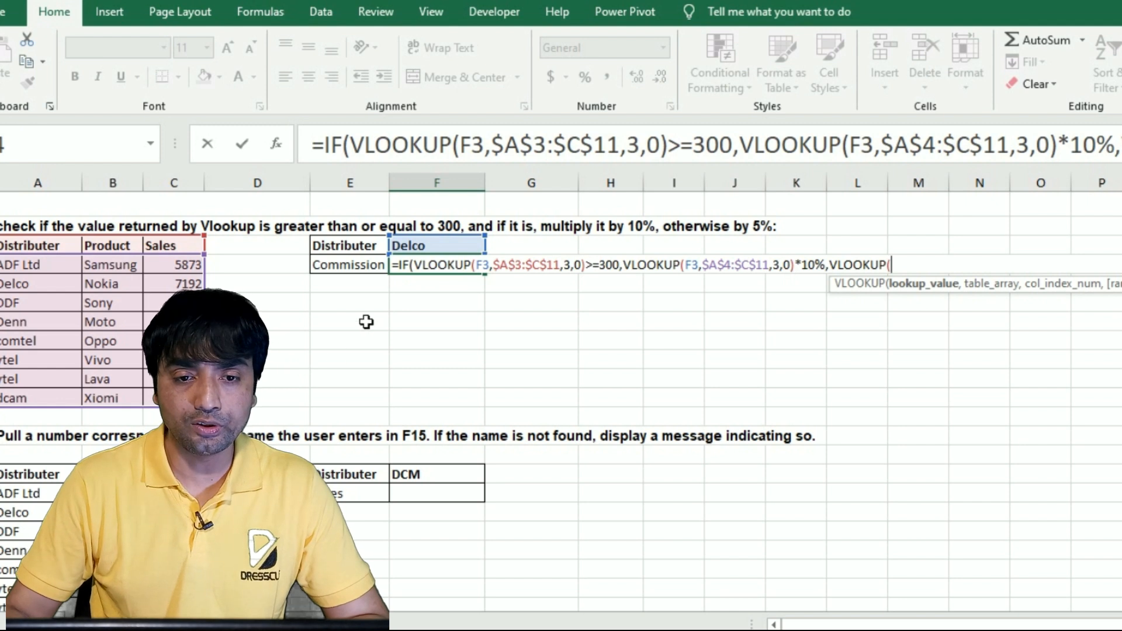
left_click(432, 248)
type(",")
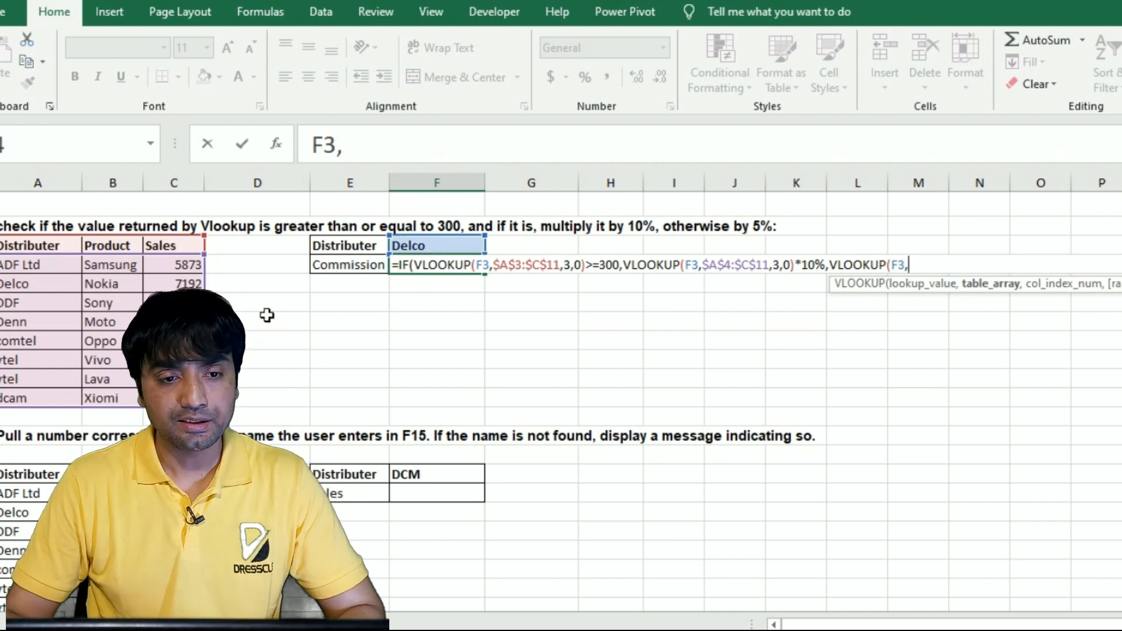
left_click_drag(18, 268, 174, 399)
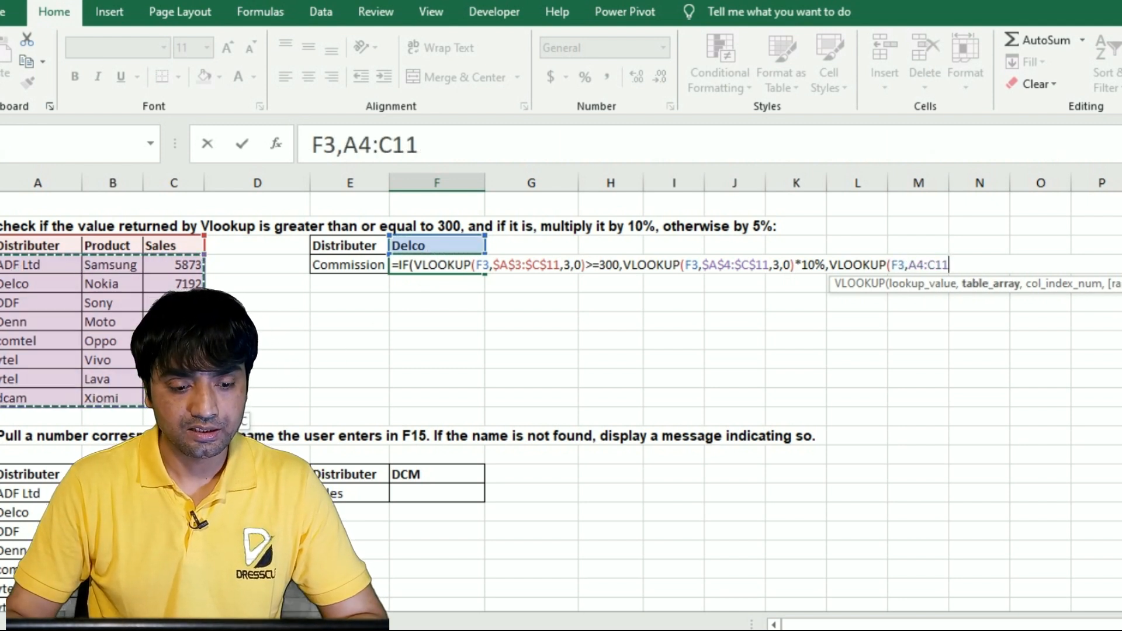
key("F4")
type(",3,0")
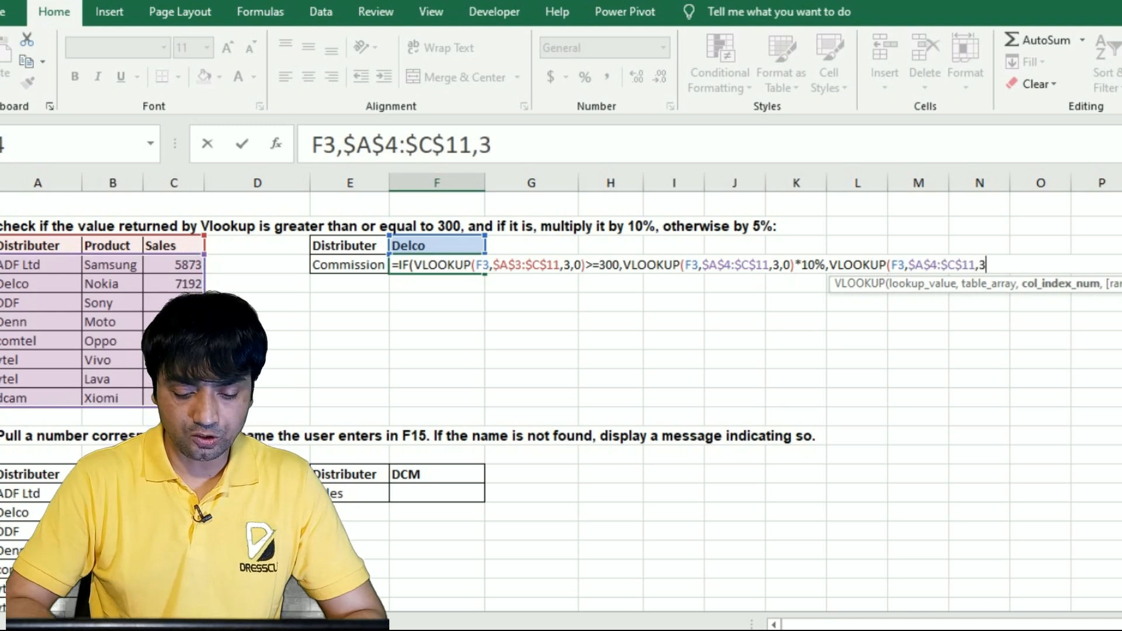
type(")*5%")
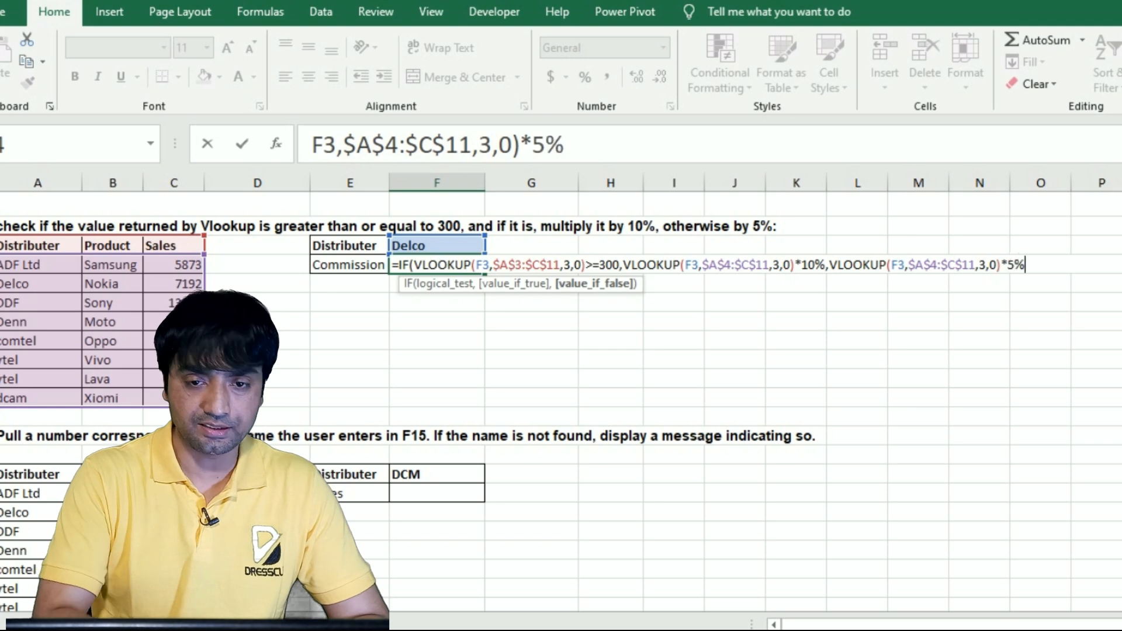
type(")")
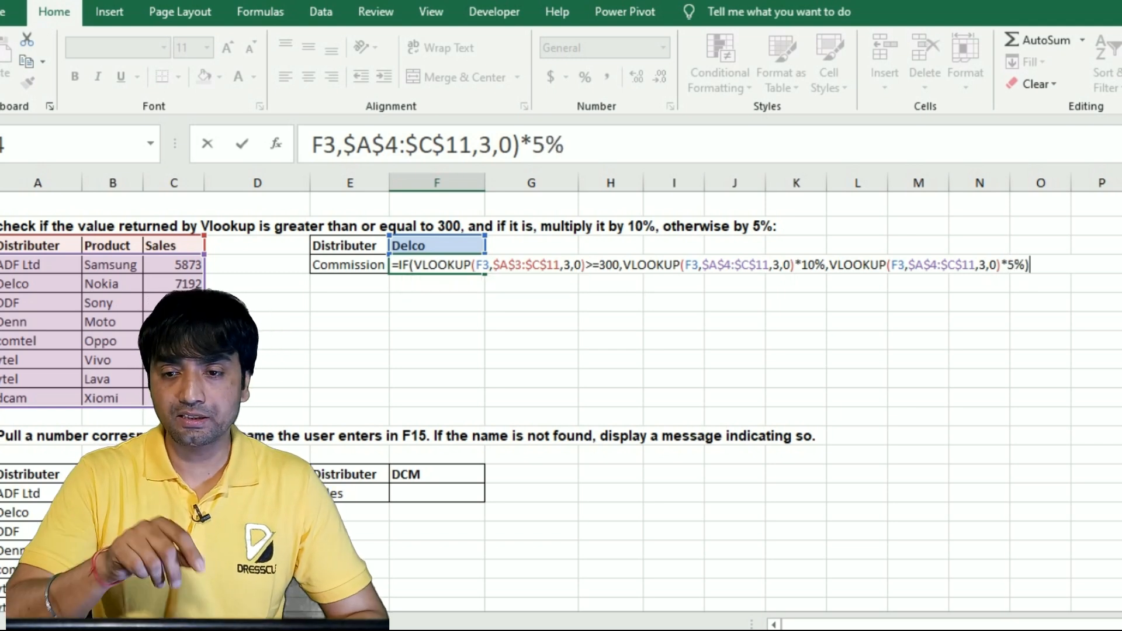
Multiply the value-if-false VLOOKUP by 5%, close the IF function and enter the commission formula in F4
key("Return")
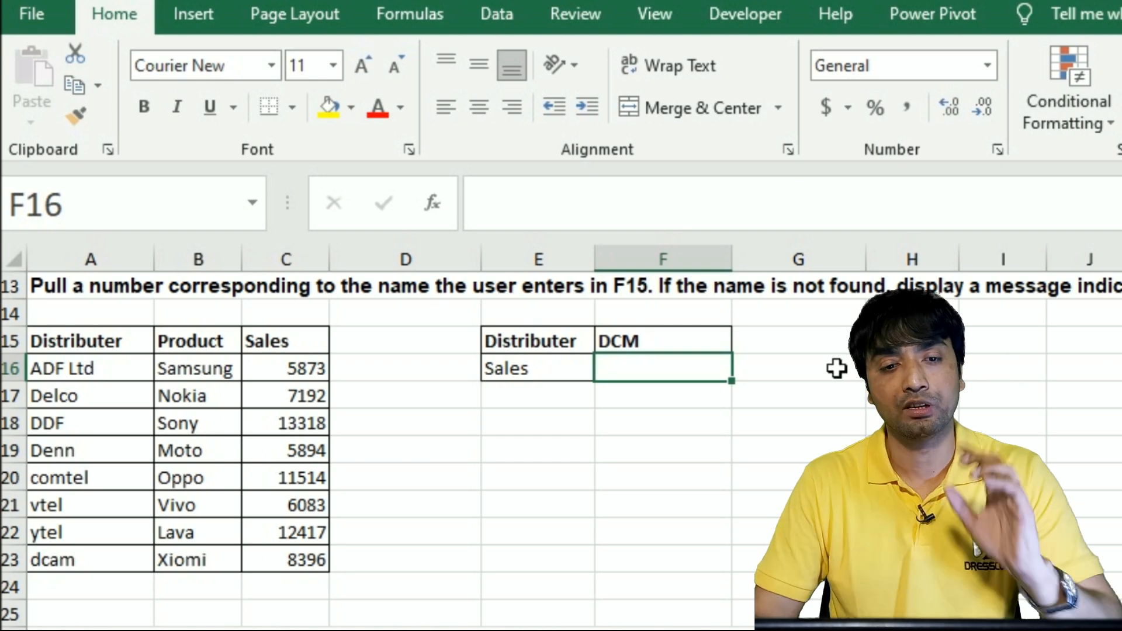
Start an IF formula in cell F16 with a nested ISNA function as its logical test
type("=")
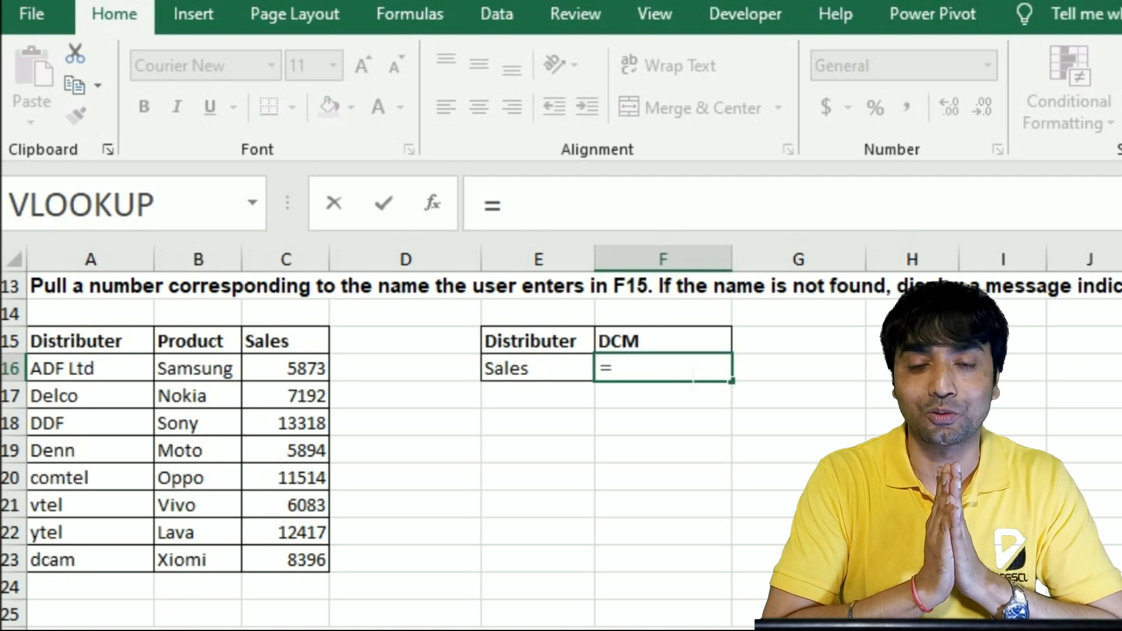
type("if")
key("Tab")
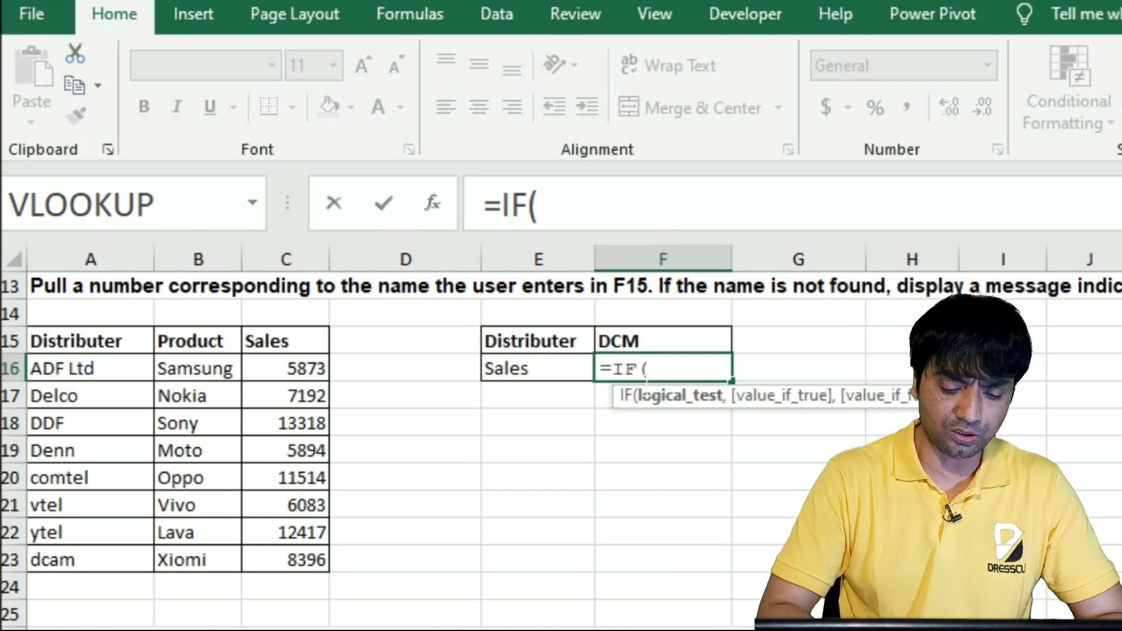
type("isn")
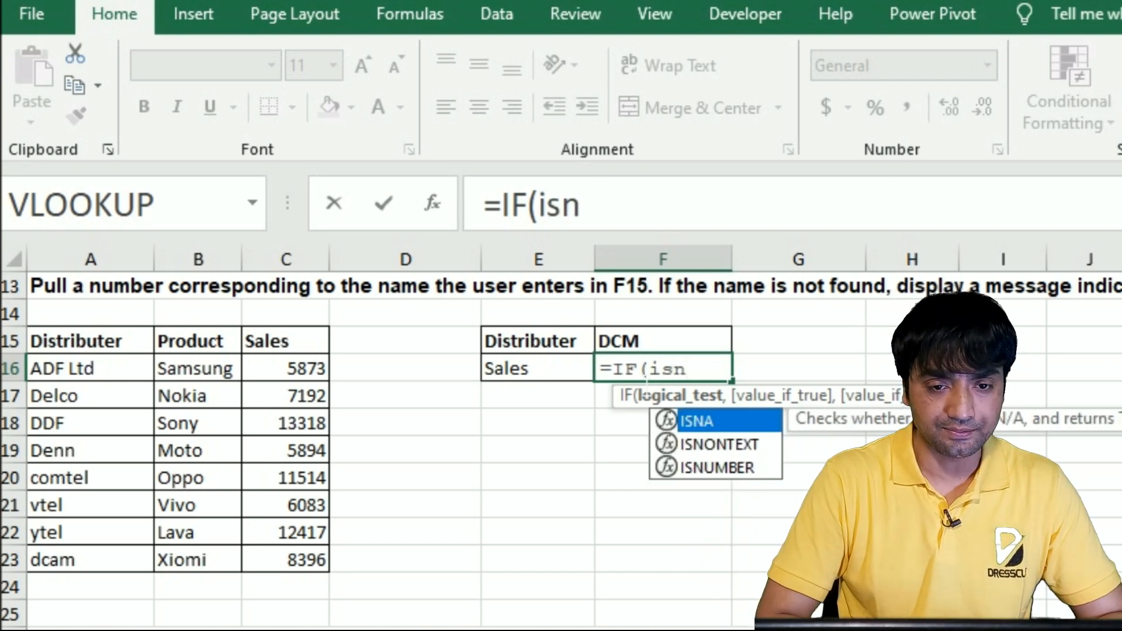
key("Tab")
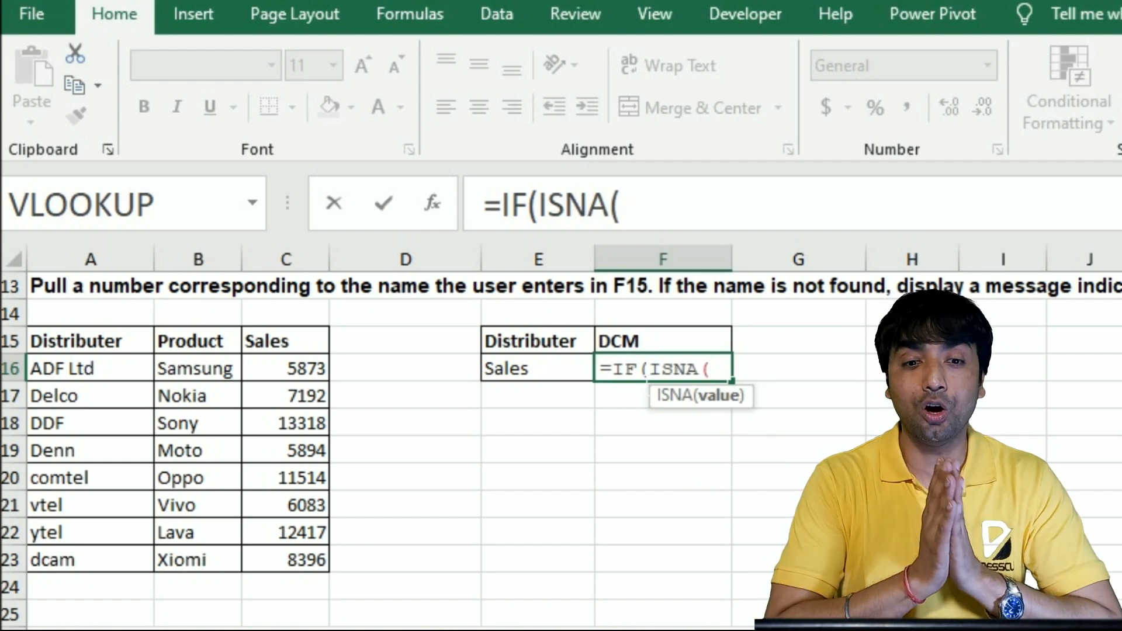
Nest a VLOOKUP of F15 in $A$16:$C$23 with column index 3 and match type 0 inside the ISNA function
type("vlo")
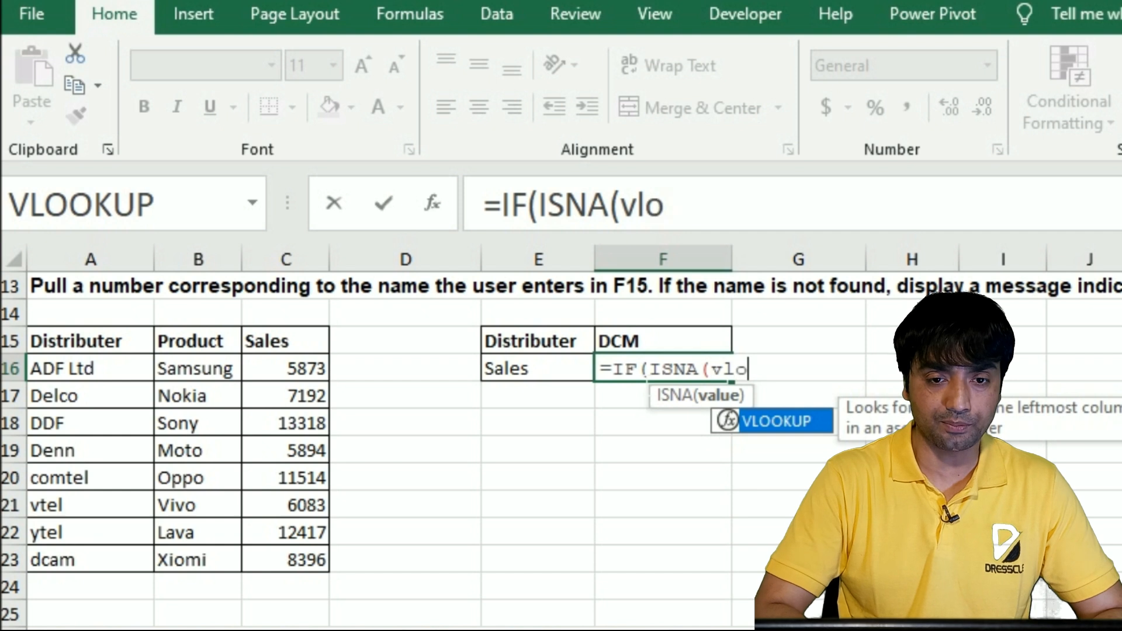
key("Tab")
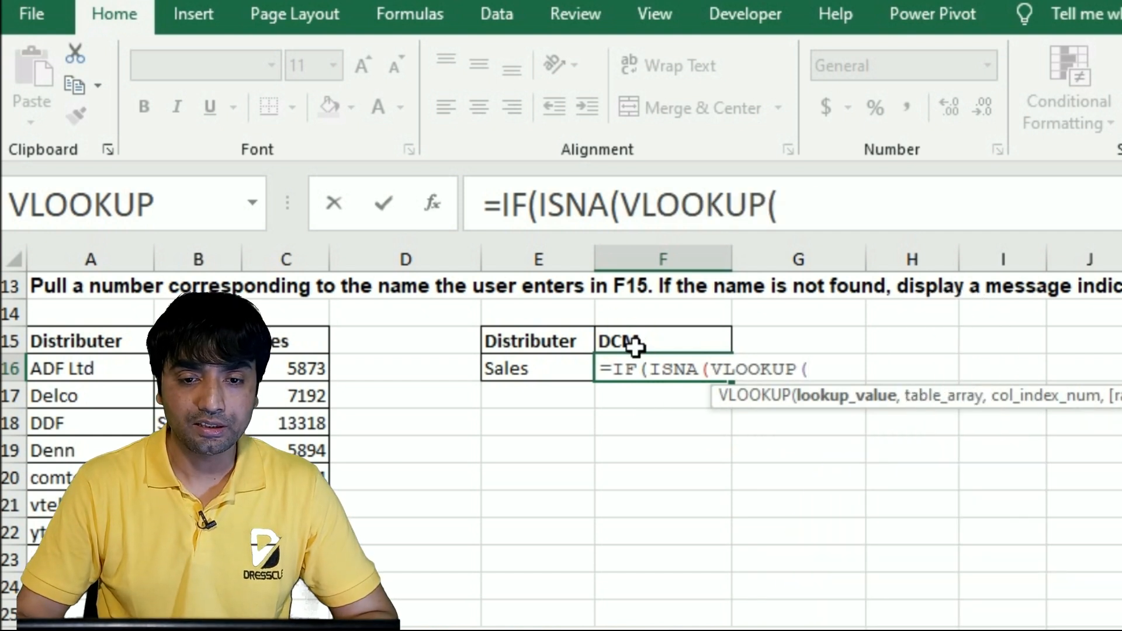
left_click(634, 344)
type(",")
left_click(61, 377)
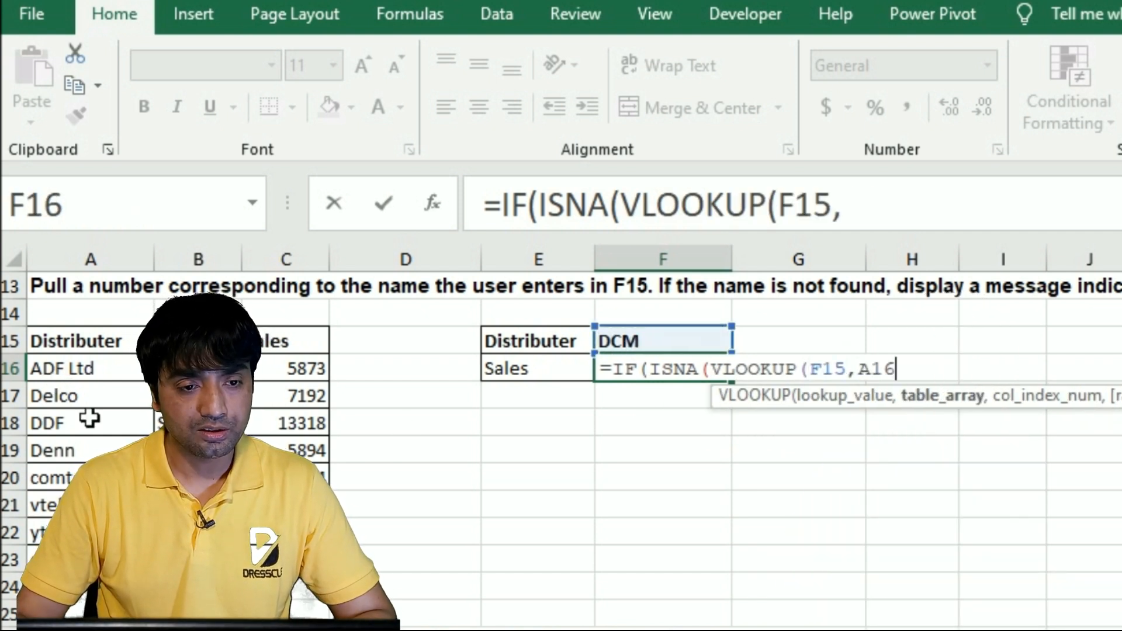
left_click_drag(62, 377, 289, 559)
key("F4")
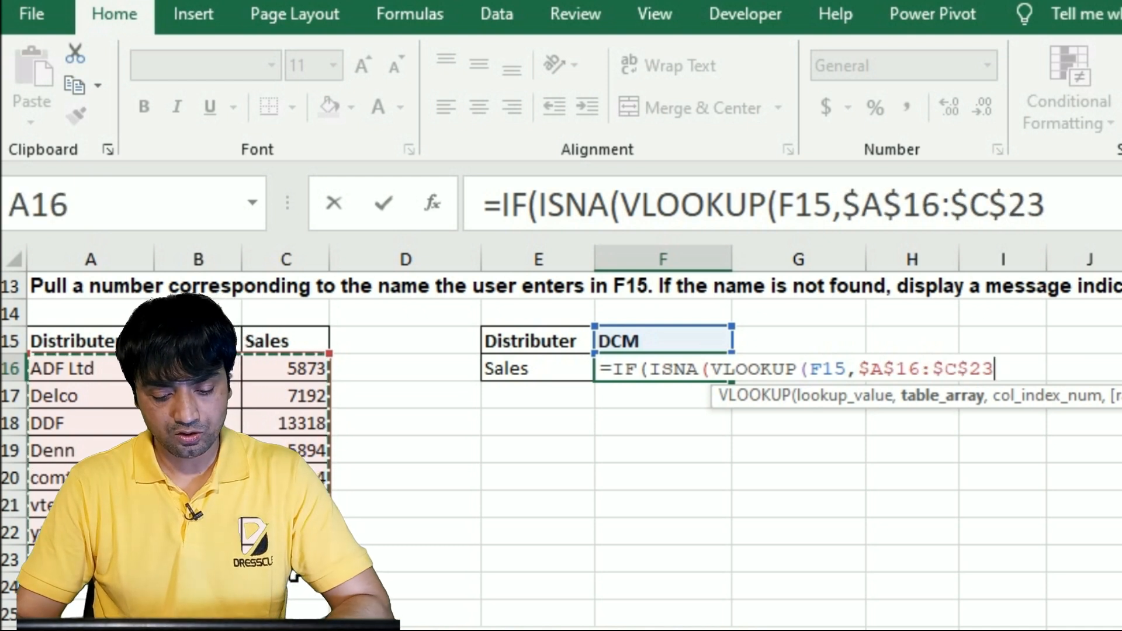
type(",3,0")
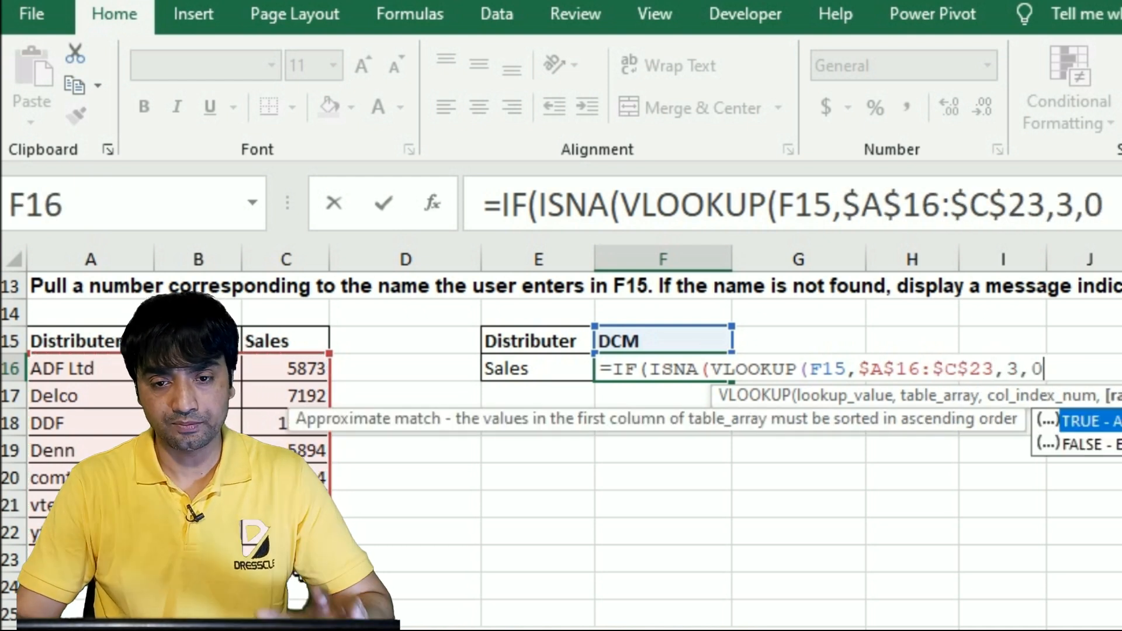
type(")")
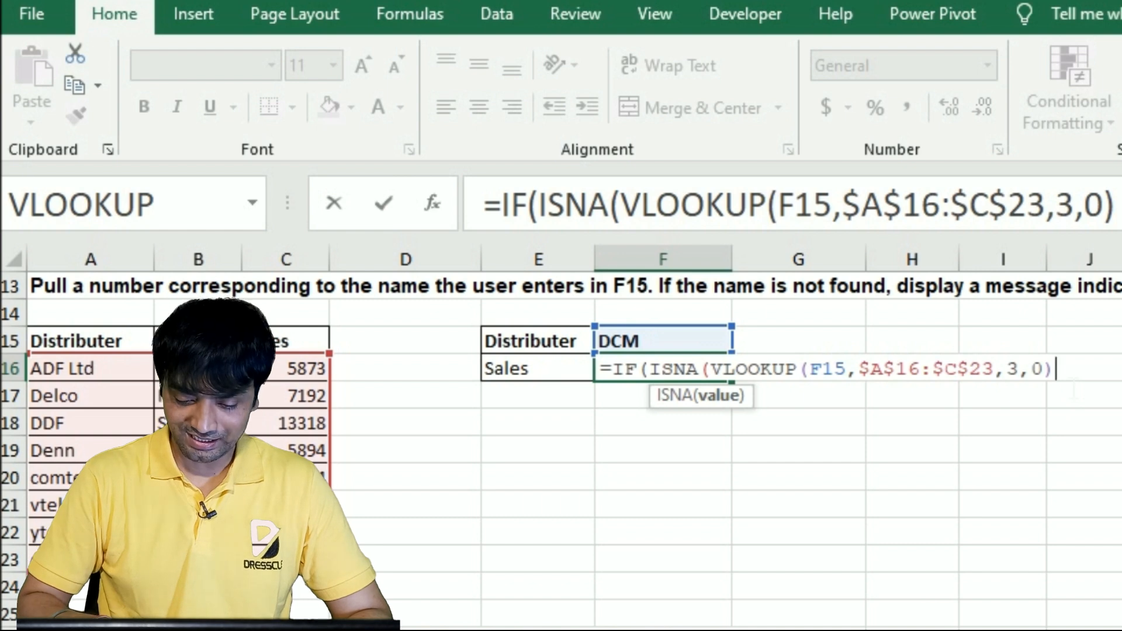
type("),")
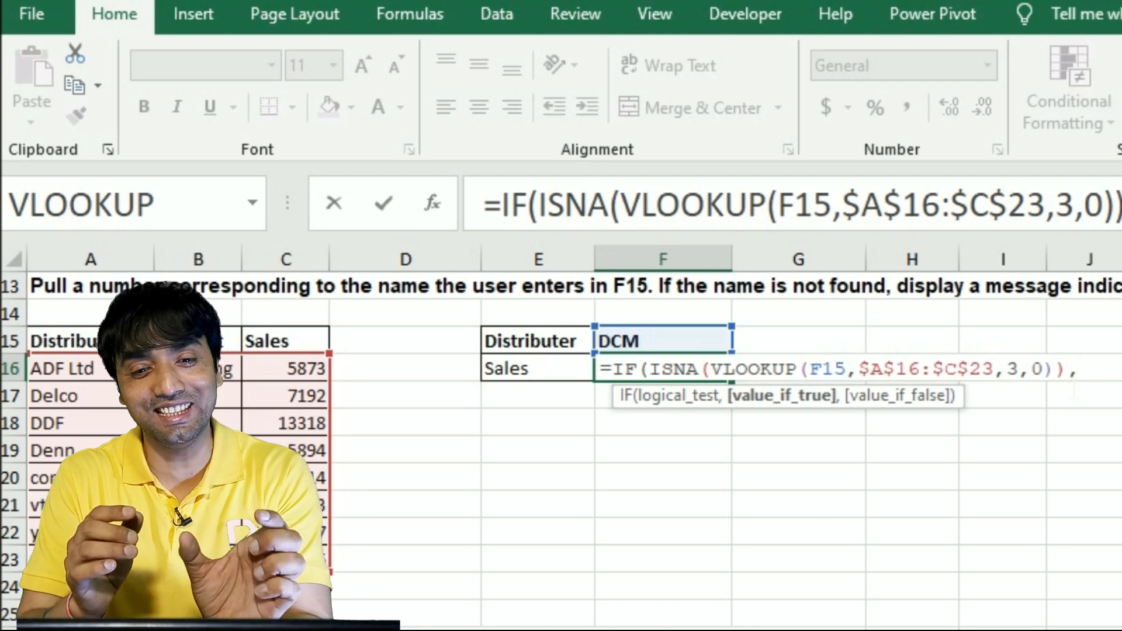
Close the ISNA function and set "Not found" as the IF function's value if true
type("\"")
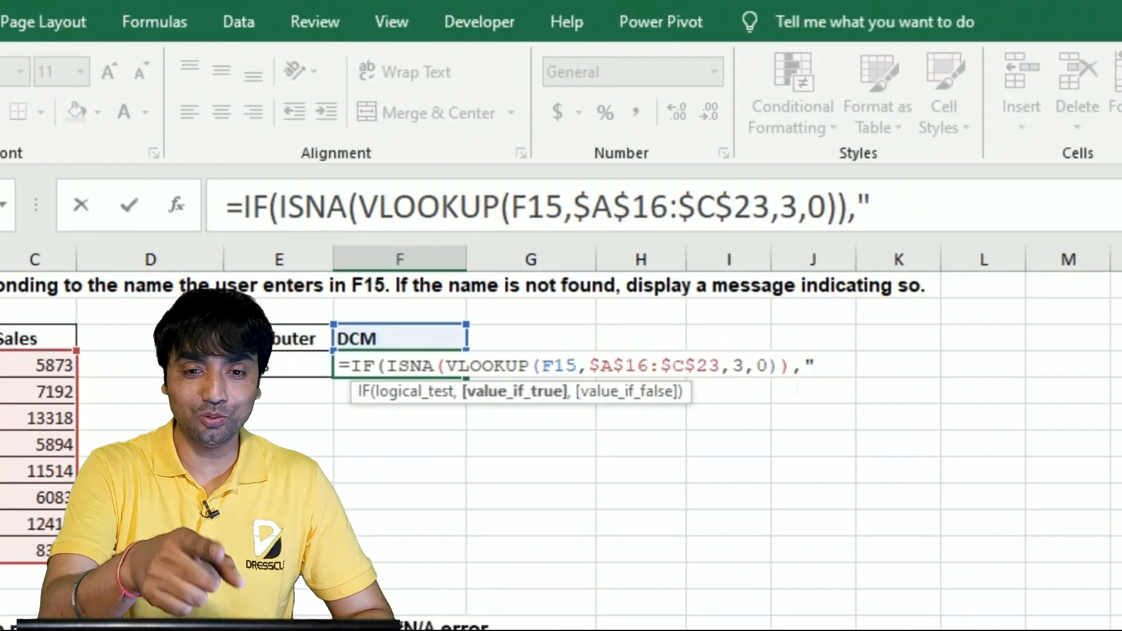
type("Not found\"")
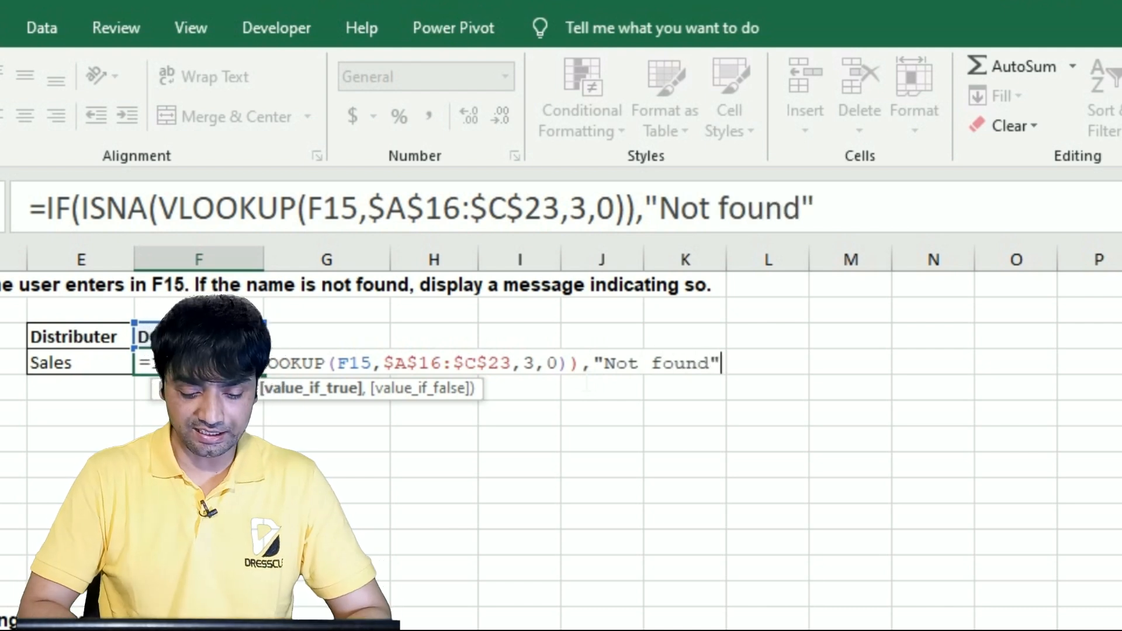
type(",vlo")
Add a VLOOKUP of F15 in $A$16:$C$23 with column index 3 and match type 0 as the value if false, and enter the formula in F16
key("Tab")
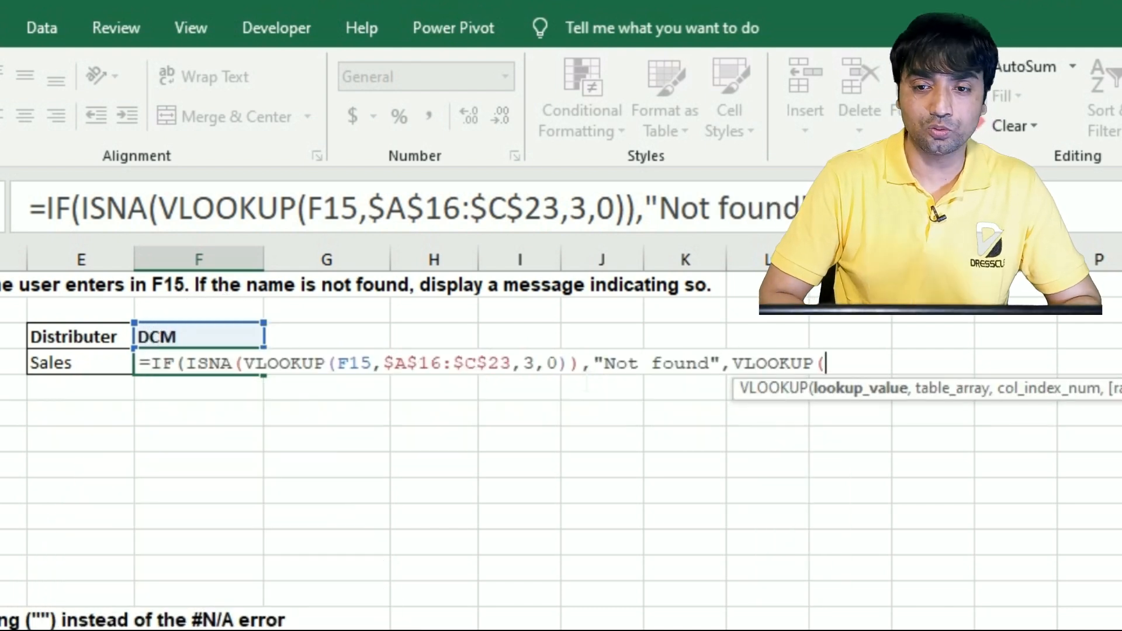
left_click(170, 344)
type(",")
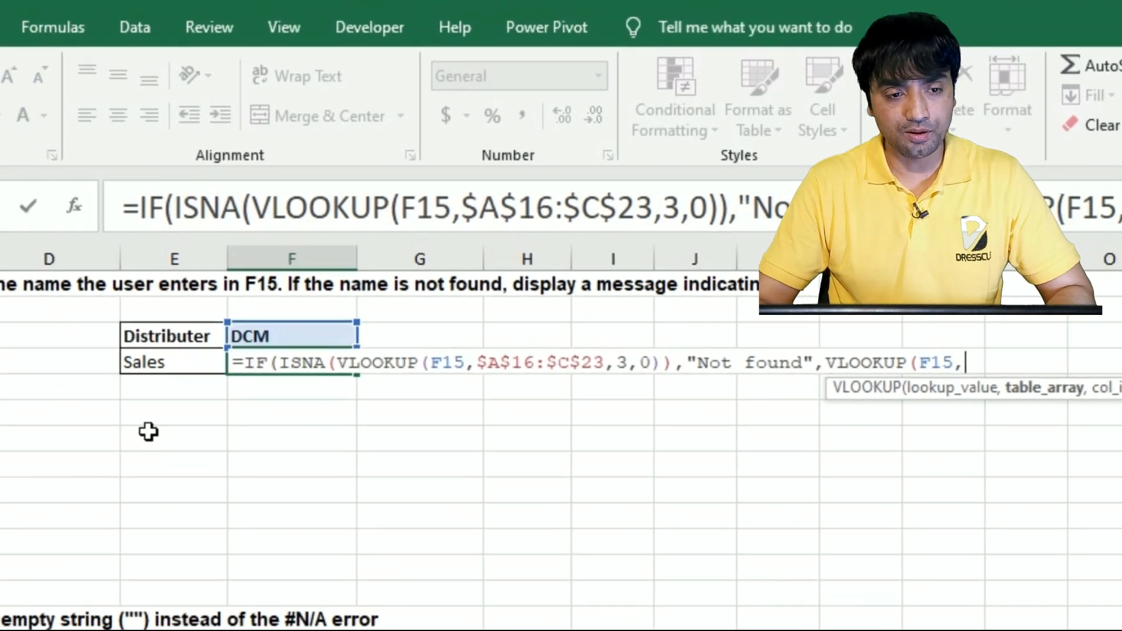
left_click_drag(4, 368, 56, 556)
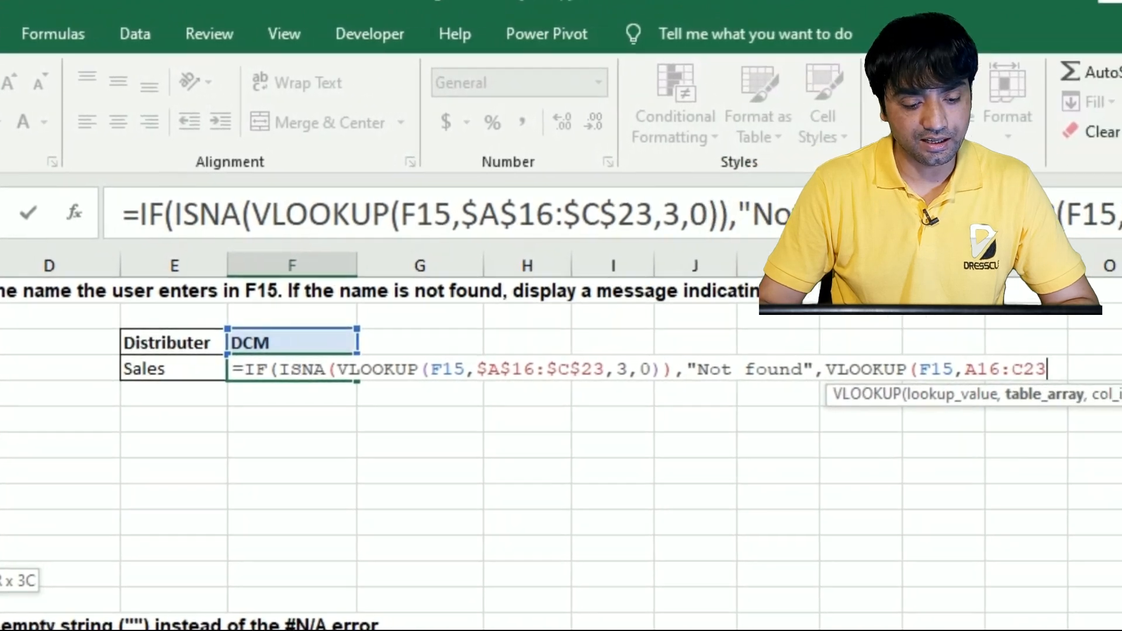
key("F4")
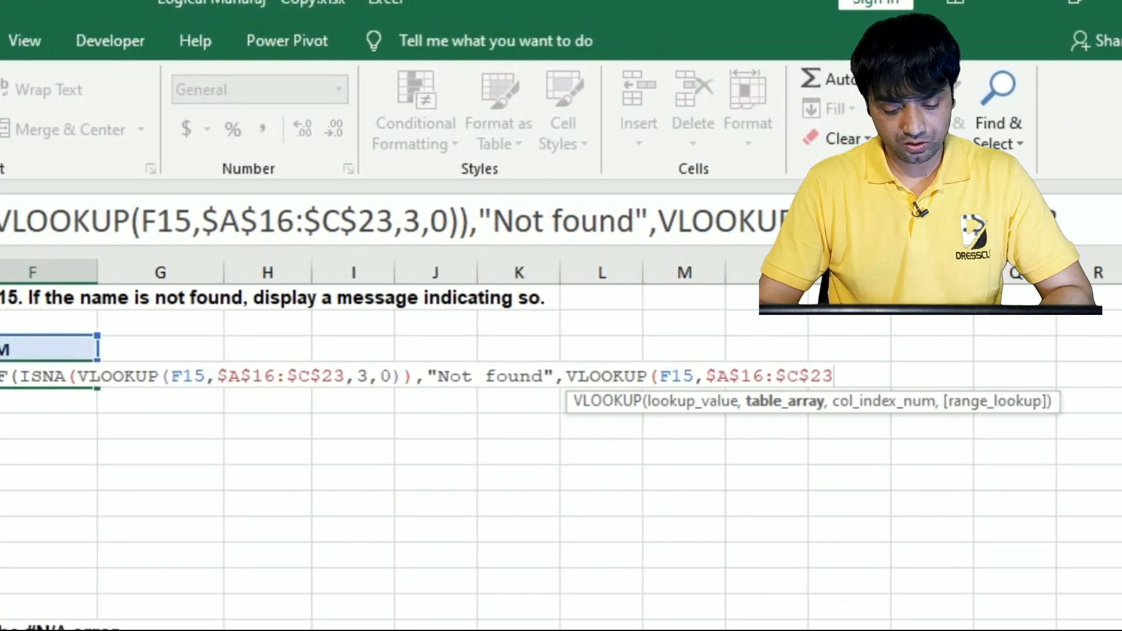
type(",4")
key("BackSpace")
type("3,0)")
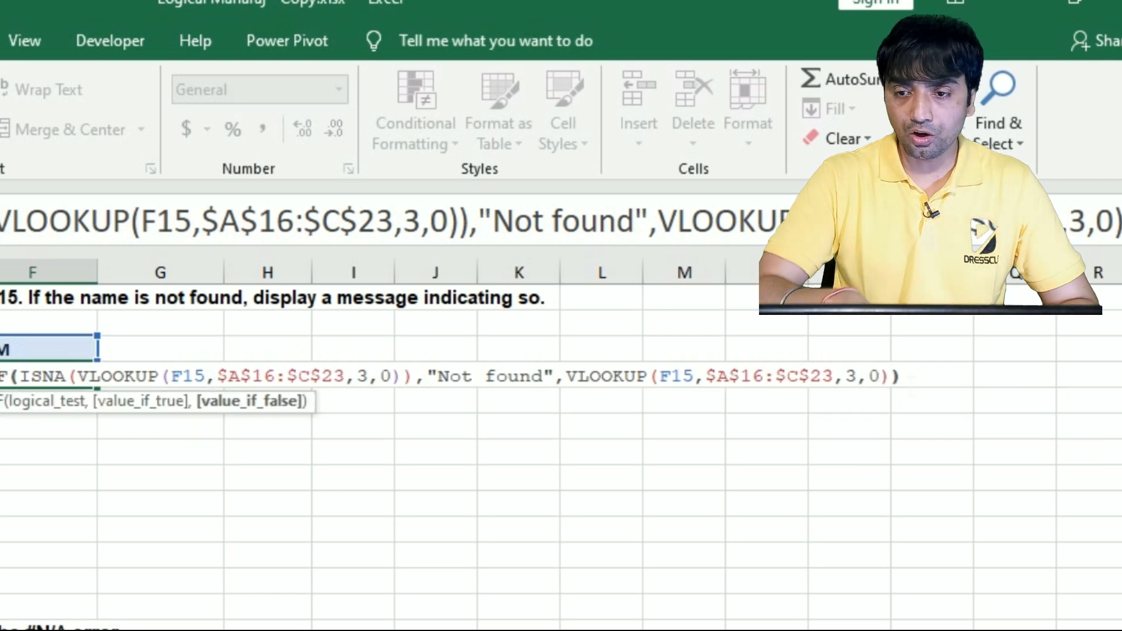
key("Return")
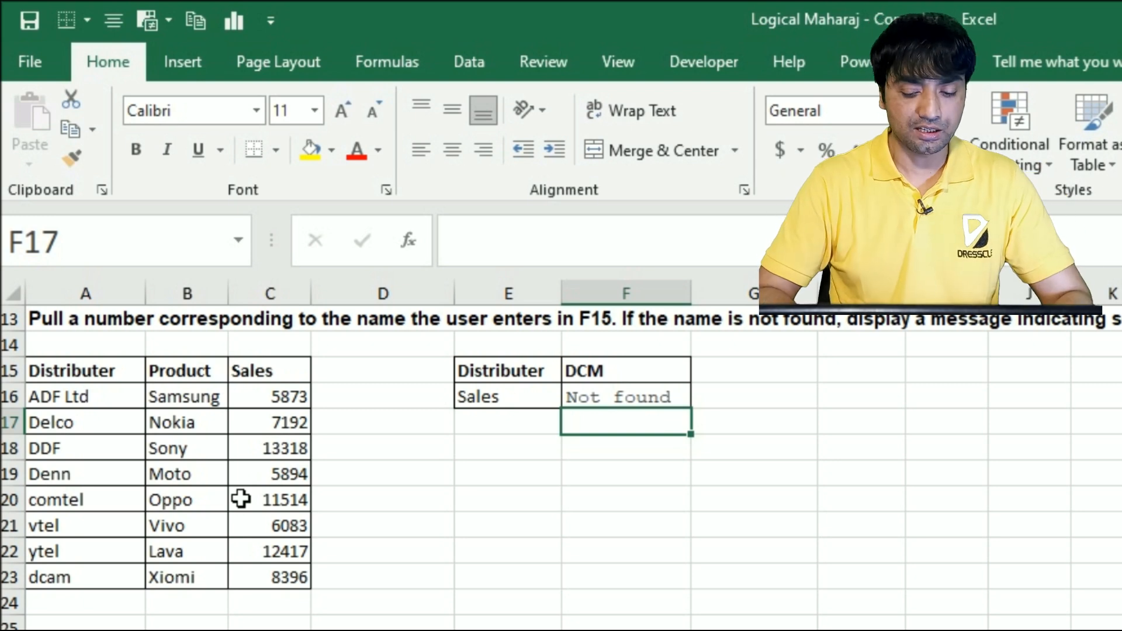
key("Up")
key("F2")
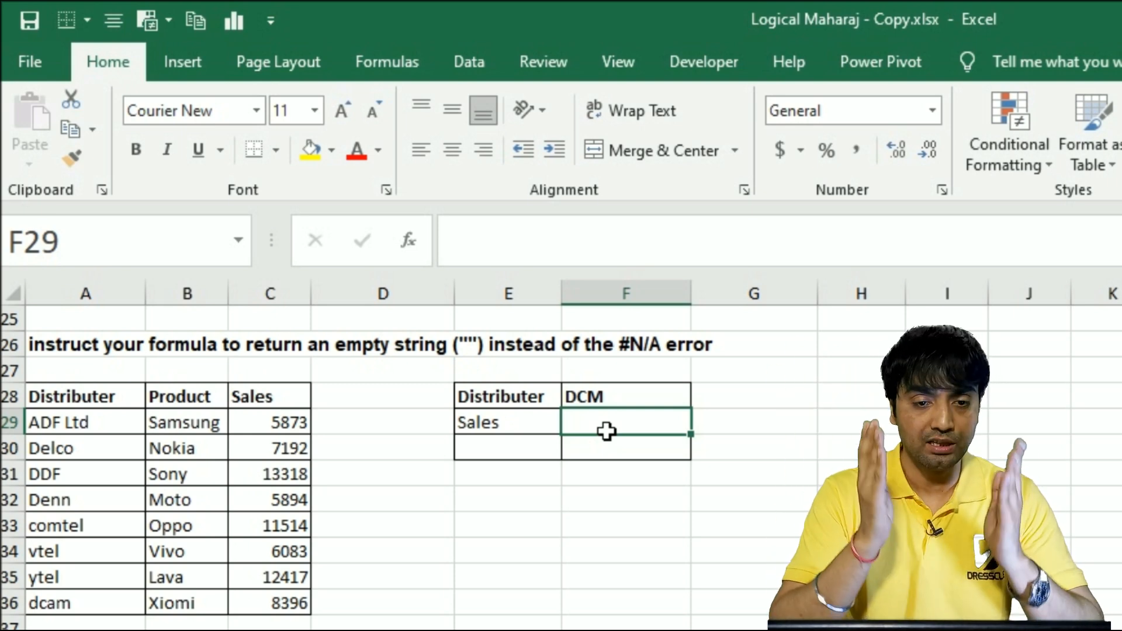
Start an IF formula in cell F29 with a nested ISNA function as its logical test
type("=IF(")
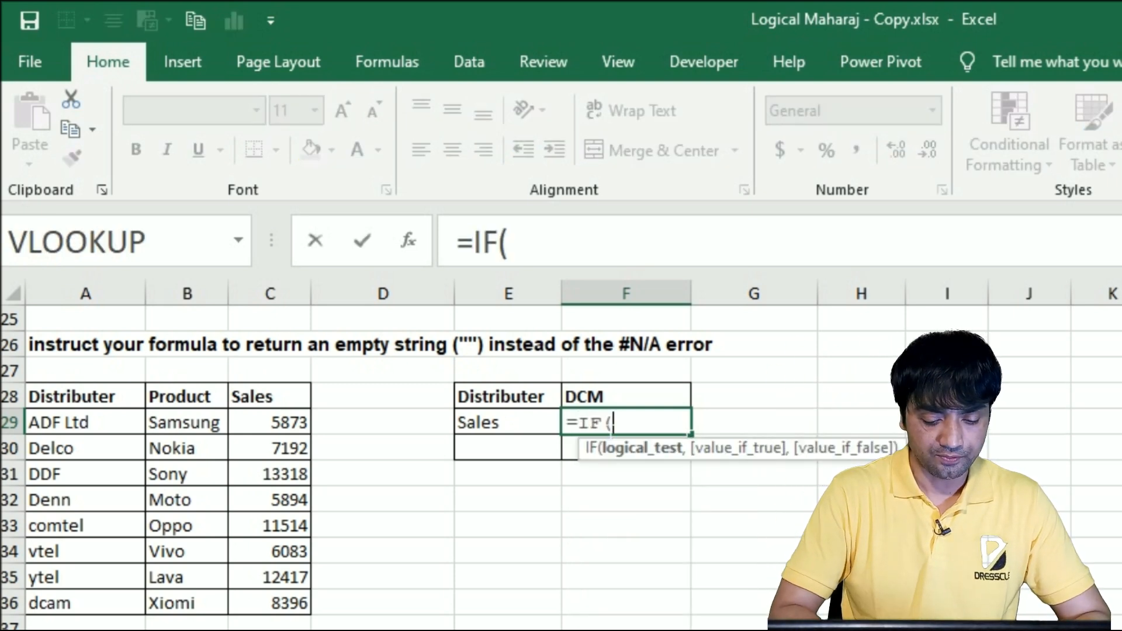
type("isdn")
key("BackSpace")
key("BackSpace")
type("n")
key("Tab")
Nest a VLOOKUP of F28 in $A$29:$C$36 with column index 3 and match type 0 inside the ISNA function
type("vlo")
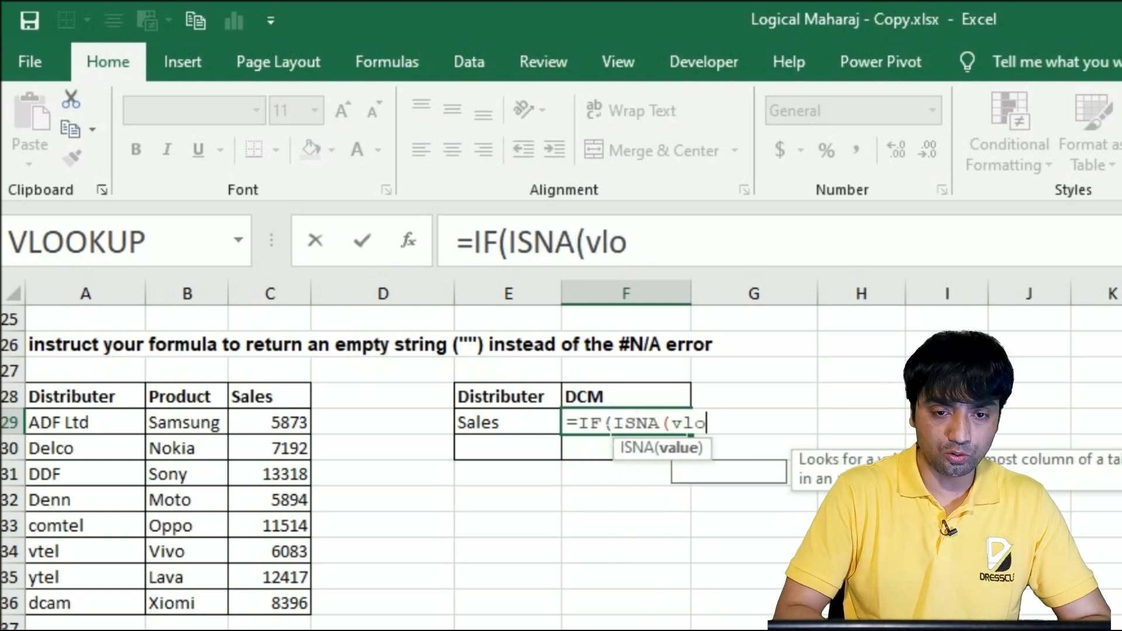
key("Tab")
left_click(641, 396)
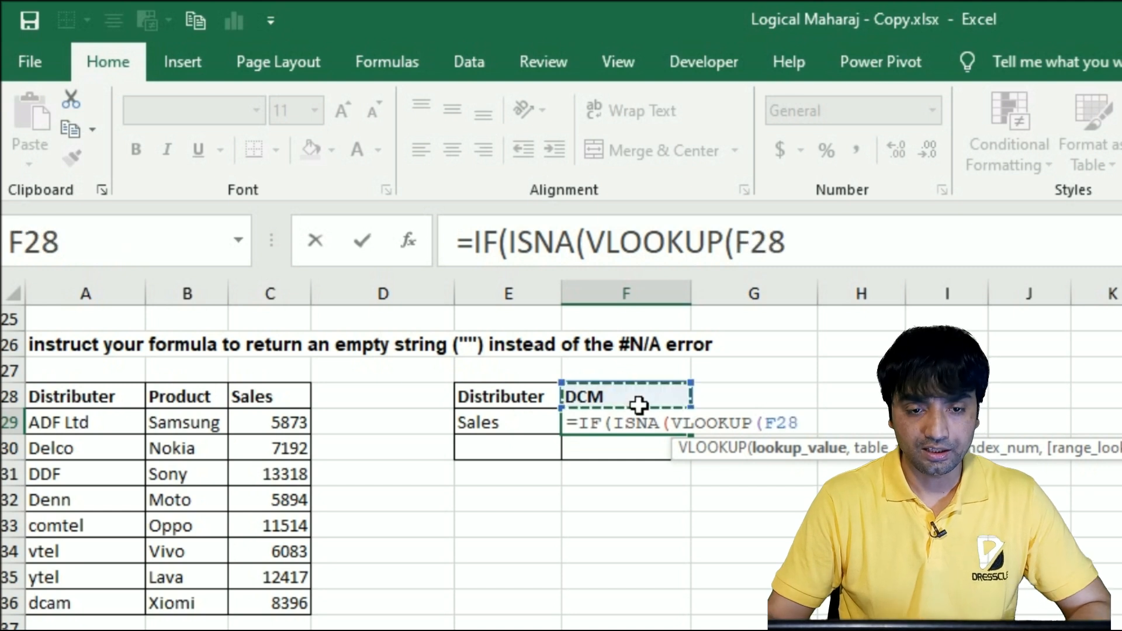
type(",")
left_click_drag(81, 430, 290, 610)
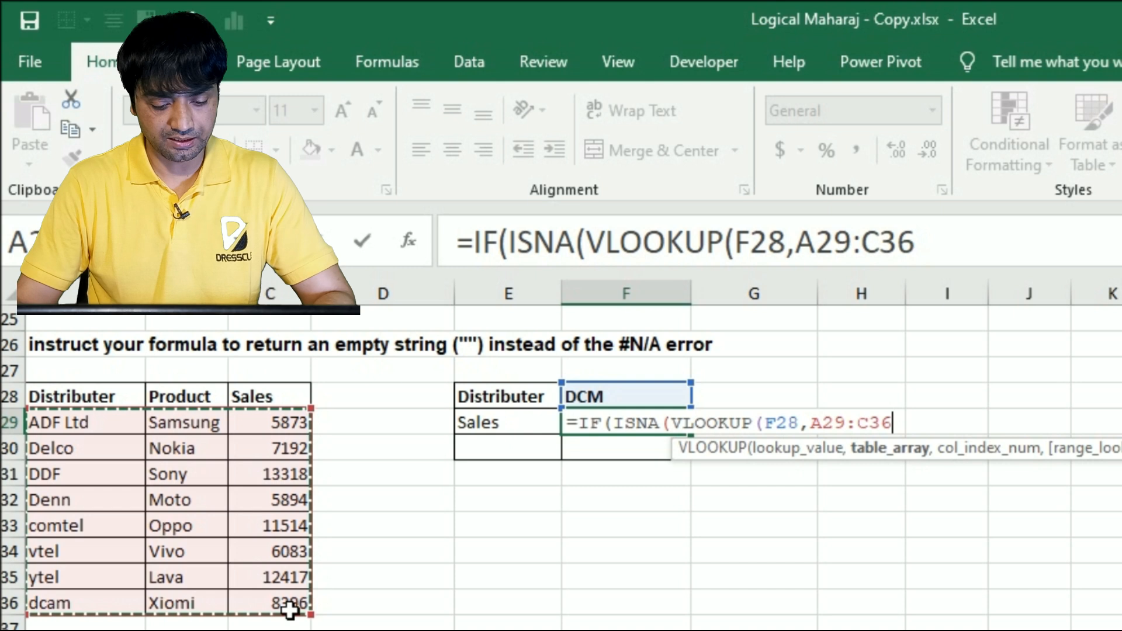
key("F4")
type(",3,0")
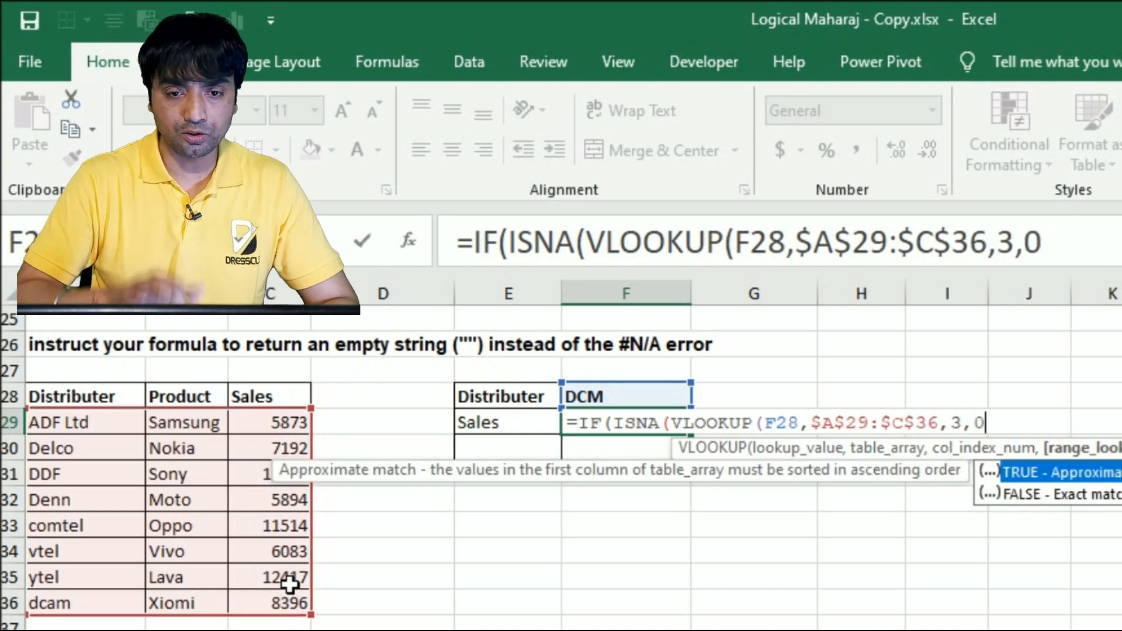
type(")")
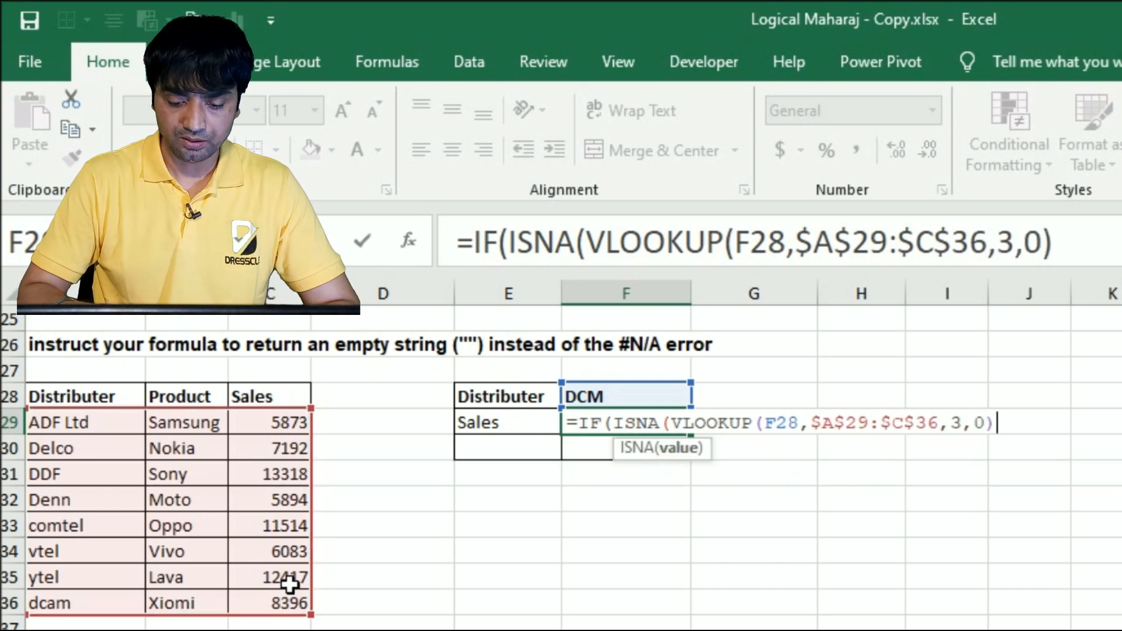
type("),")
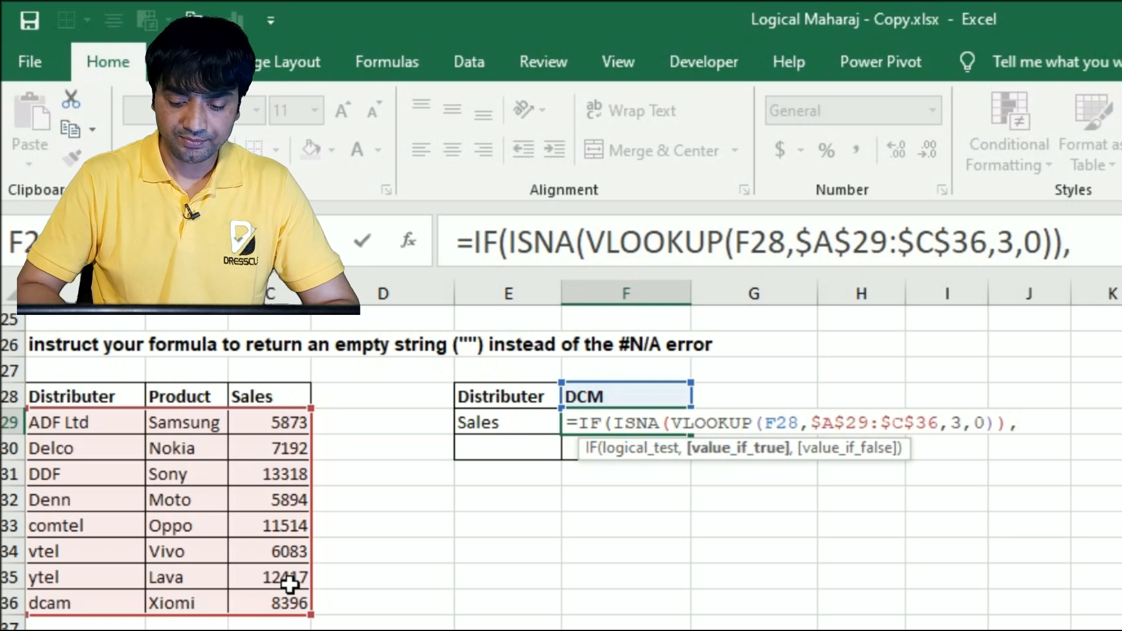
type("\"\",vl")
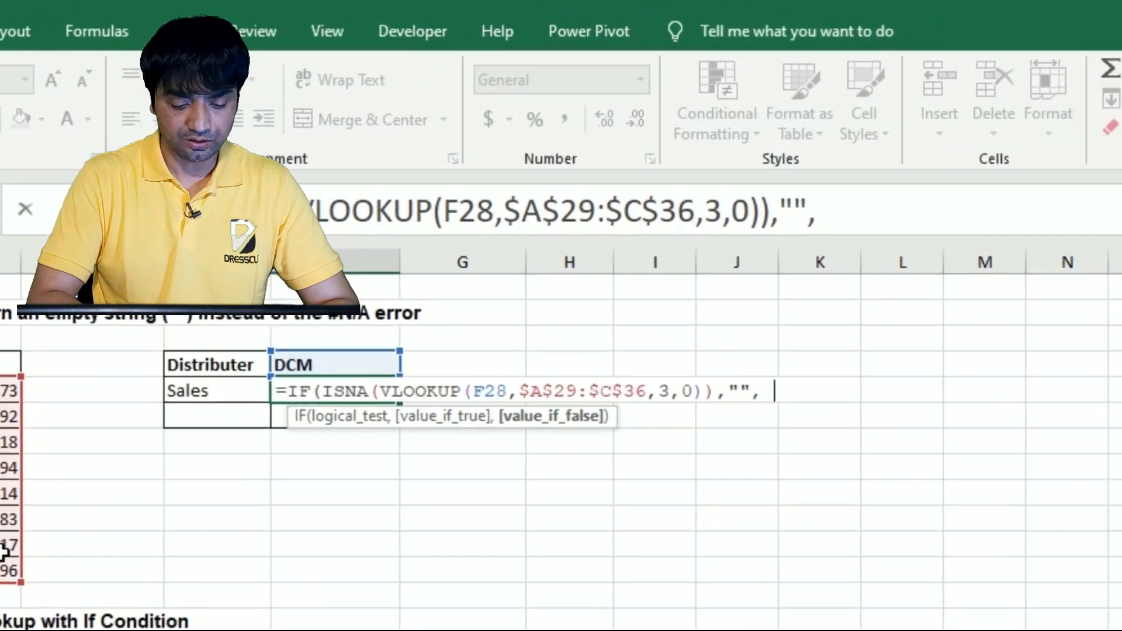
Add a VLOOKUP of F28 in $A$29:$C$36 with column index 3 and match type 0 as the value if false, and enter the formula in F29
key("Tab")
type("F28,")
type("A29:C35")
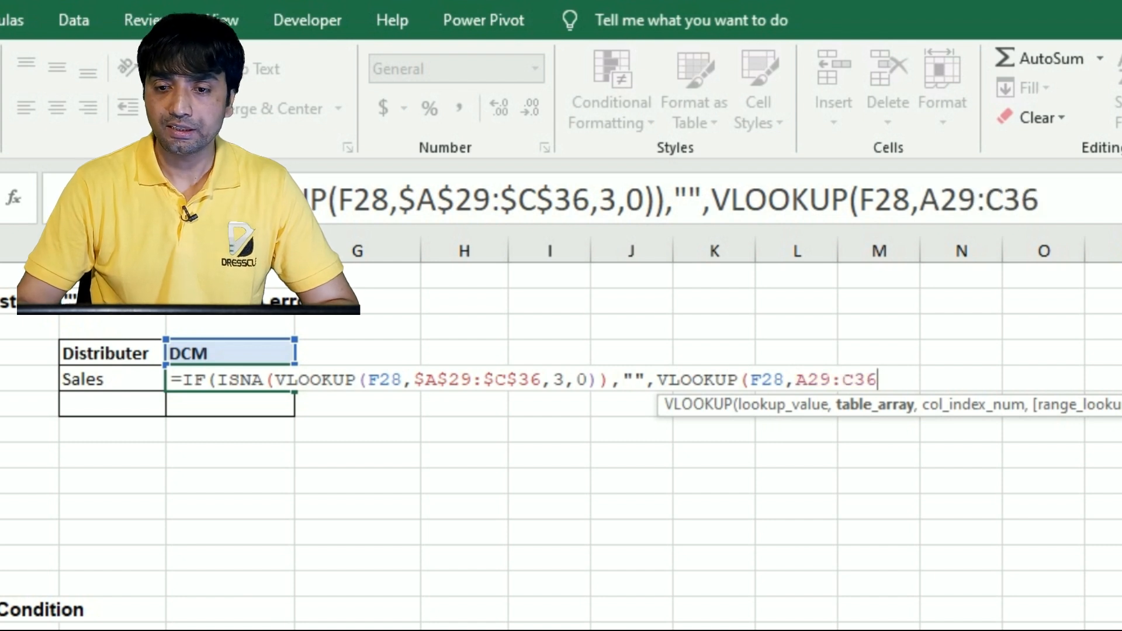
key("F4")
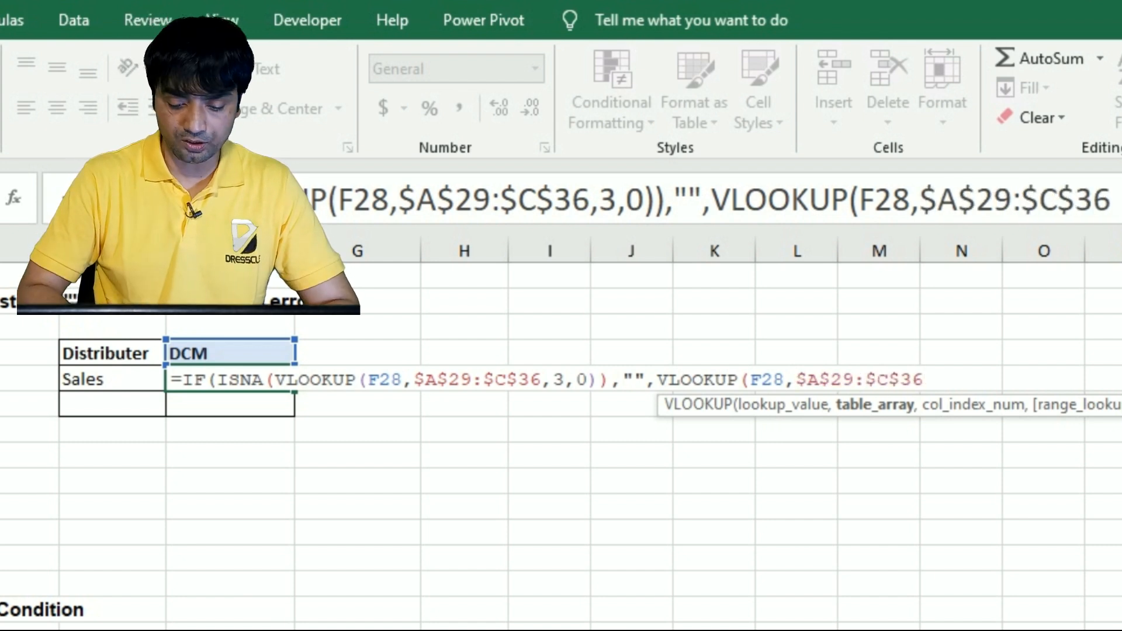
type(",3,0)")
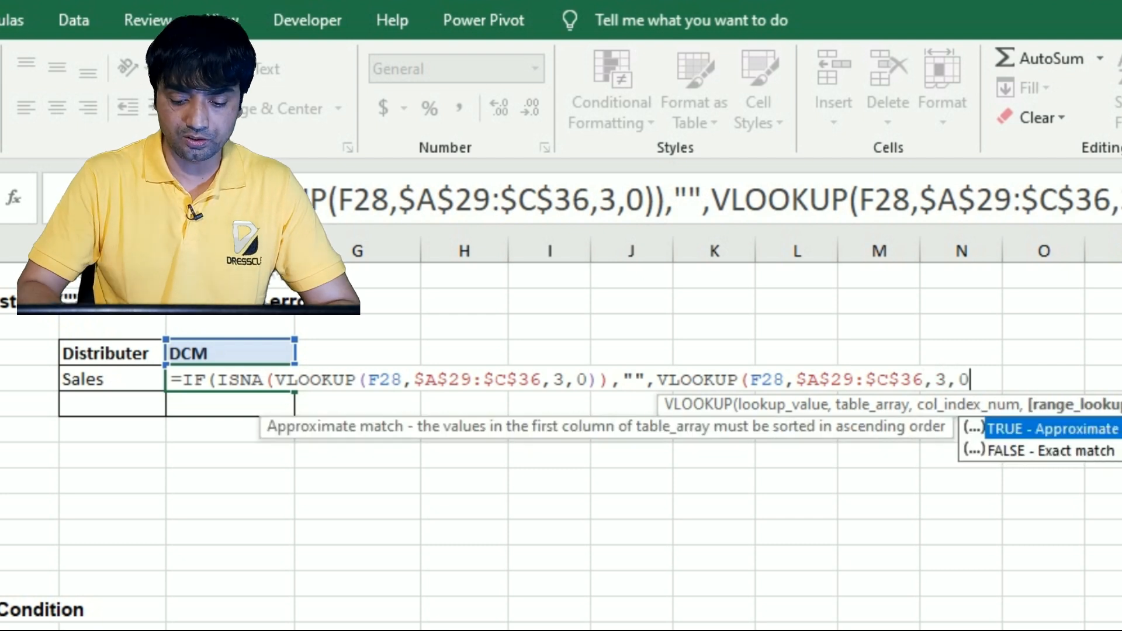
type(")")
key("Return")
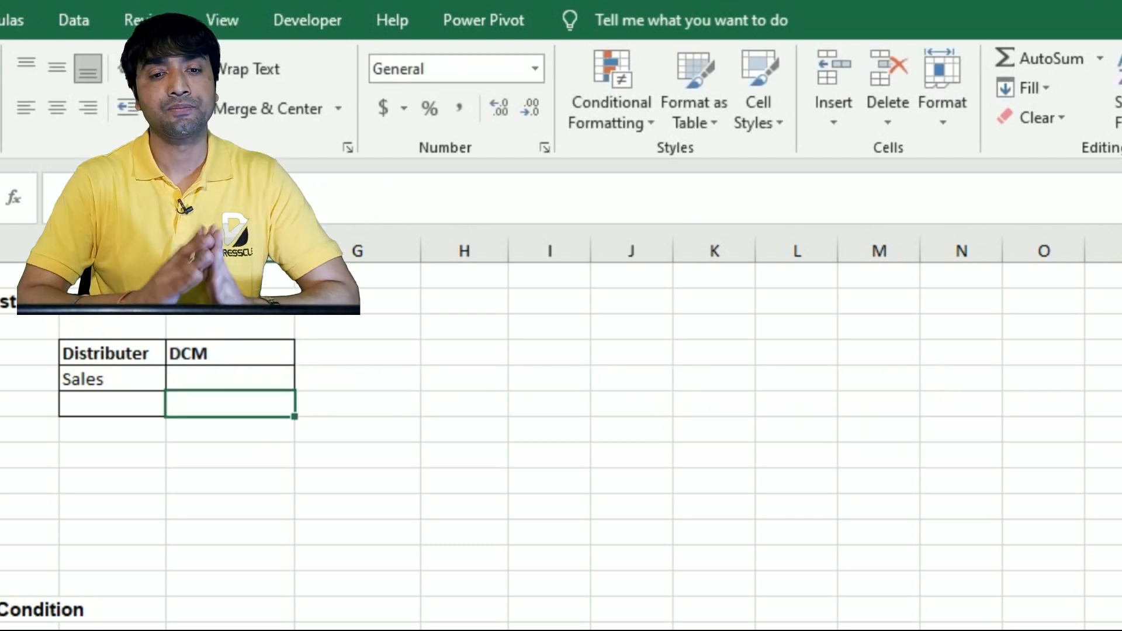
Review the finished IF and ISNA formula in F29 together with the ranges it references
key("Up")
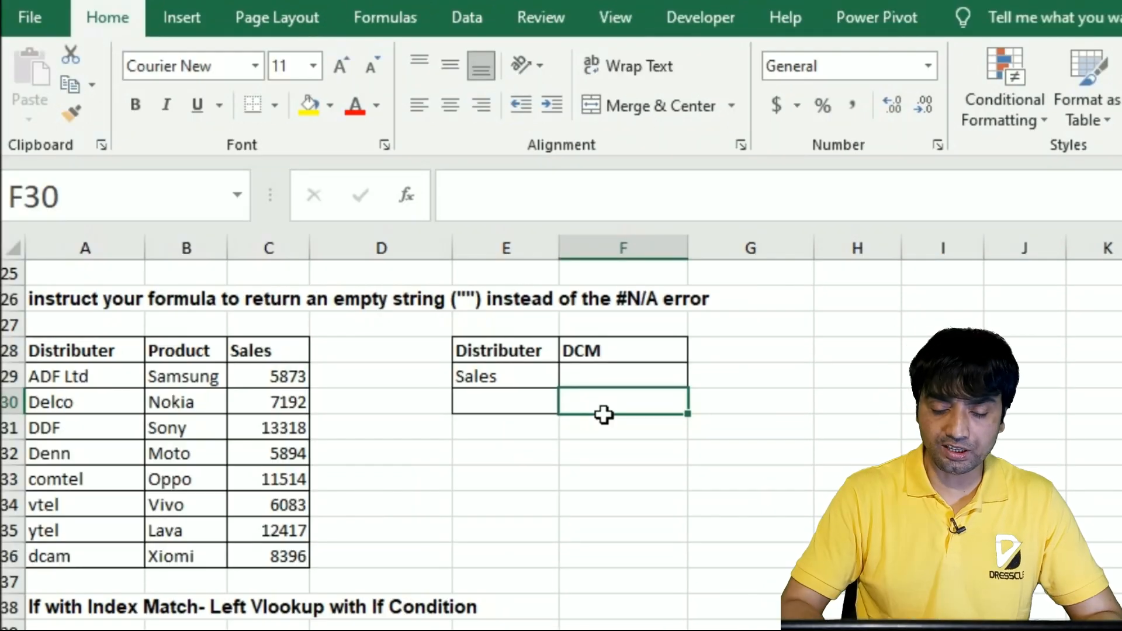
key("Up")
key("F2")
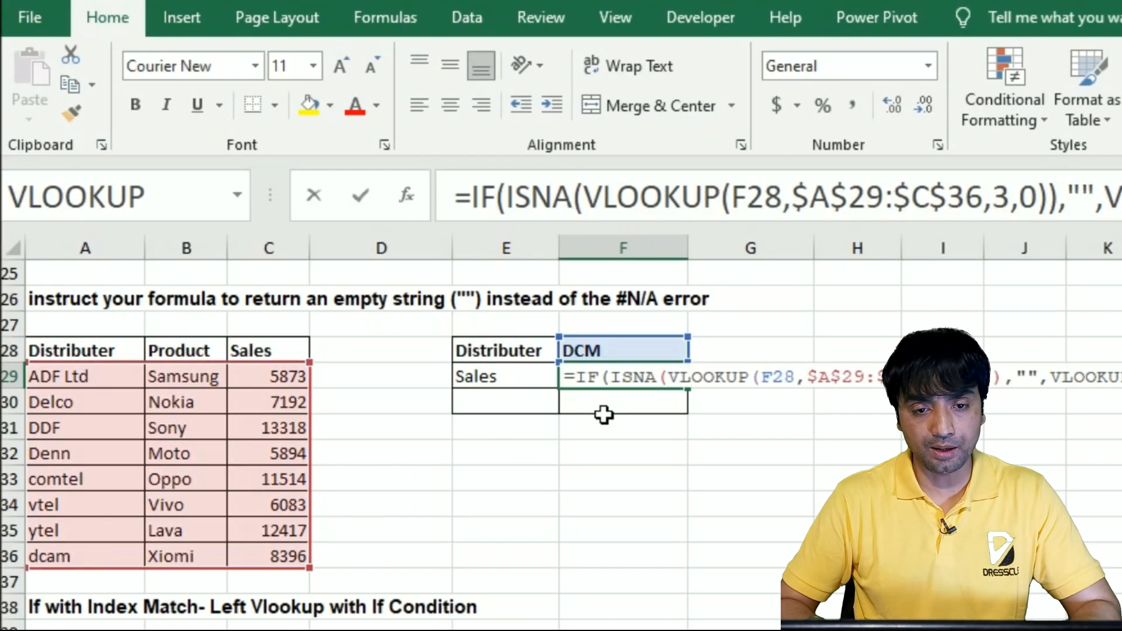
key("Escape")
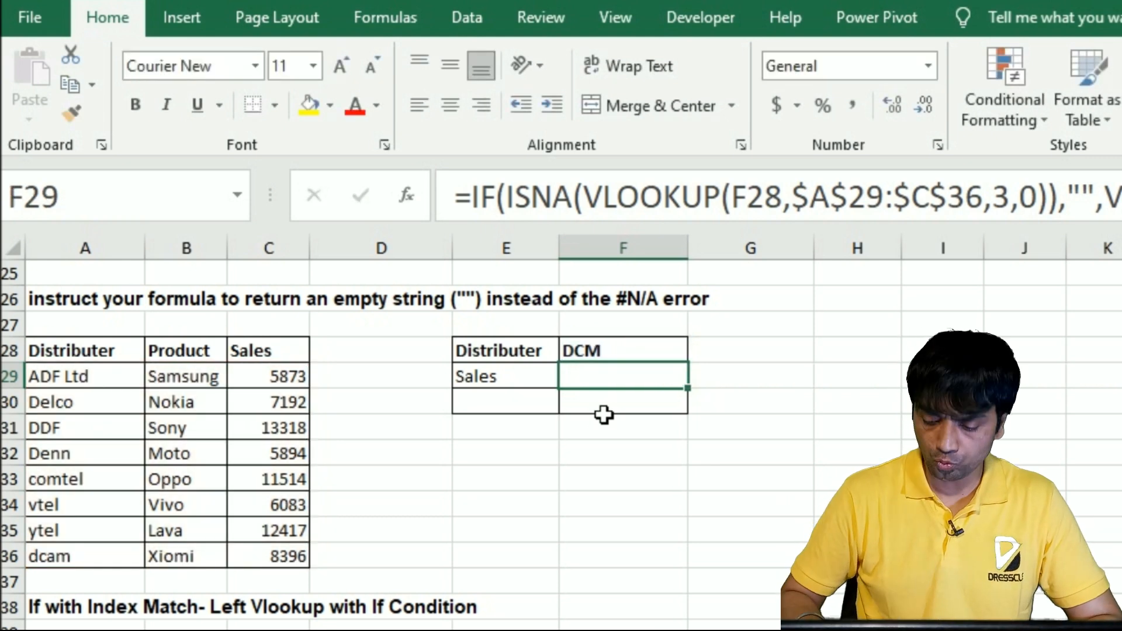
Start an IFNA formula in F30 with a VLOOKUP function nested as its value
key("Down")
type("=i")
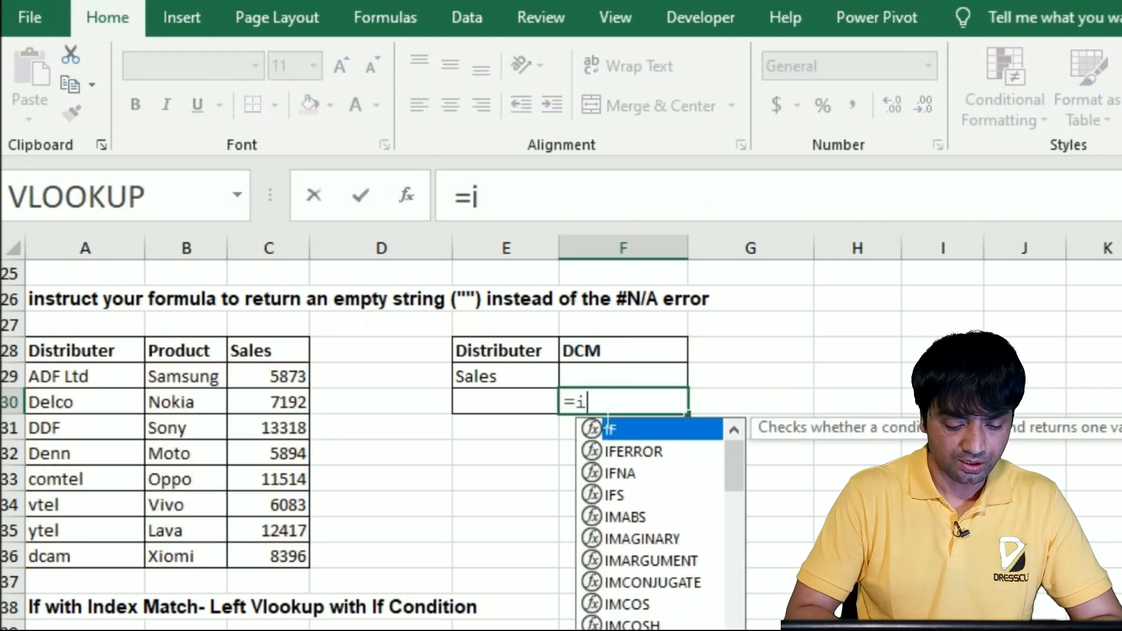
type("fna")
key("Tab")
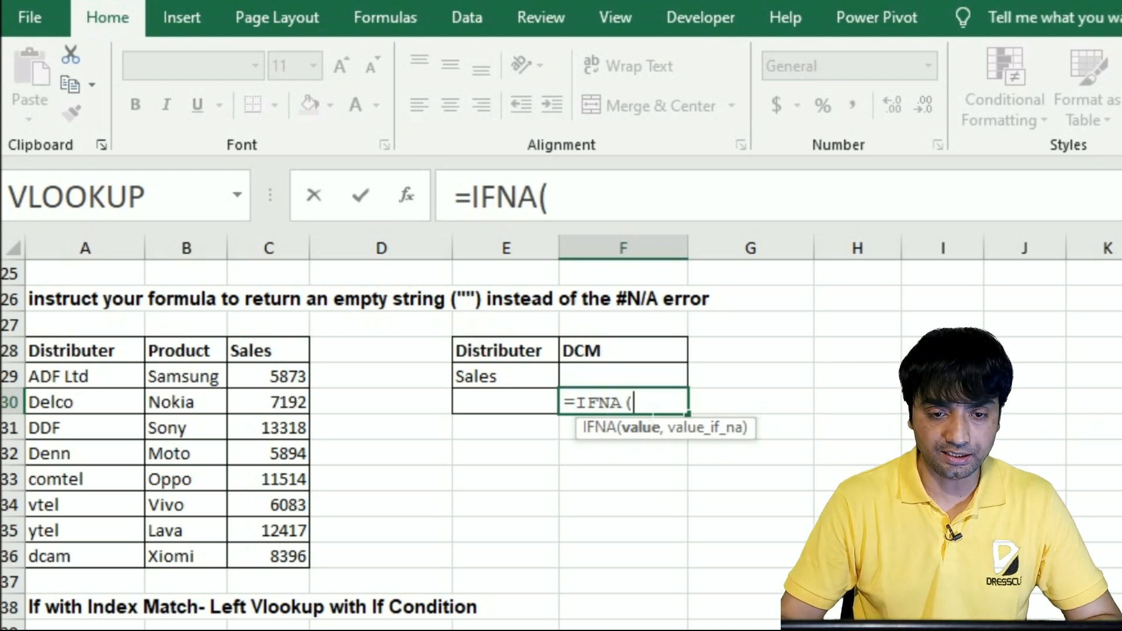
type("vl")
key("Tab")
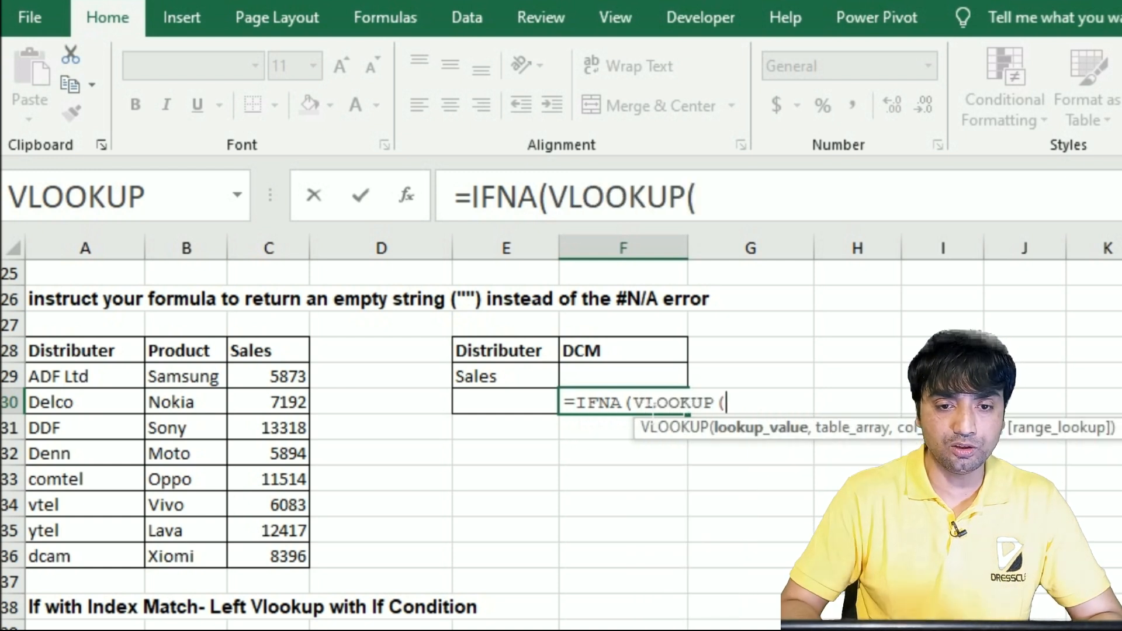
Set the VLOOKUP to look up F28 in A29:C36 with column index 3 and match type 0, and close it
left_click(639, 356)
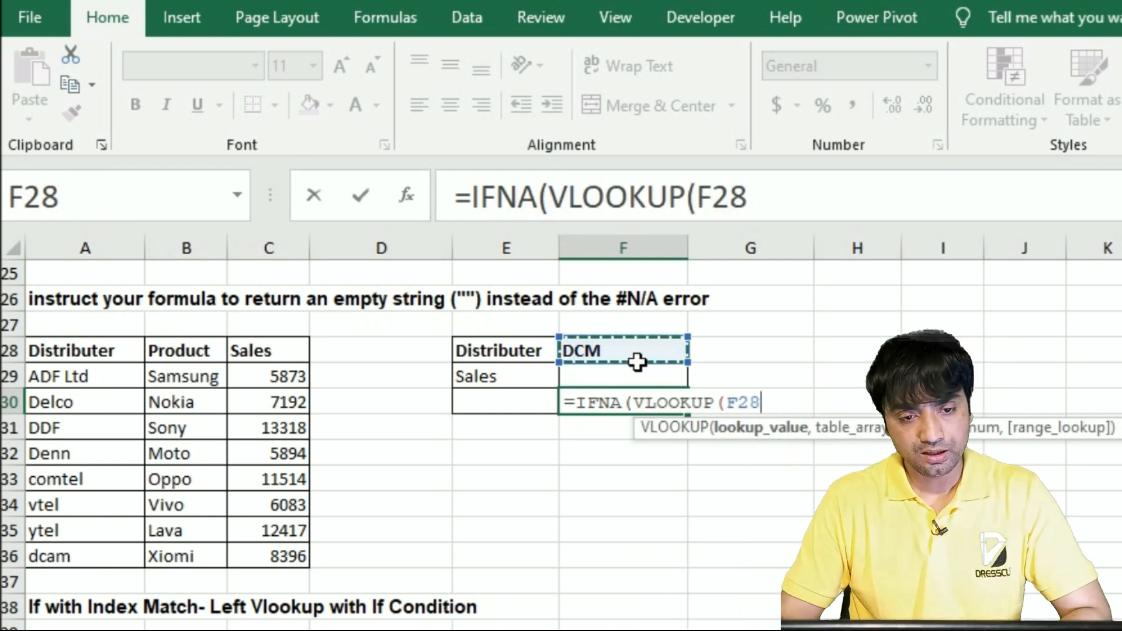
type(",")
left_click_drag(41, 377, 291, 568)
type(",3,")
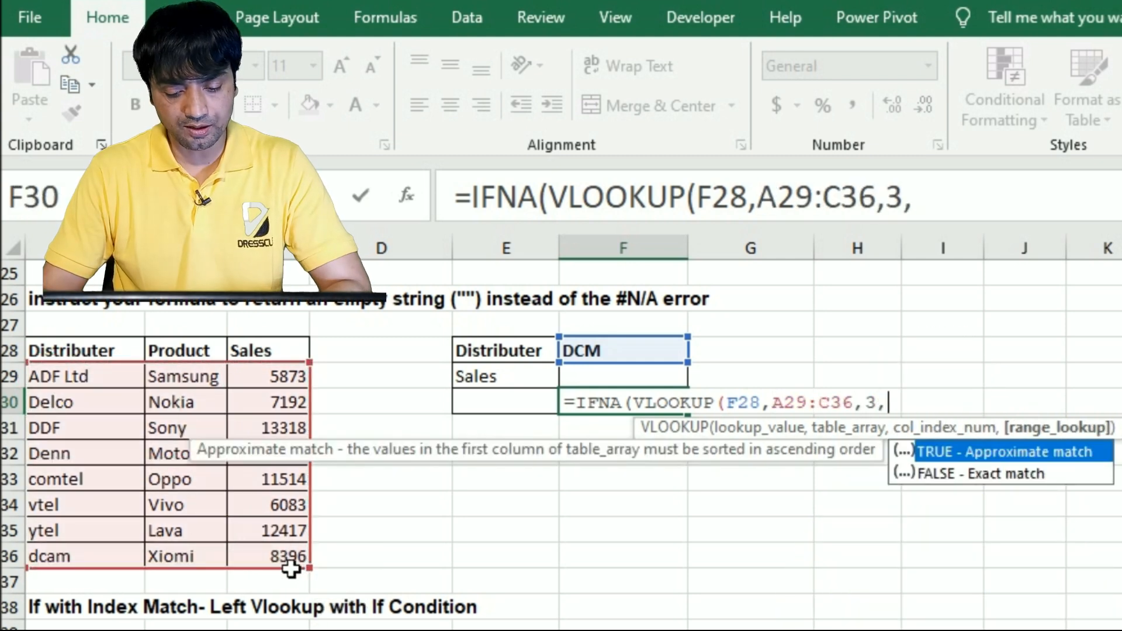
type("0)")
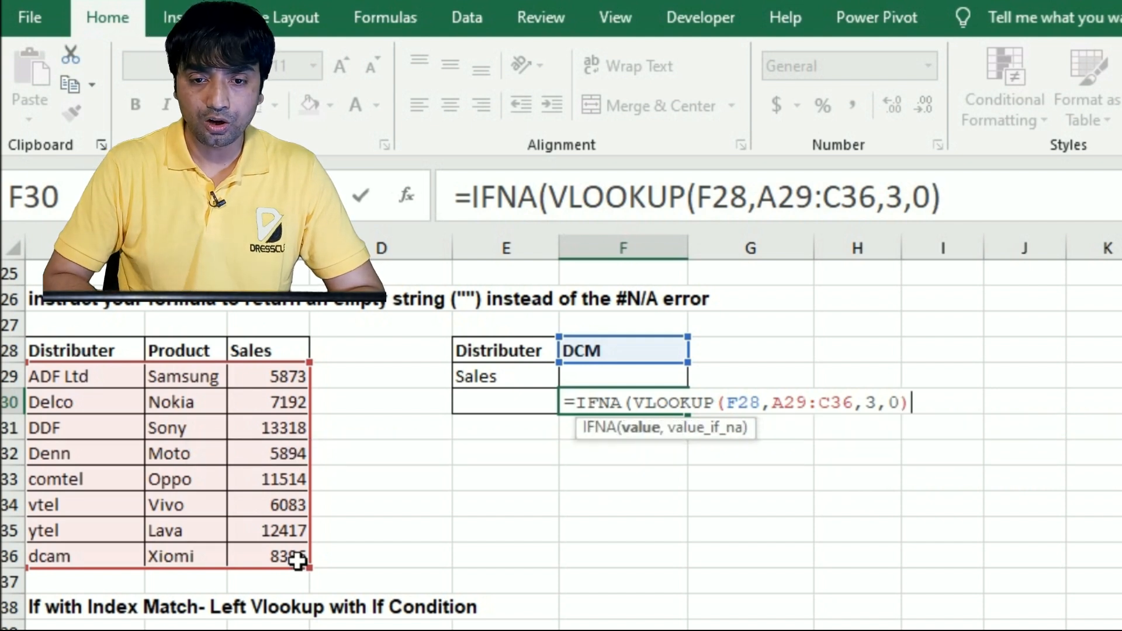
type(",")
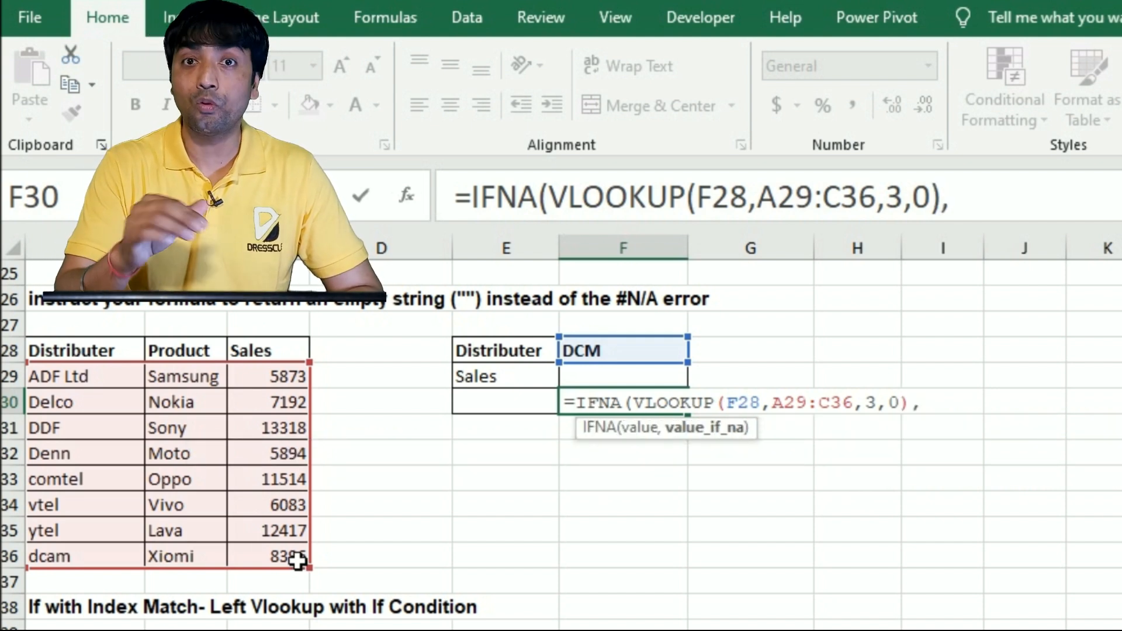
type("\"\" ")
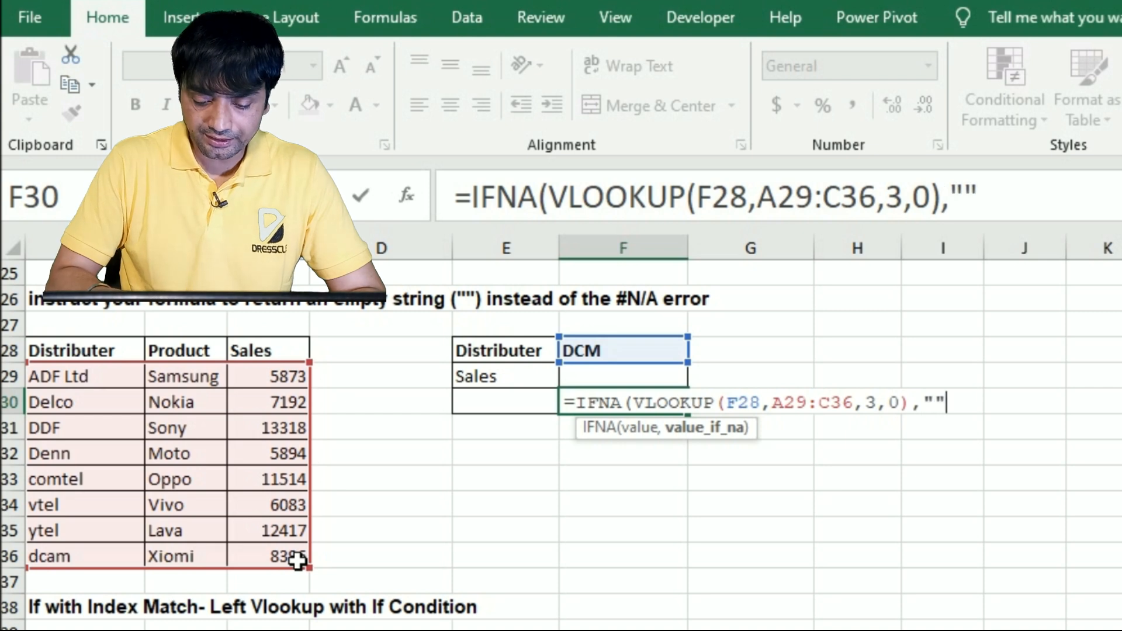
type(")")
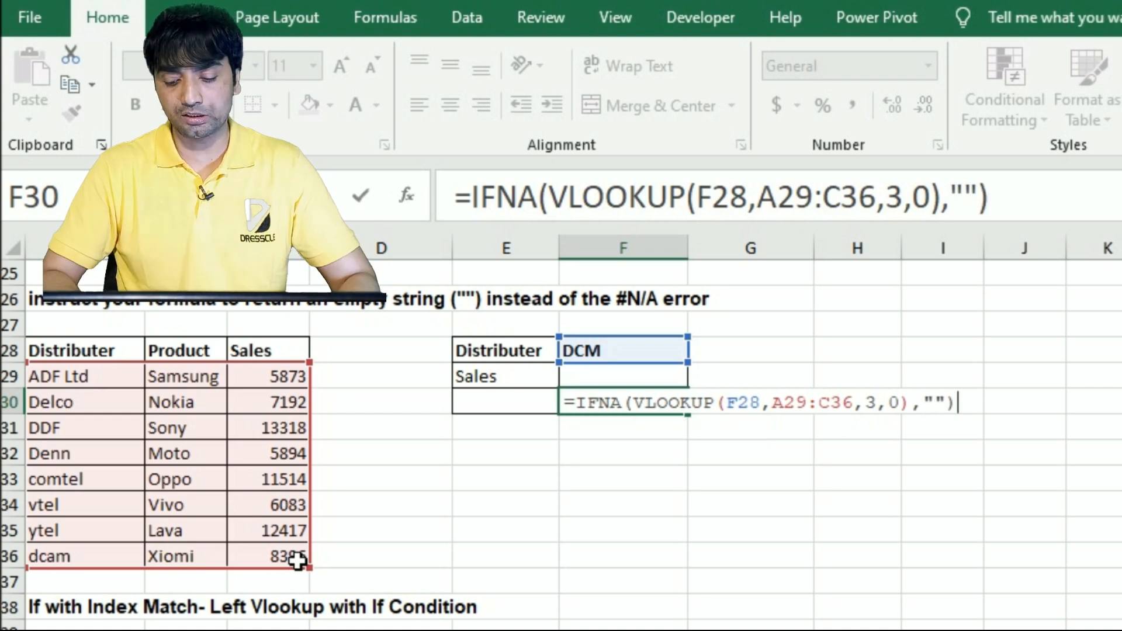
Set an empty string ("") as the IFNA value for #N/A, enter the formula in F30 and reopen it for review
key("ctrl+Return")
key("Return")
key("Up")
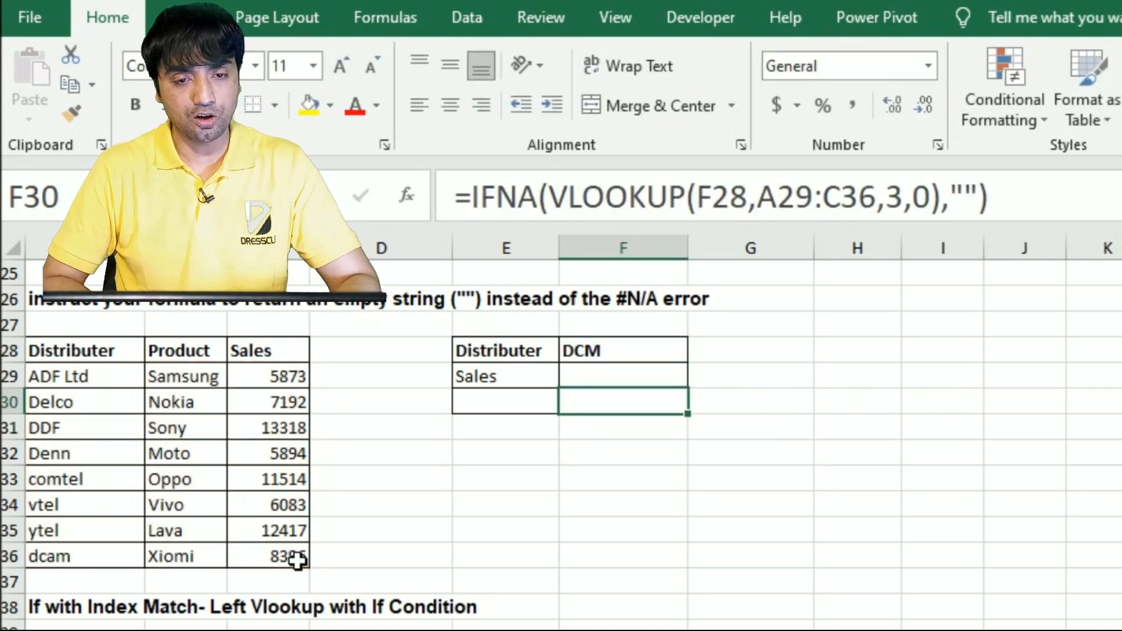
key("F2")
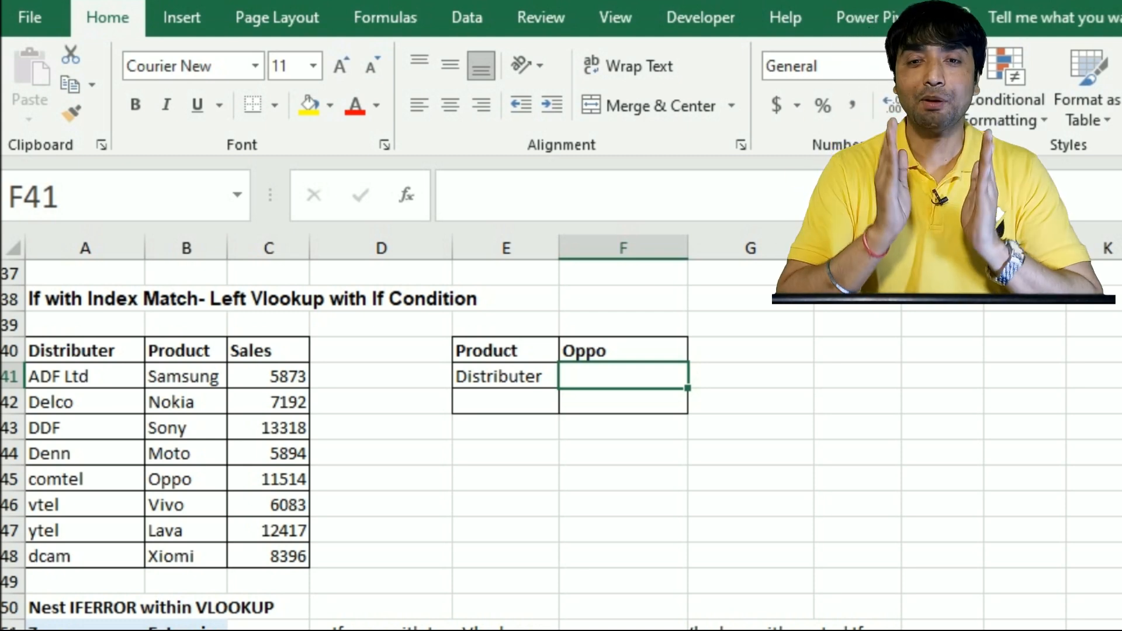
Start an IF formula in F41 with nested ISNA and INDEX functions, using $A$41:$A$48 as the INDEX array
type("=if")
key("Tab")
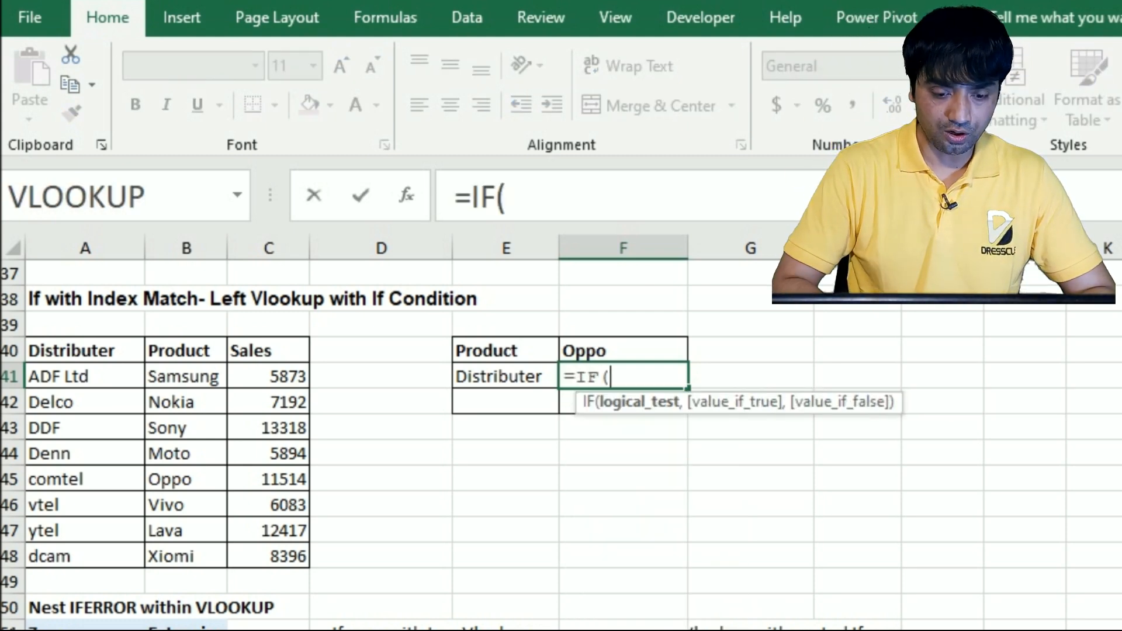
type("isna")
key("Tab")
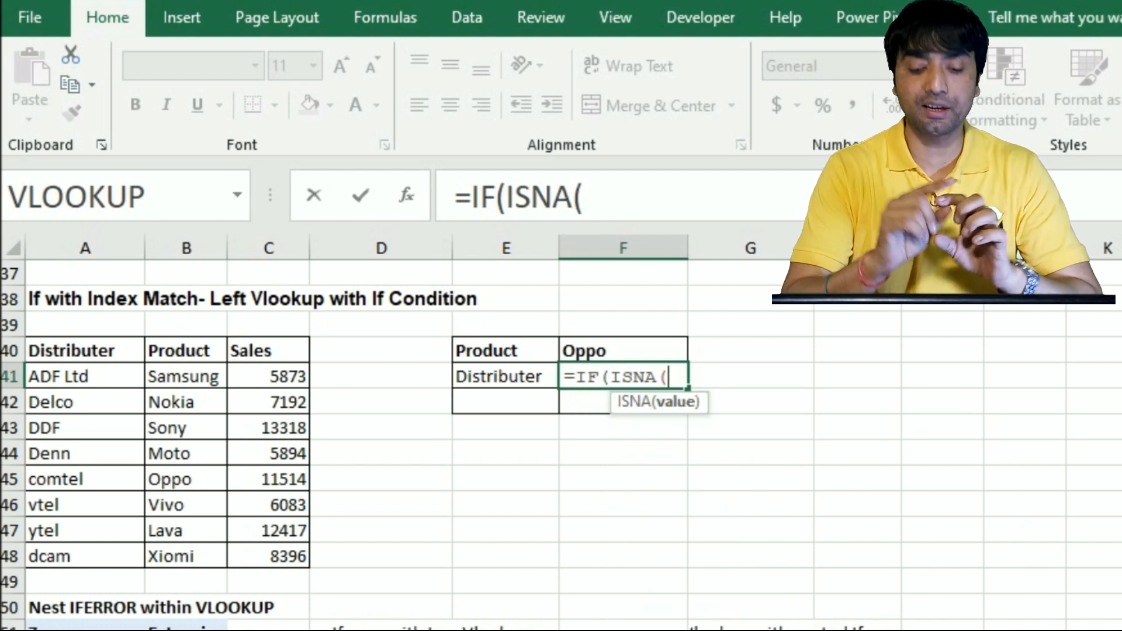
type("index")
key("Tab")
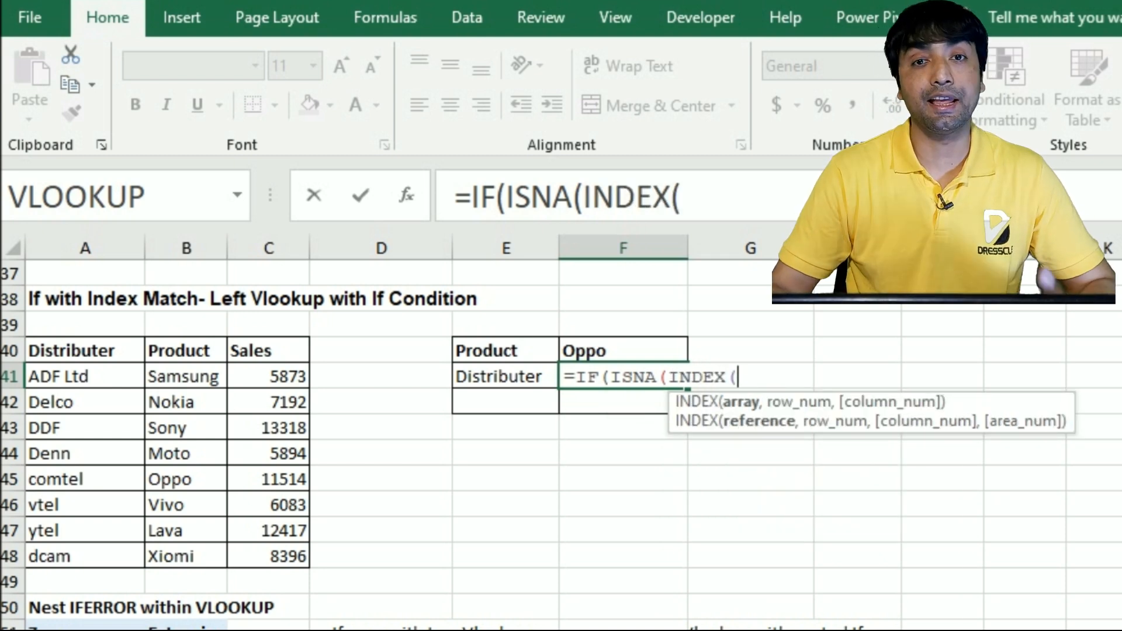
left_click_drag(96, 388, 107, 562)
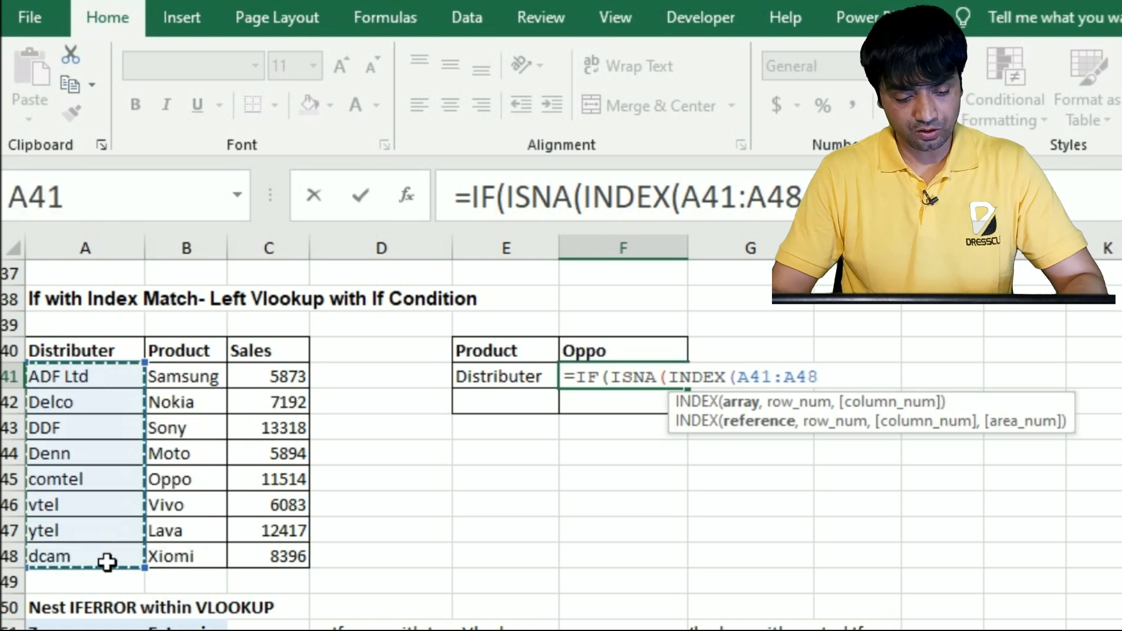
key("F4")
type(",")
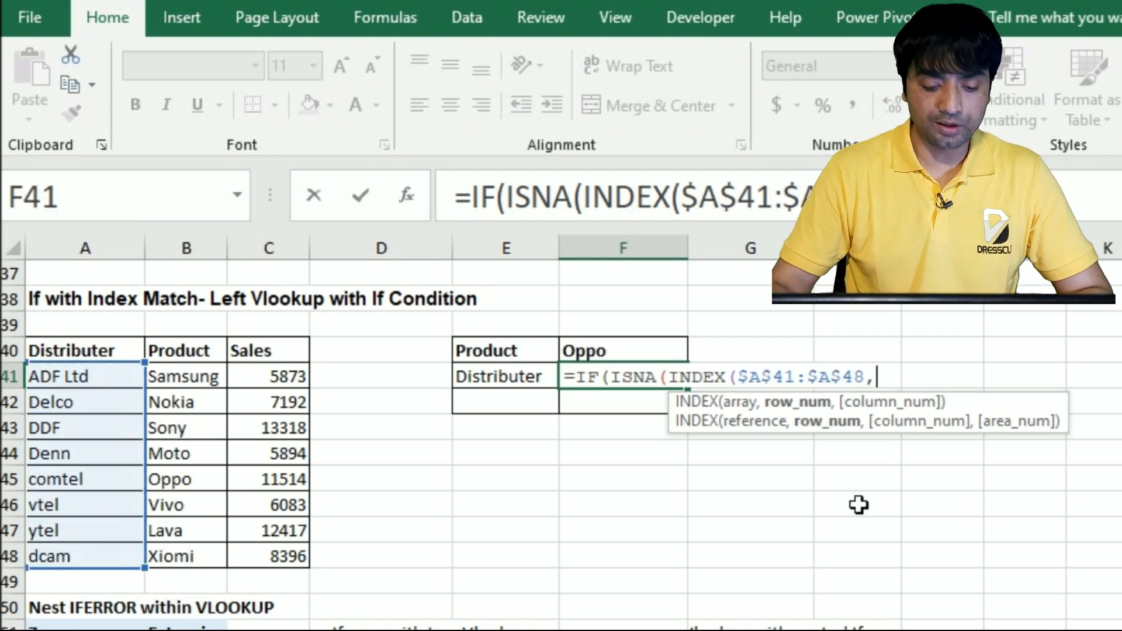
type("match(")
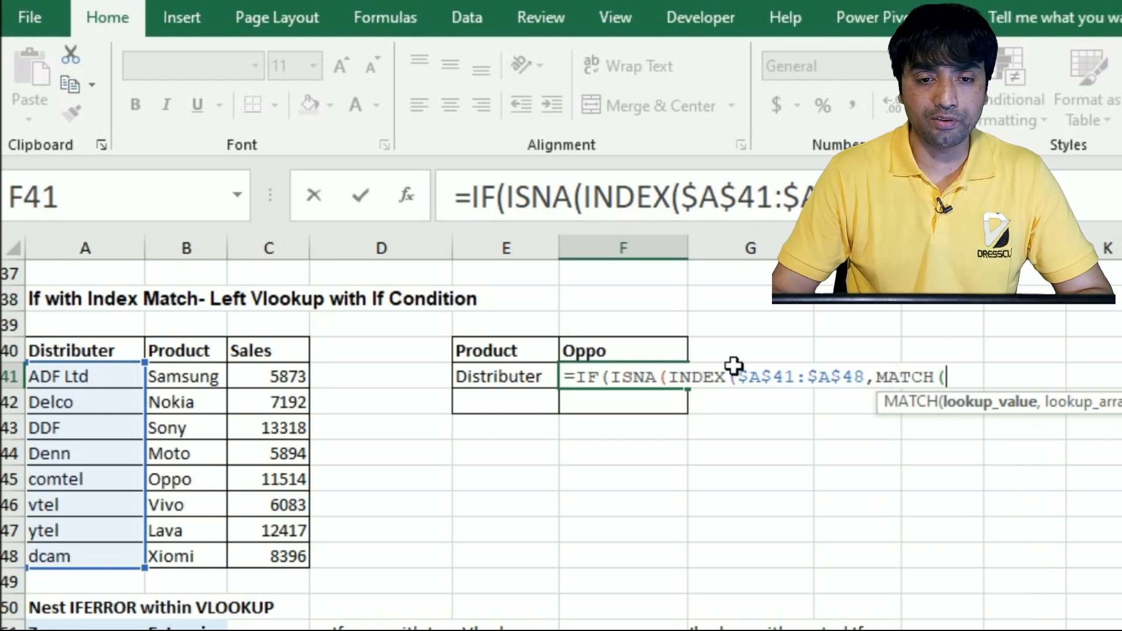
Nest a MATCH of F40 in B41:B48 with match type 0 as the row number, and close the MATCH, INDEX and ISNA functions
left_click(643, 357)
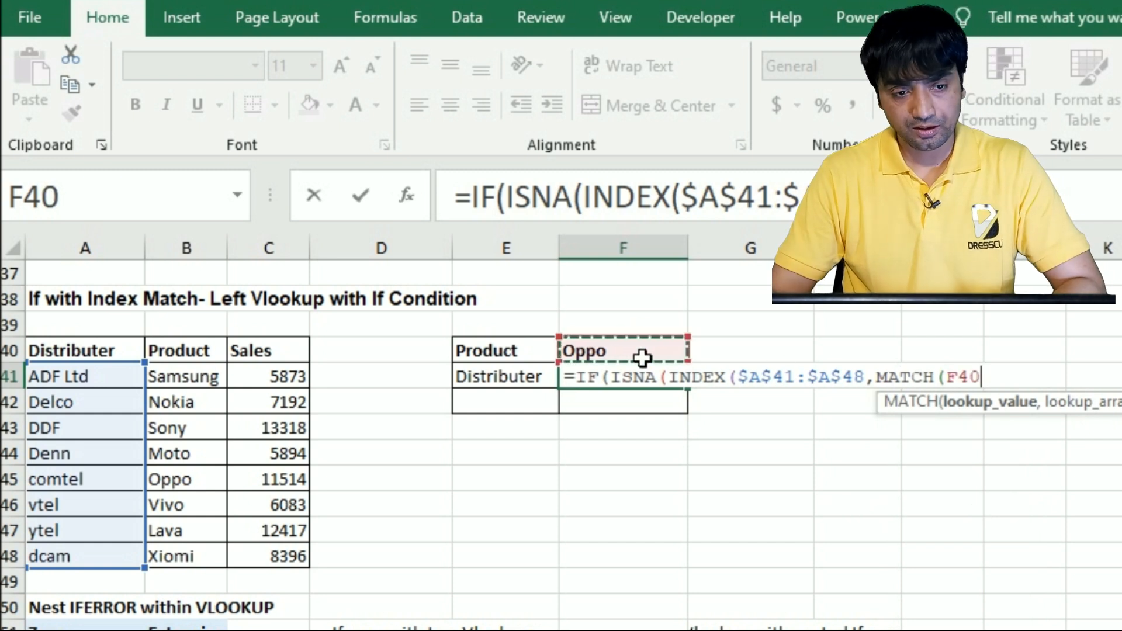
type(",")
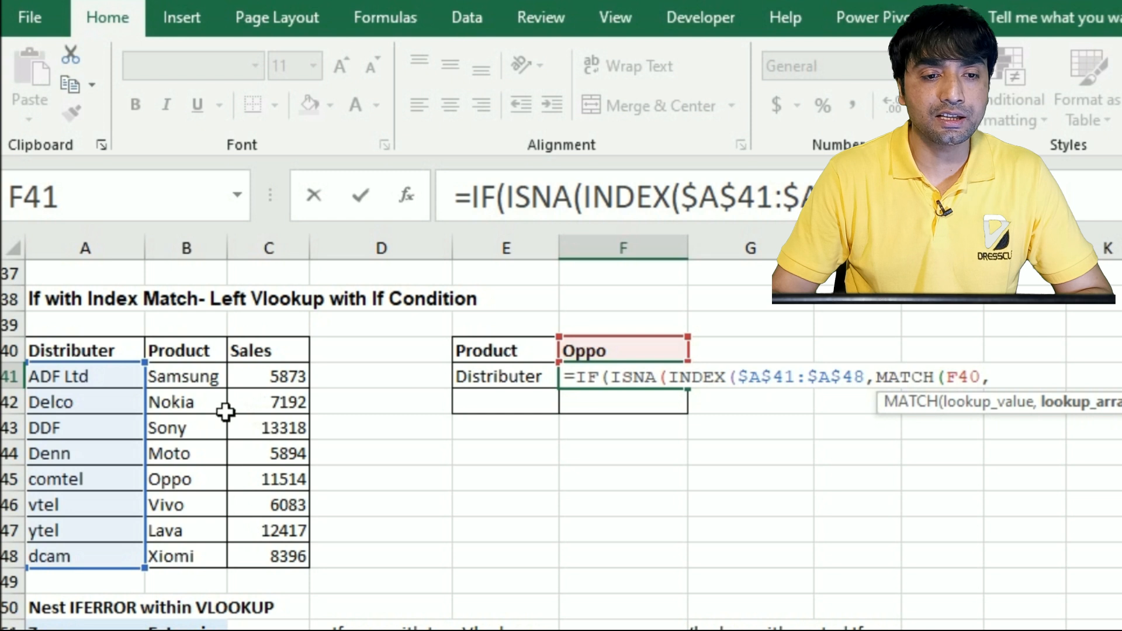
left_click_drag(191, 387, 201, 553)
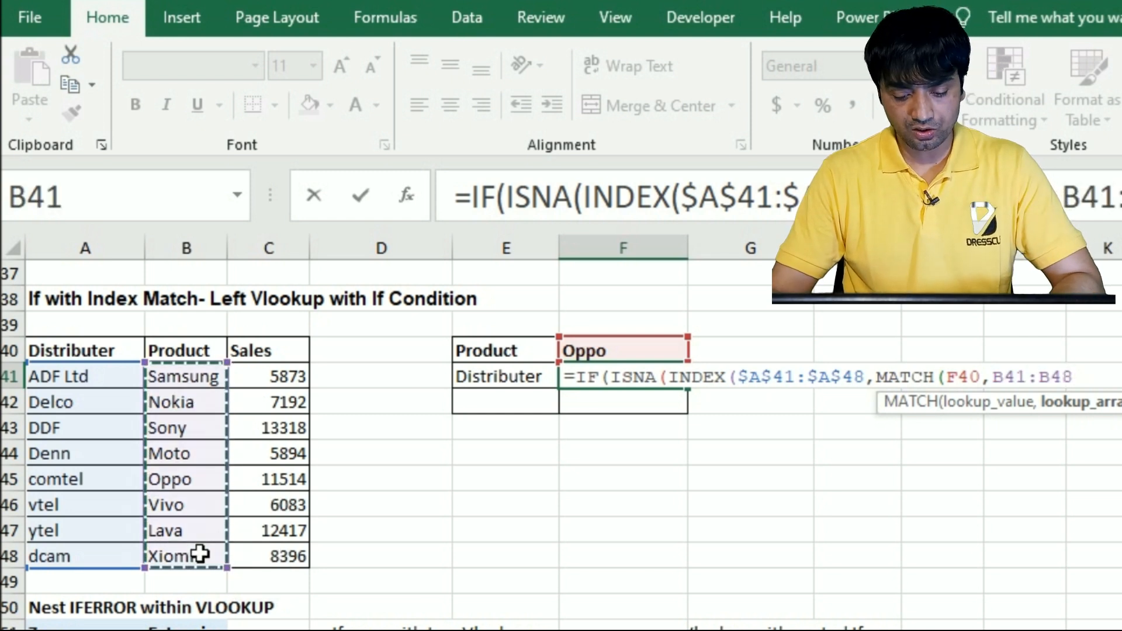
type(",0")
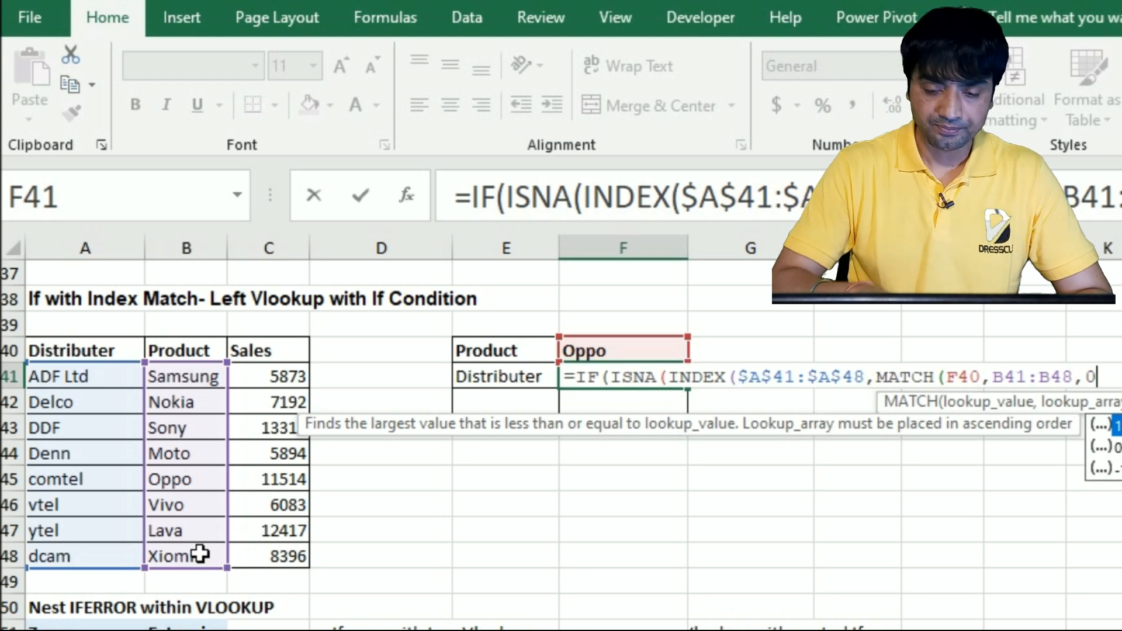
type("))")
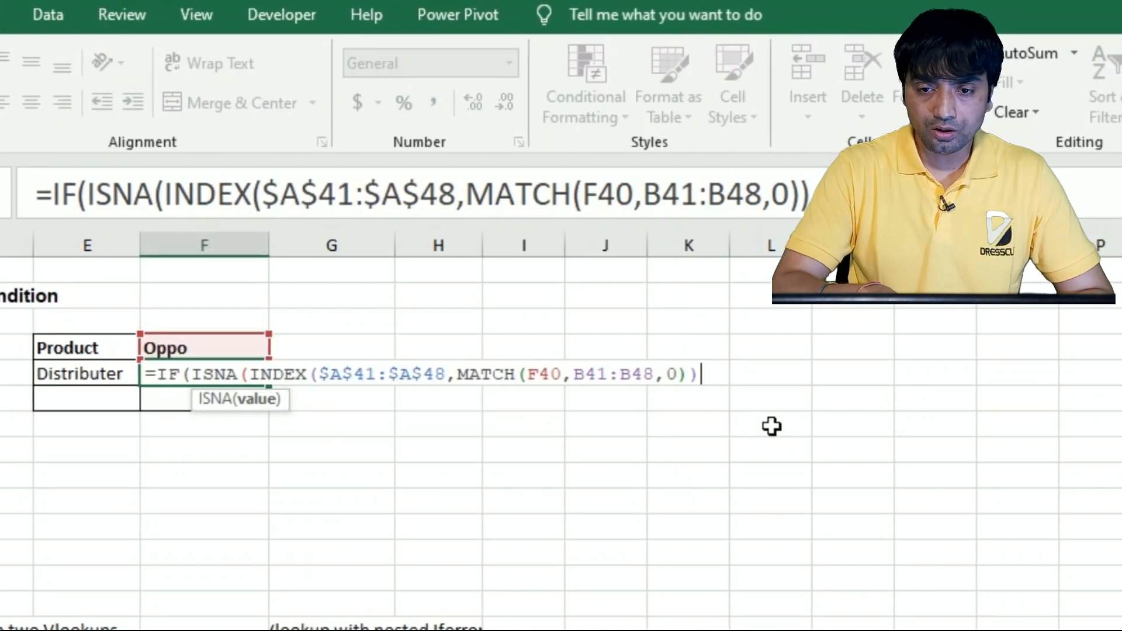
type("),")
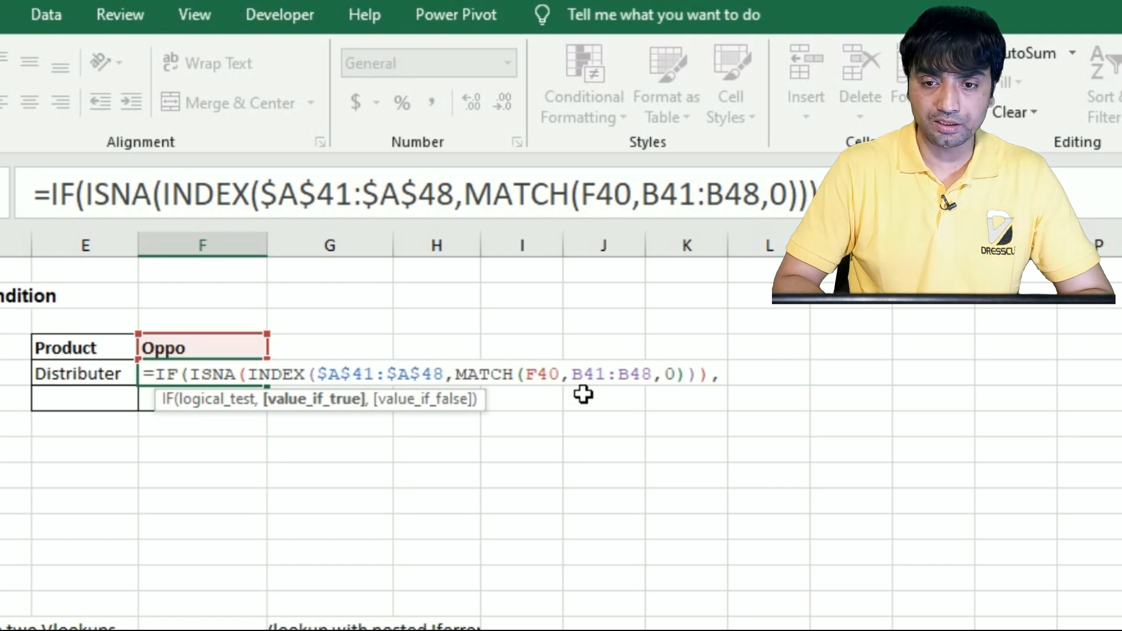
Set "Not found" as the value if true and start an INDEX on A41:A48 as the value if false
type("\"Not found\",in")
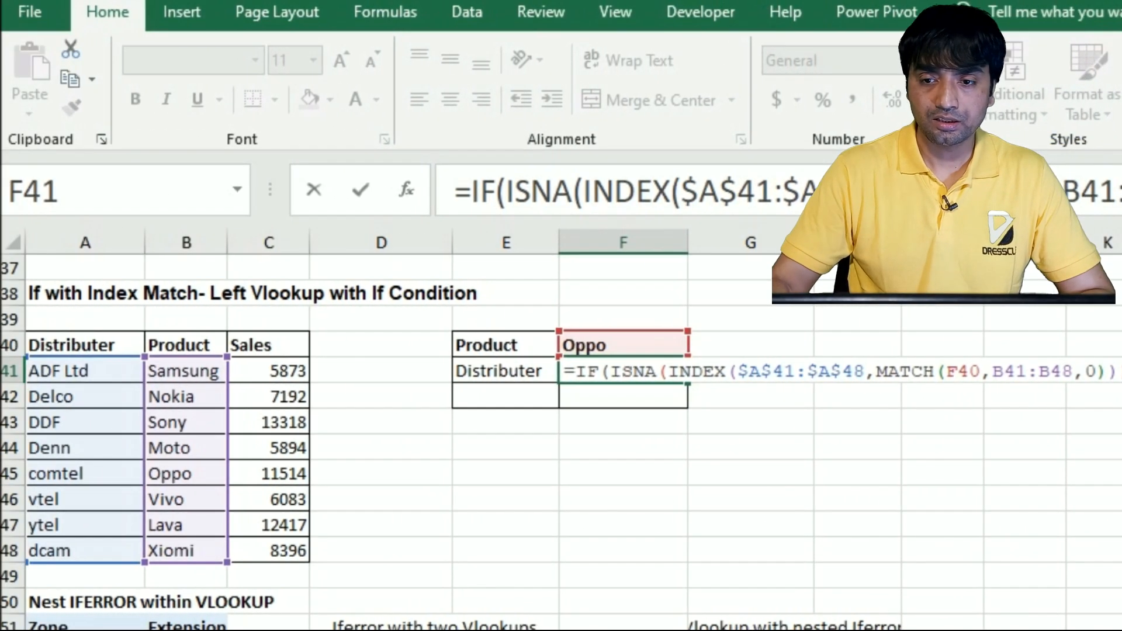
left_click_drag(75, 376, 87, 562)
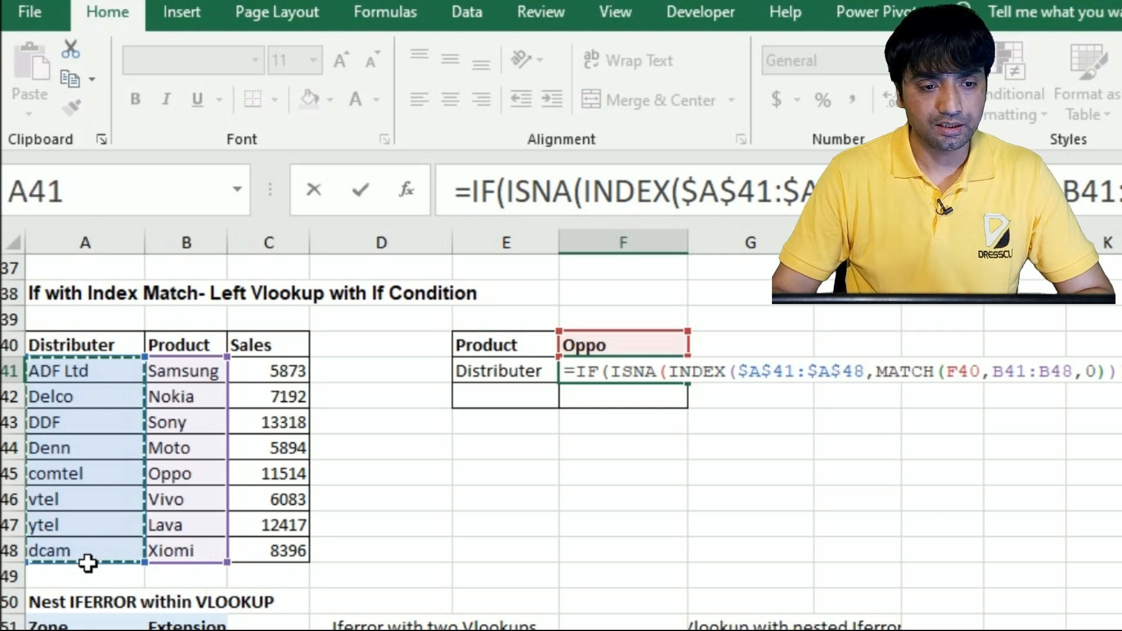
type(",")
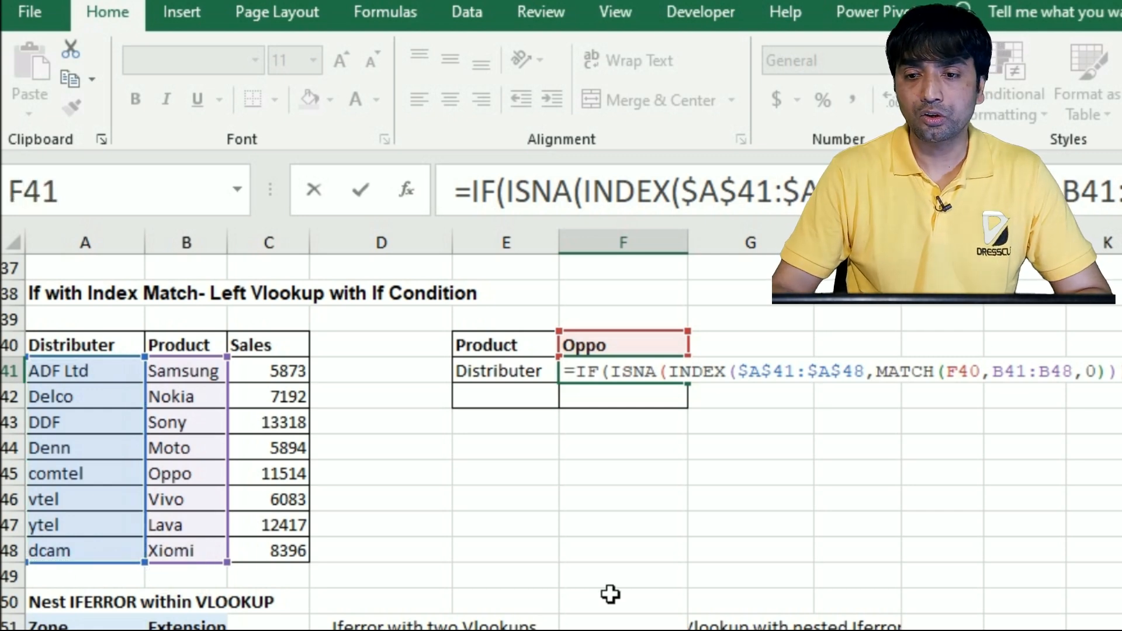
type("mat")
Add a MATCH of F40 in B41:B48 with match type 0 to the second INDEX, and enter the formula in F41
key("Tab")
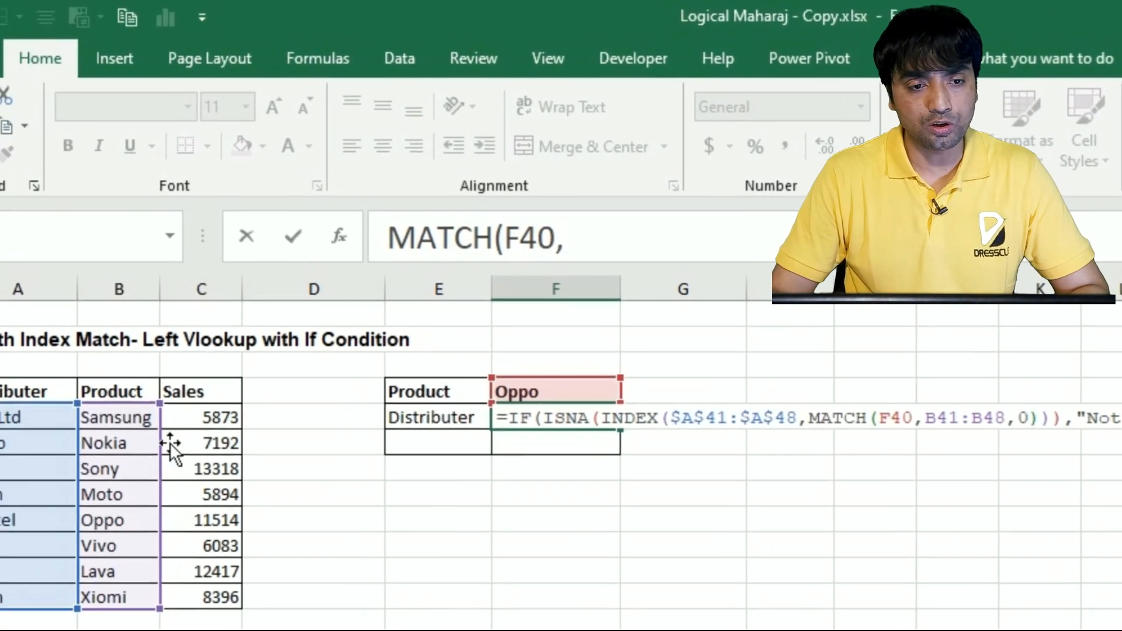
left_click_drag(190, 433, 243, 595)
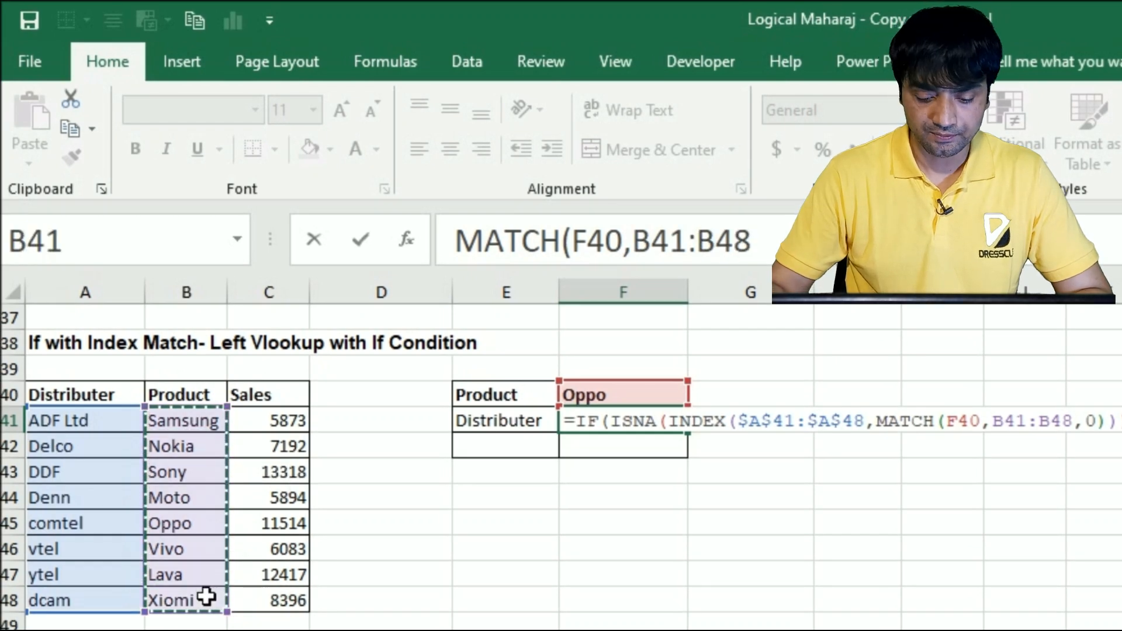
type(",0))")
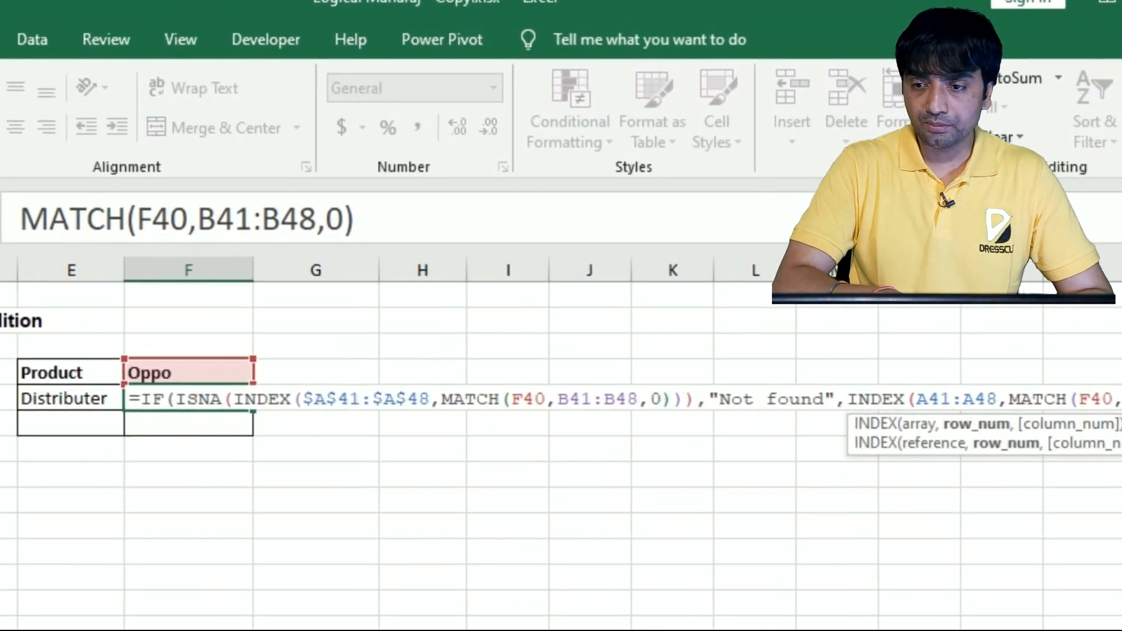
key("Return")
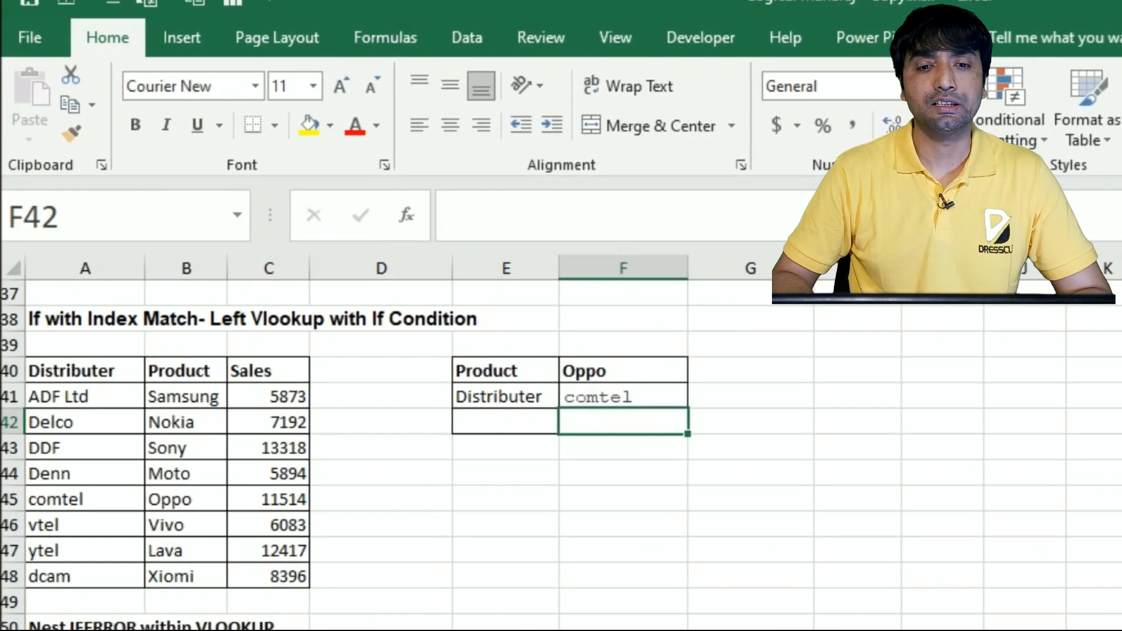
Review the finished IF, ISNA and INDEX MATCH formula in F41 together with the ranges it references
key("Up")
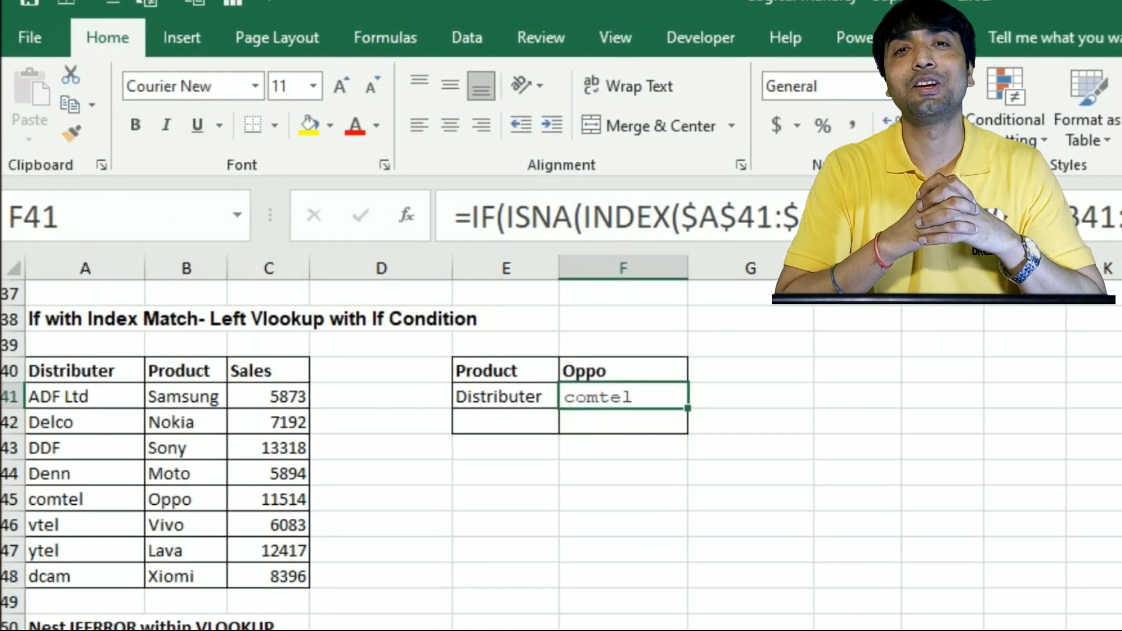
key("F2")
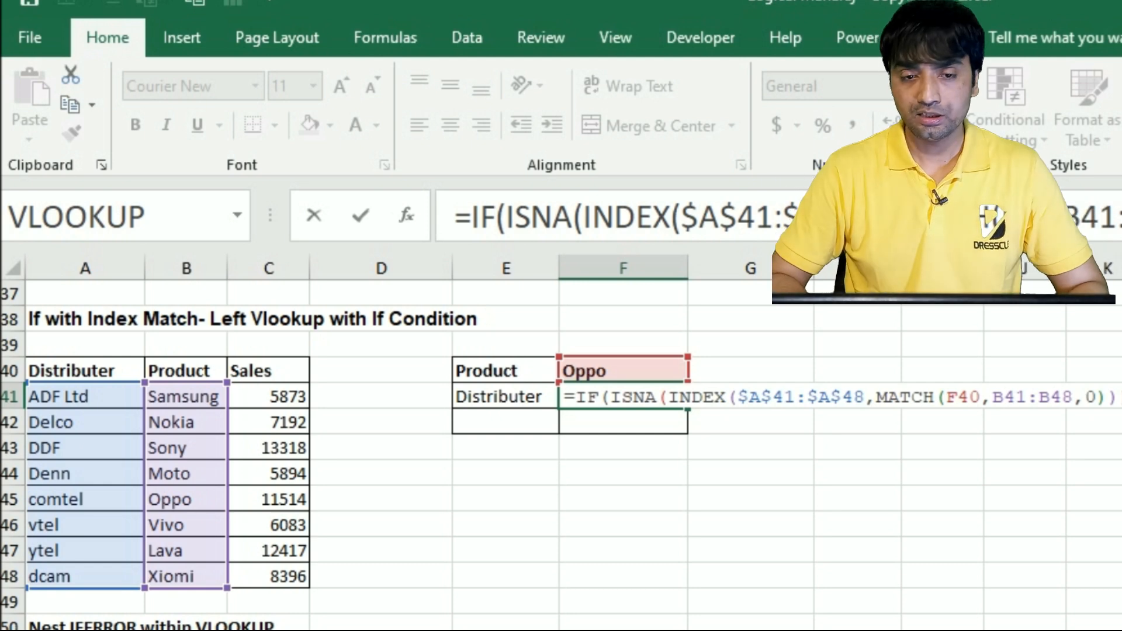
key("Return")
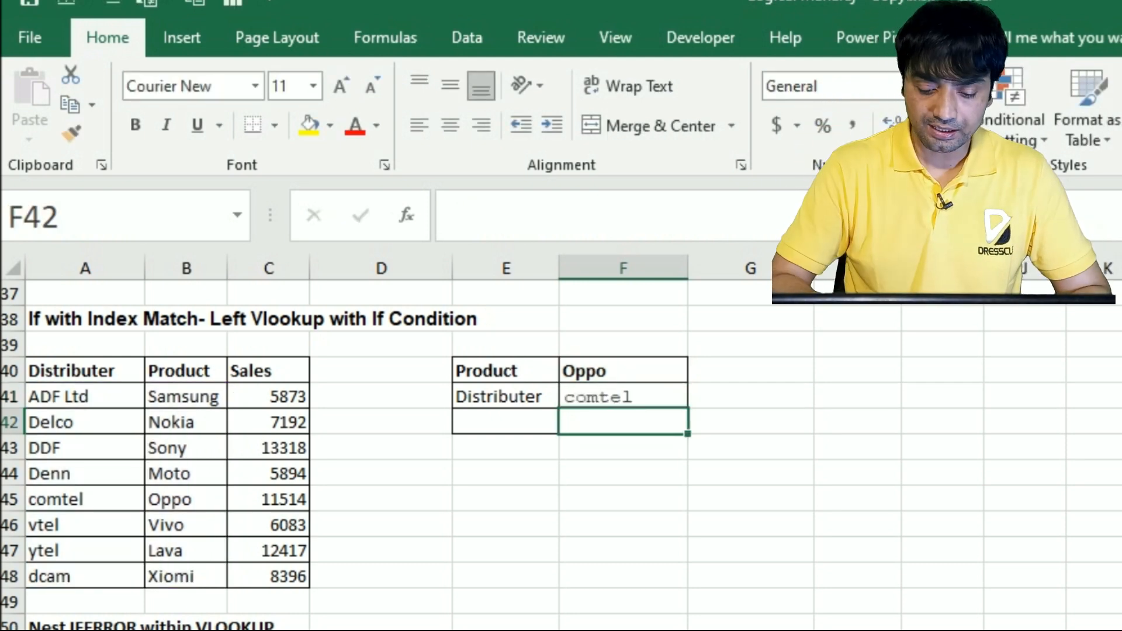
Start an IFNA formula in F42 with an INDEX on A41:A48 as its value
type("=ifna")
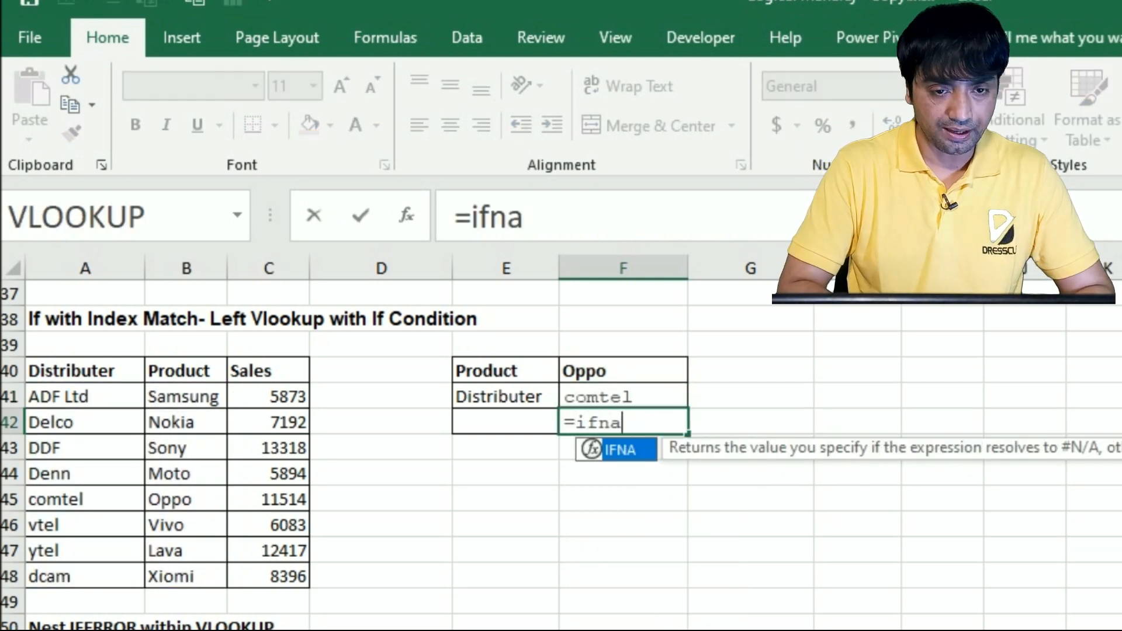
key("Tab")
type("i")
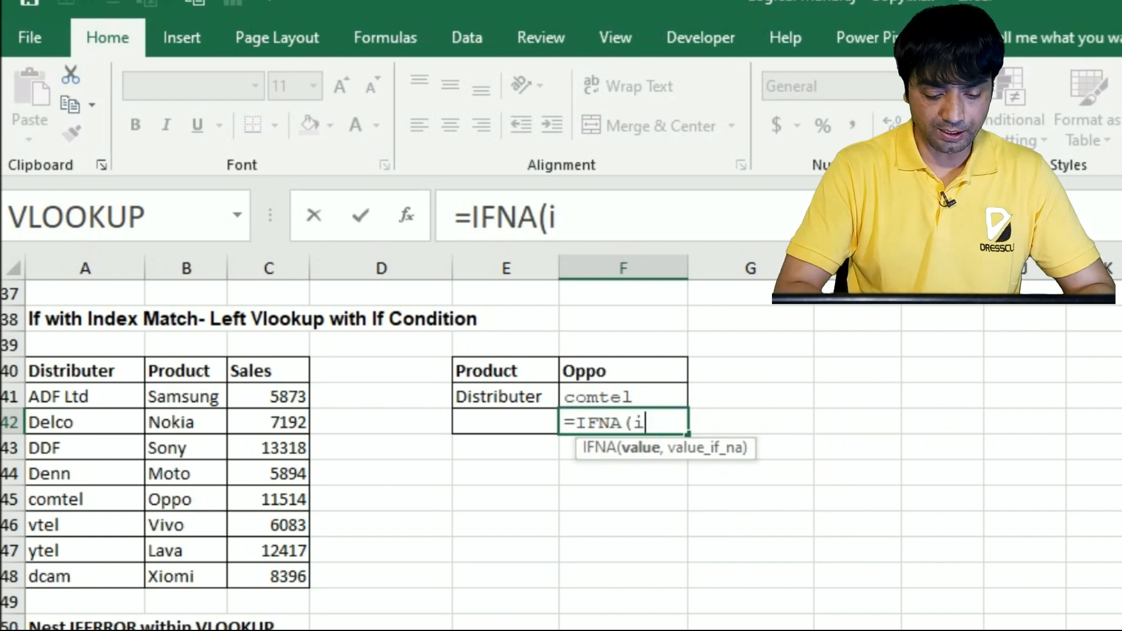
type("ndex")
key("Tab")
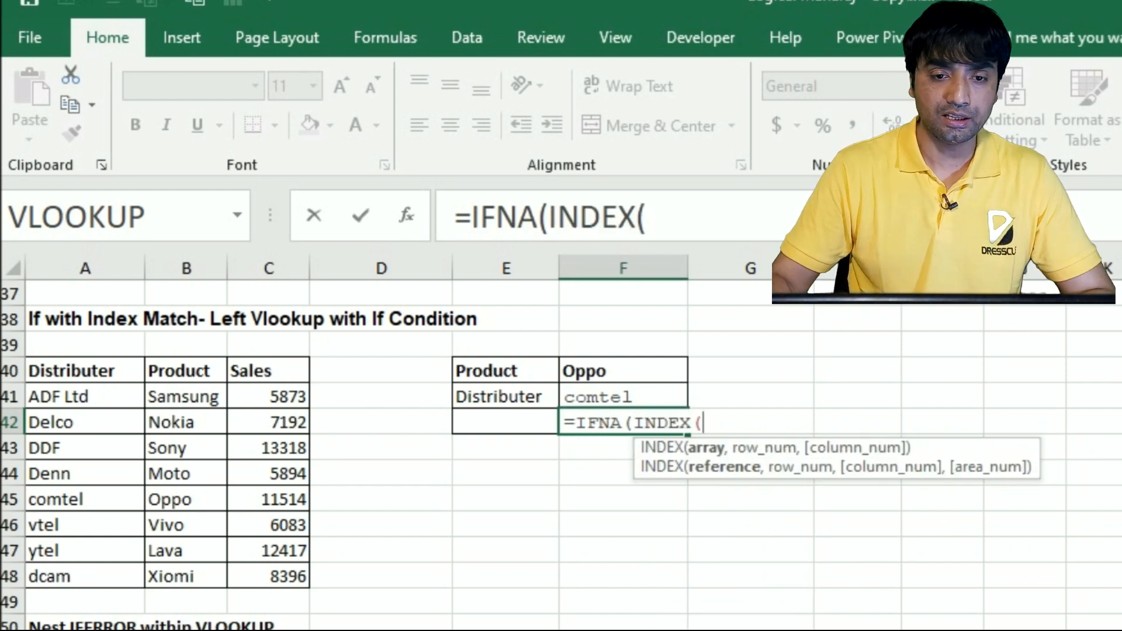
left_click_drag(73, 397, 80, 576)
type(",")
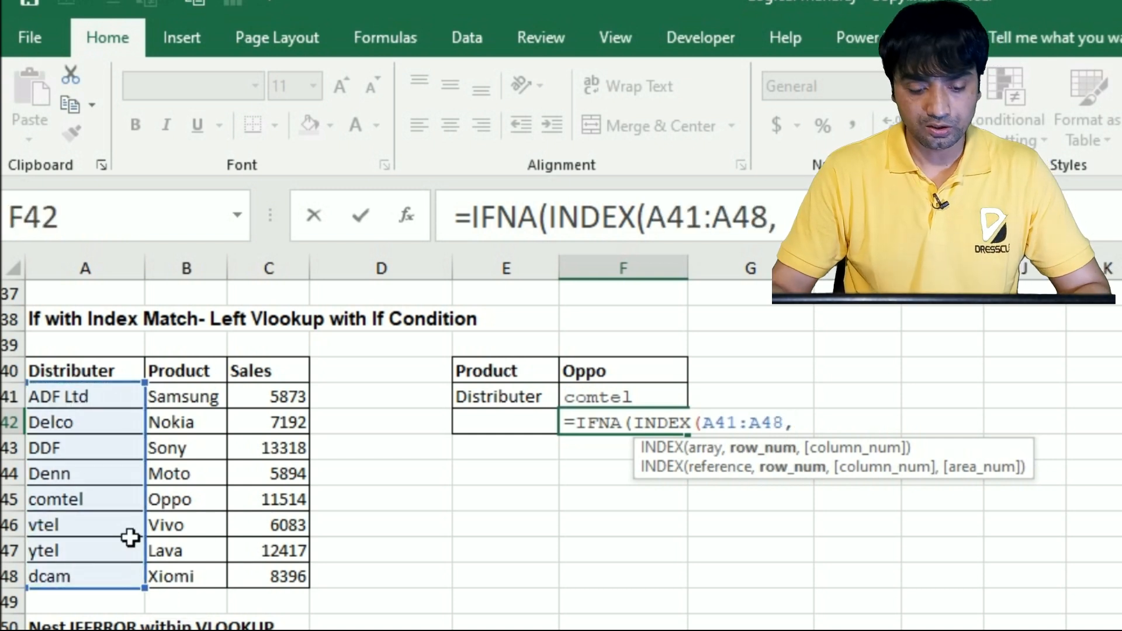
type("ma")
Nest a MATCH of F40 in B41:B48 with match type 0 as the row number, and close MATCH and INDEX
key("Tab")
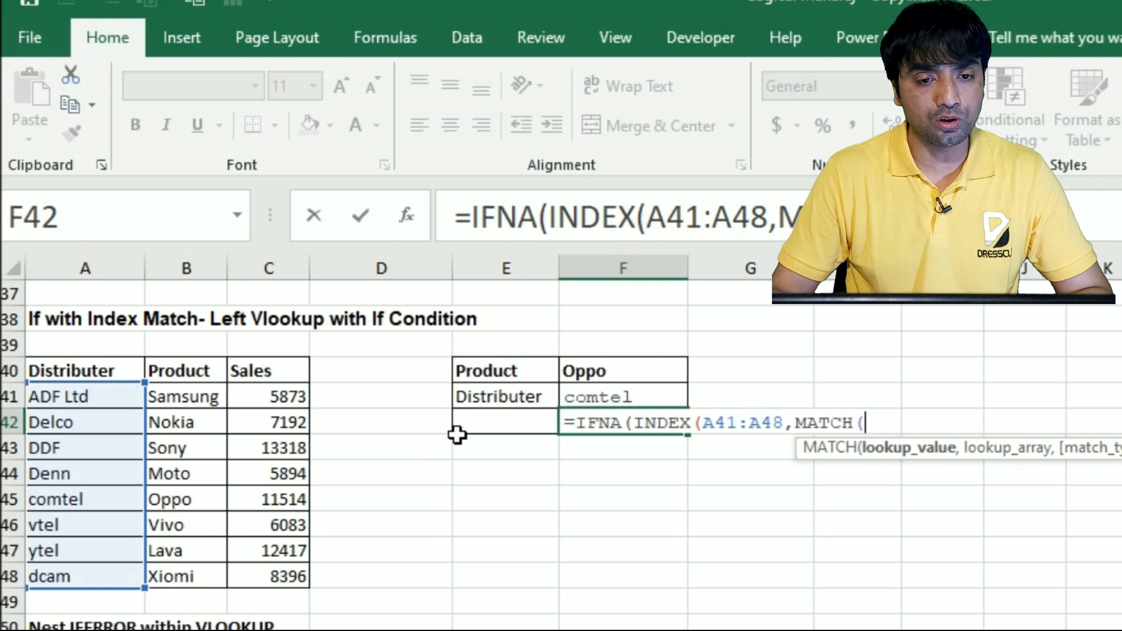
left_click(602, 374)
type(",")
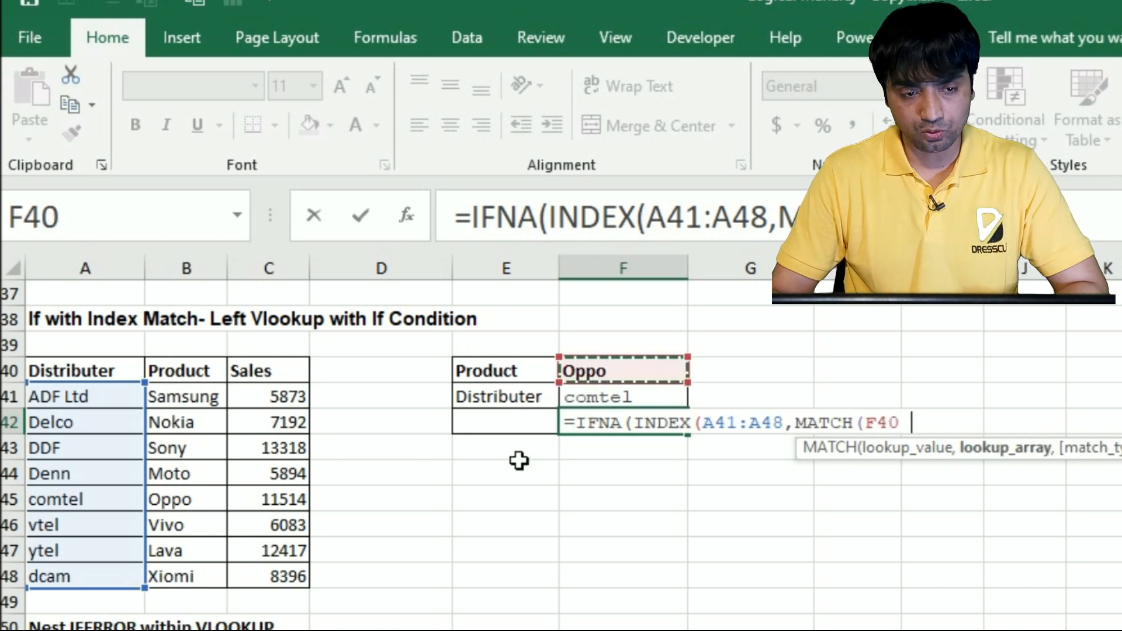
left_click_drag(167, 403, 191, 578)
type(",0")
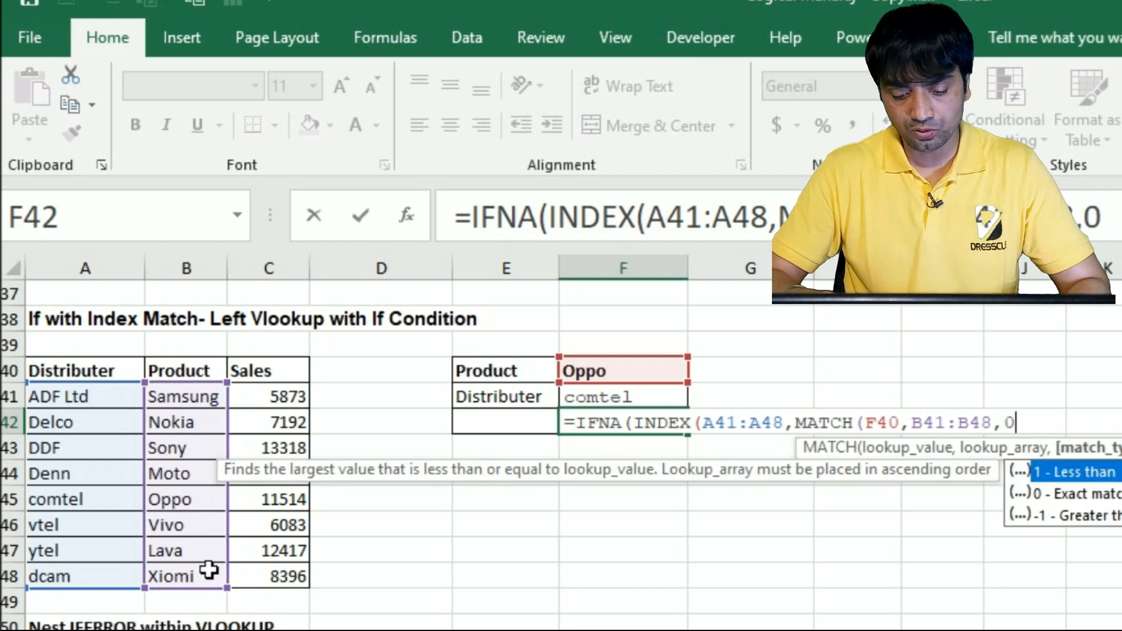
type("))")
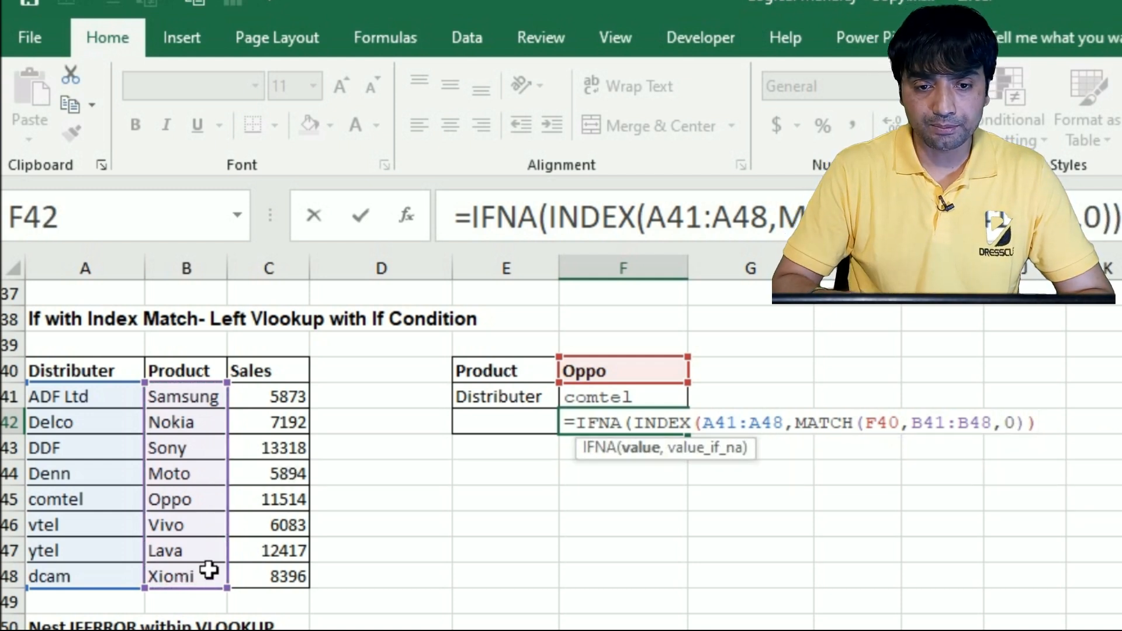
type(",")
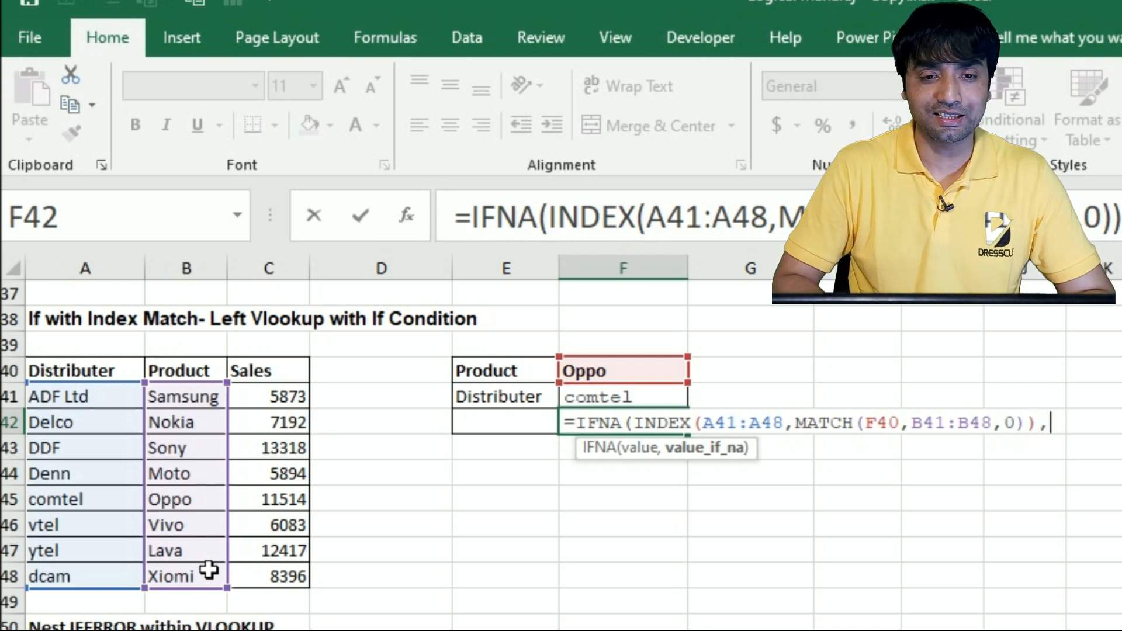
type("\"\")")
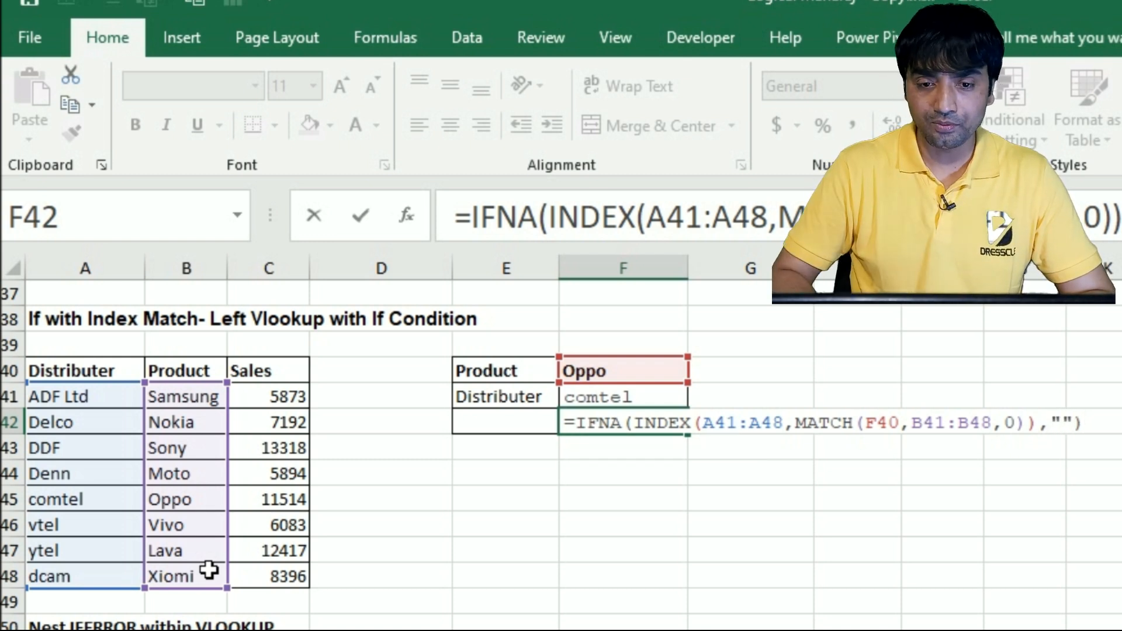
Set an empty string as the value if N/A and enter the IFNA formula in F42
key("Return")
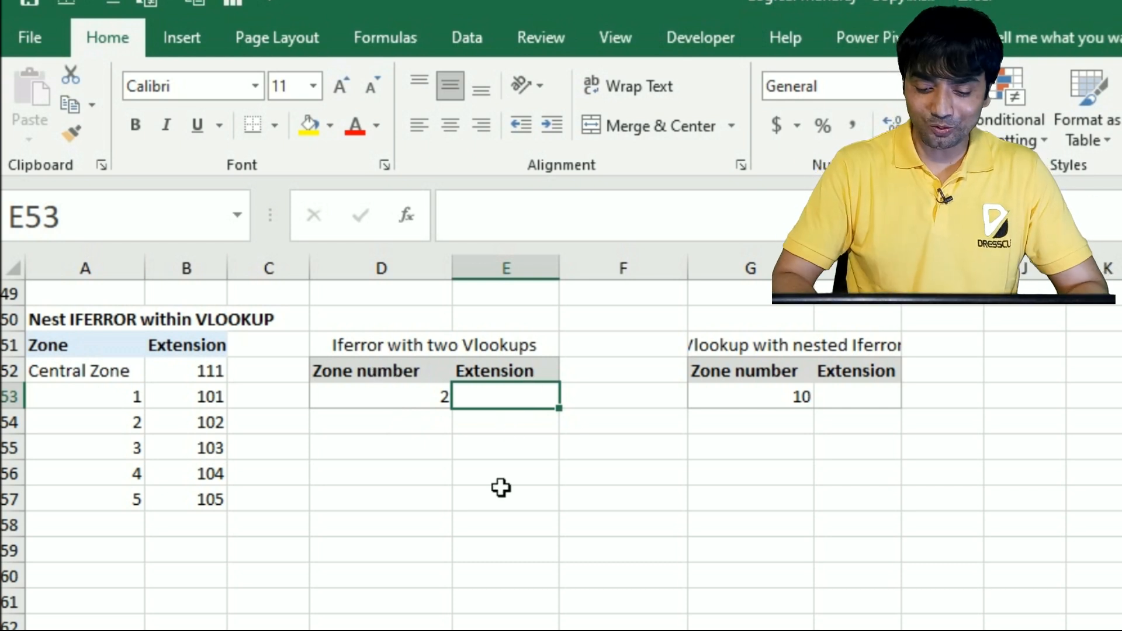
Start an IFERROR in E53 with a VLOOKUP of D53 in A52:B57, column 2, match type 0, as its value
type("=iferr")
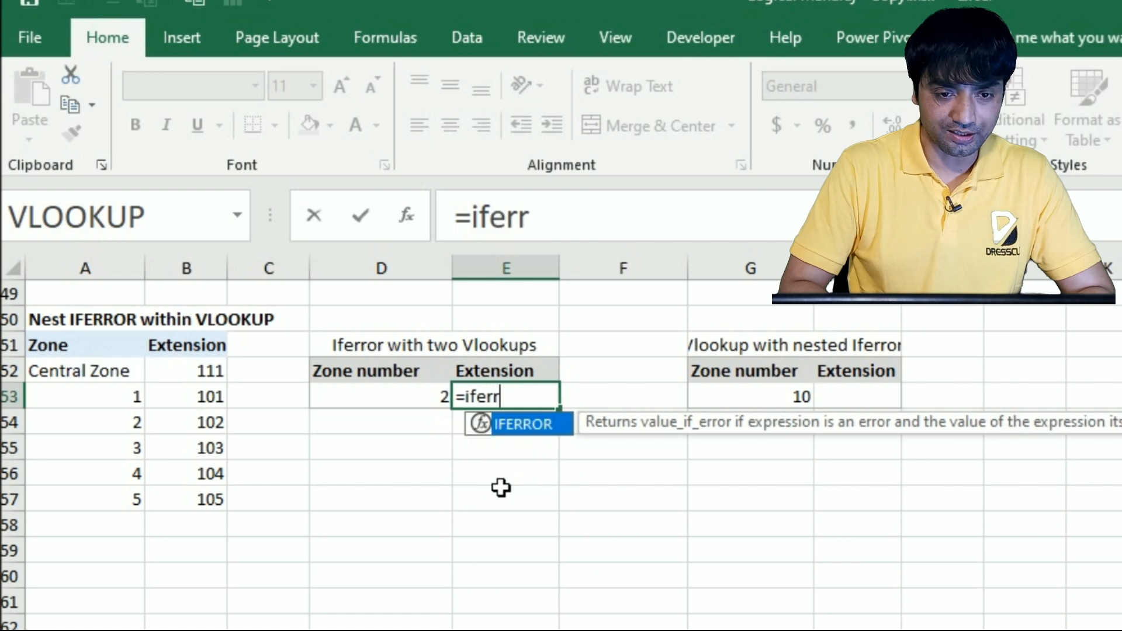
key("Tab")
type("vl")
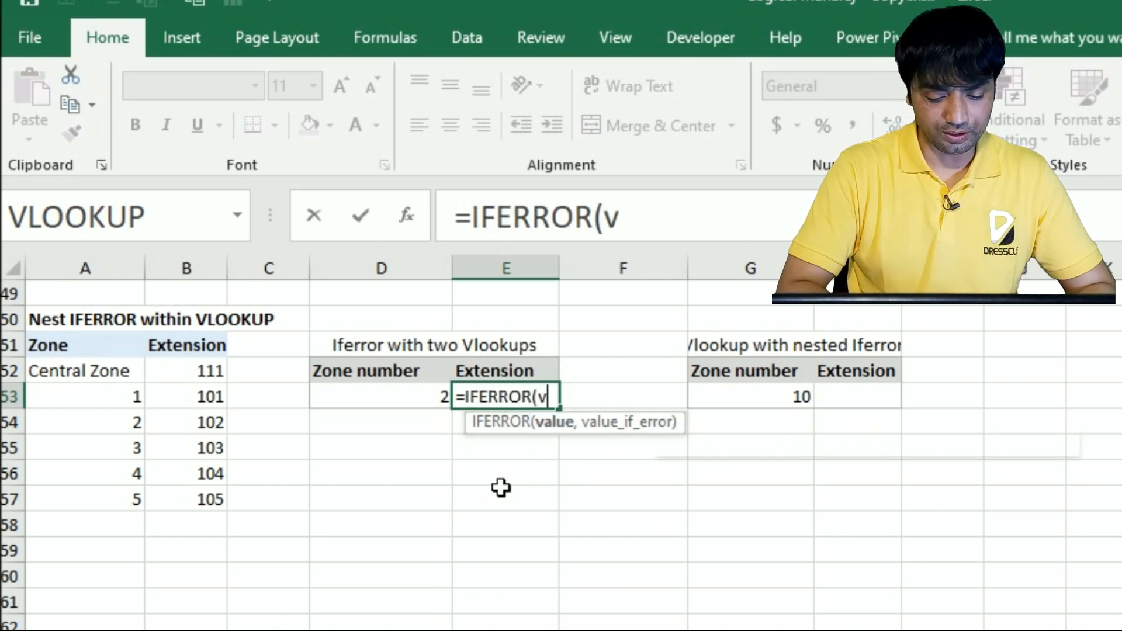
key("Tab")
left_click(411, 404)
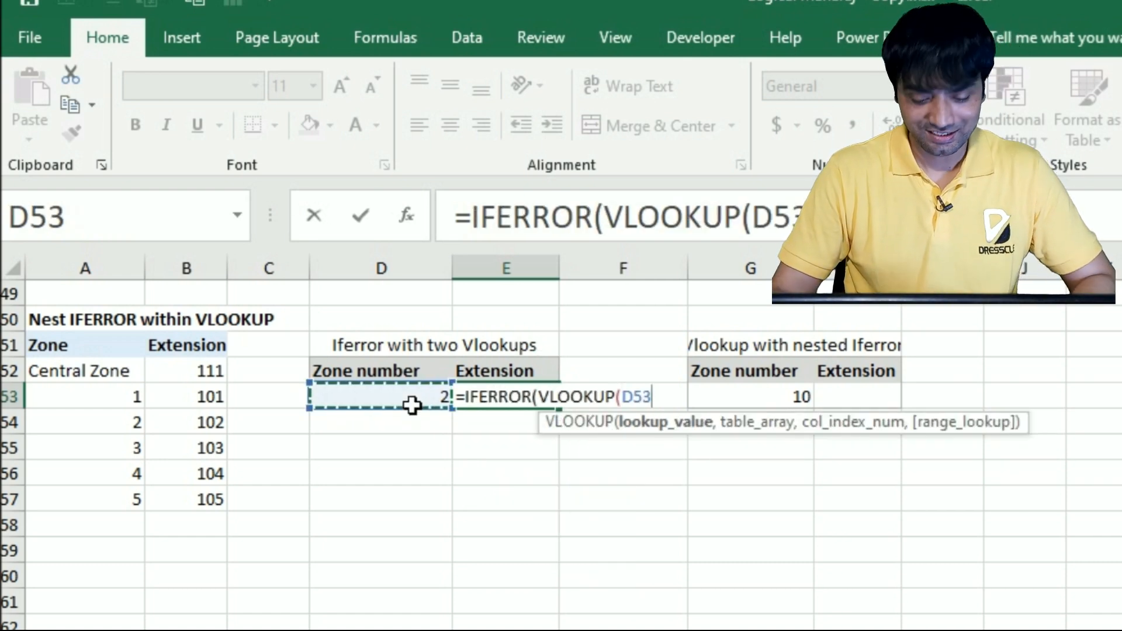
type(",")
left_click_drag(82, 386, 198, 520)
type(",2,0")
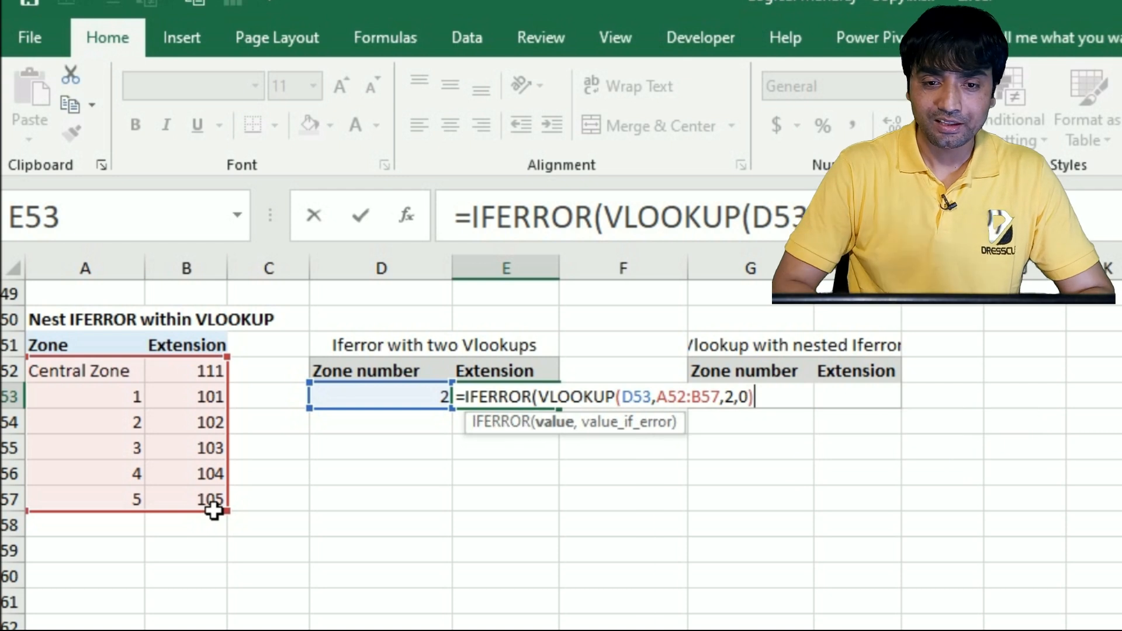
Begin a second VLOOKUP with lookup value "Central zone" as the IFERROR's value if error
type(",")
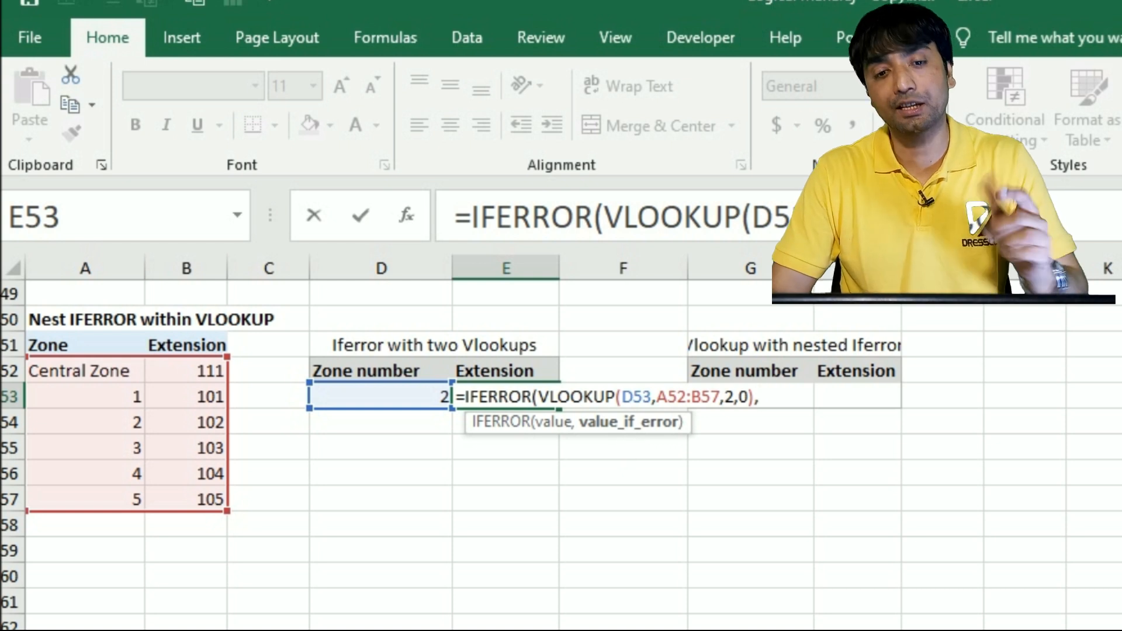
type("vlo")
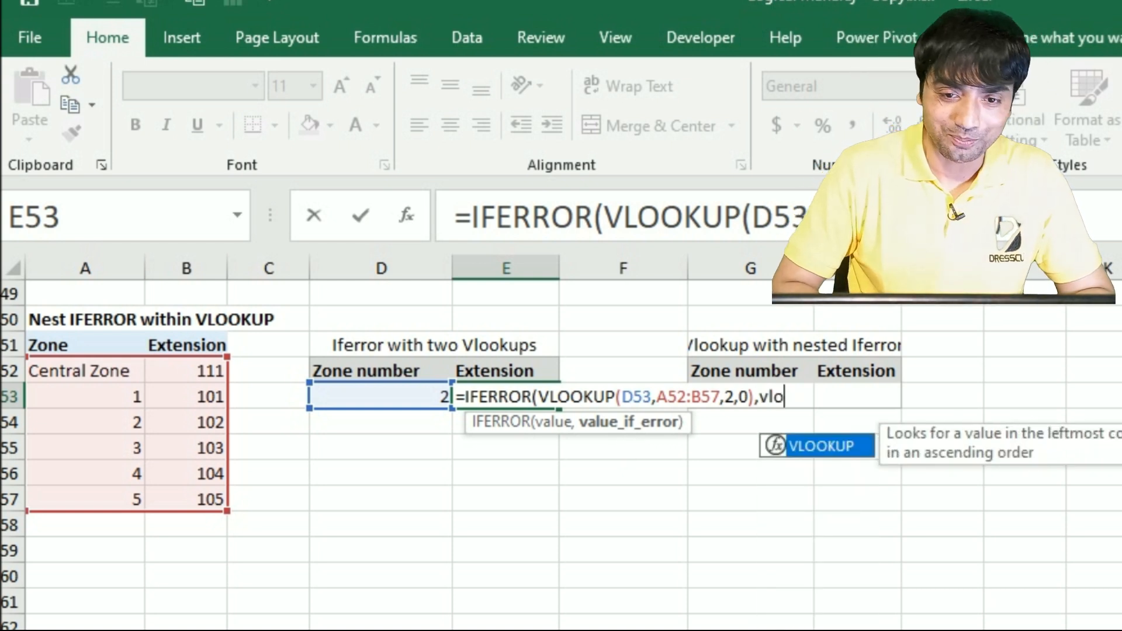
key("Tab")
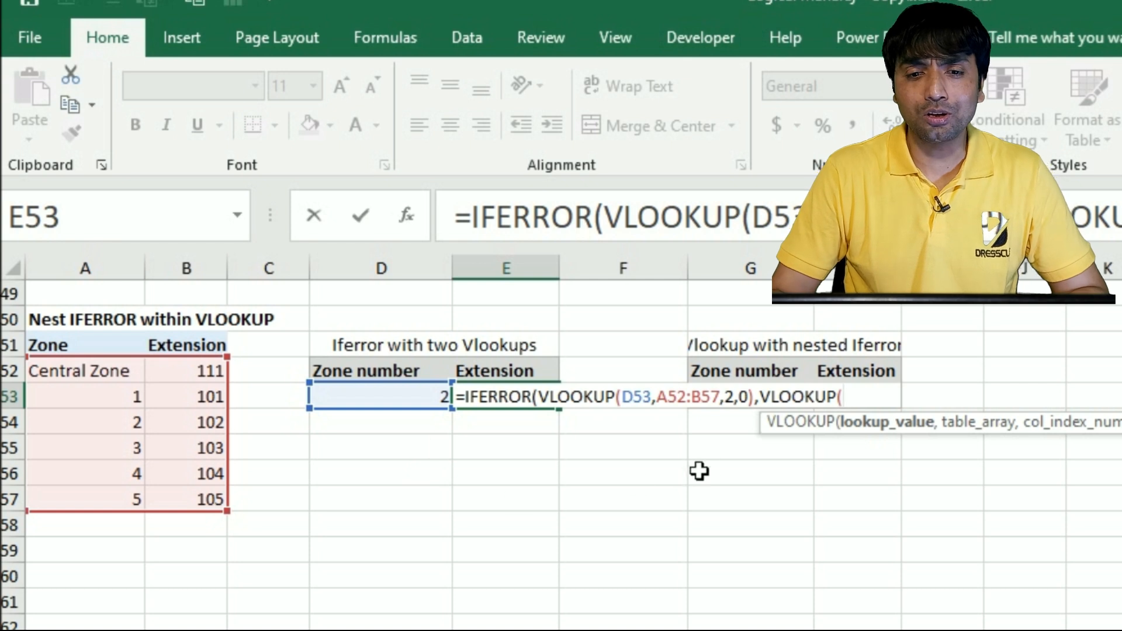
type("\"Cen")
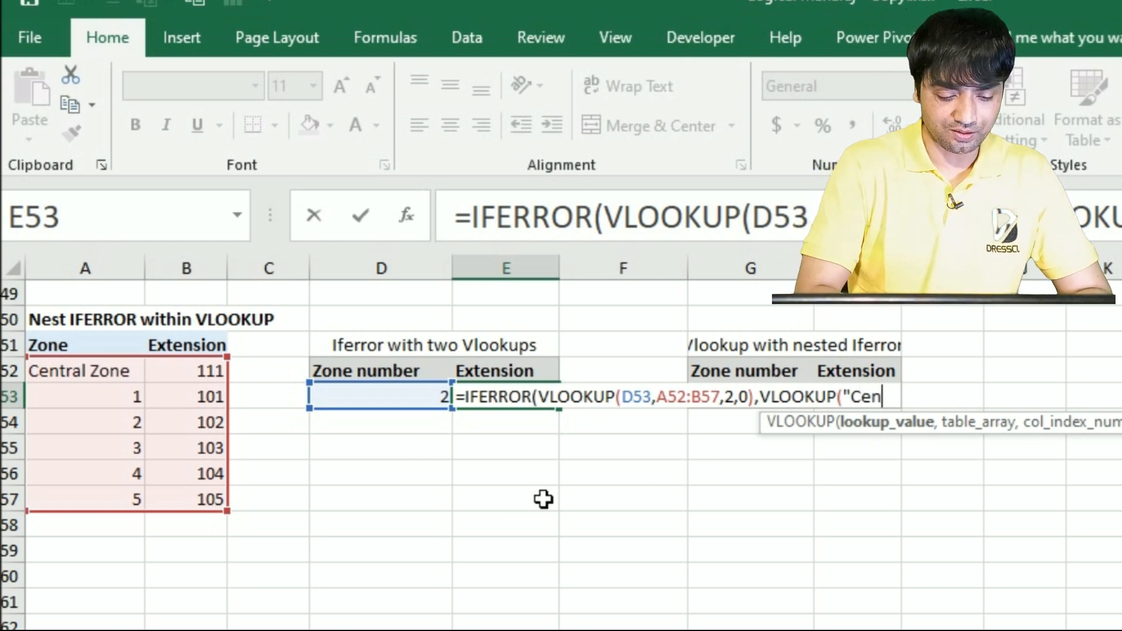
type("tral zo")
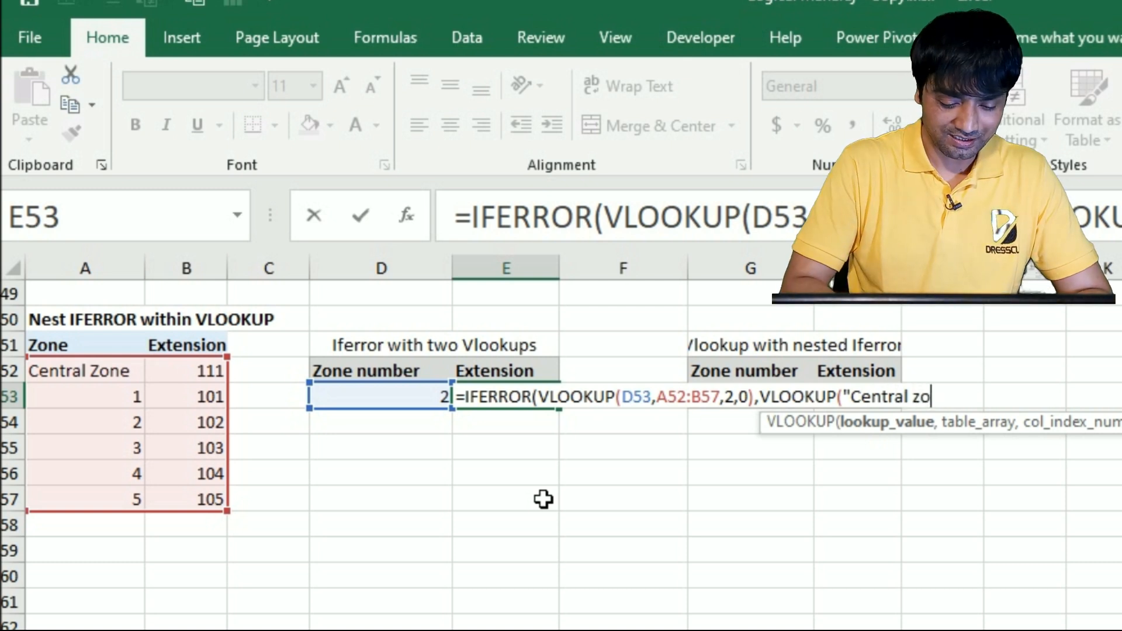
type("ne\",")
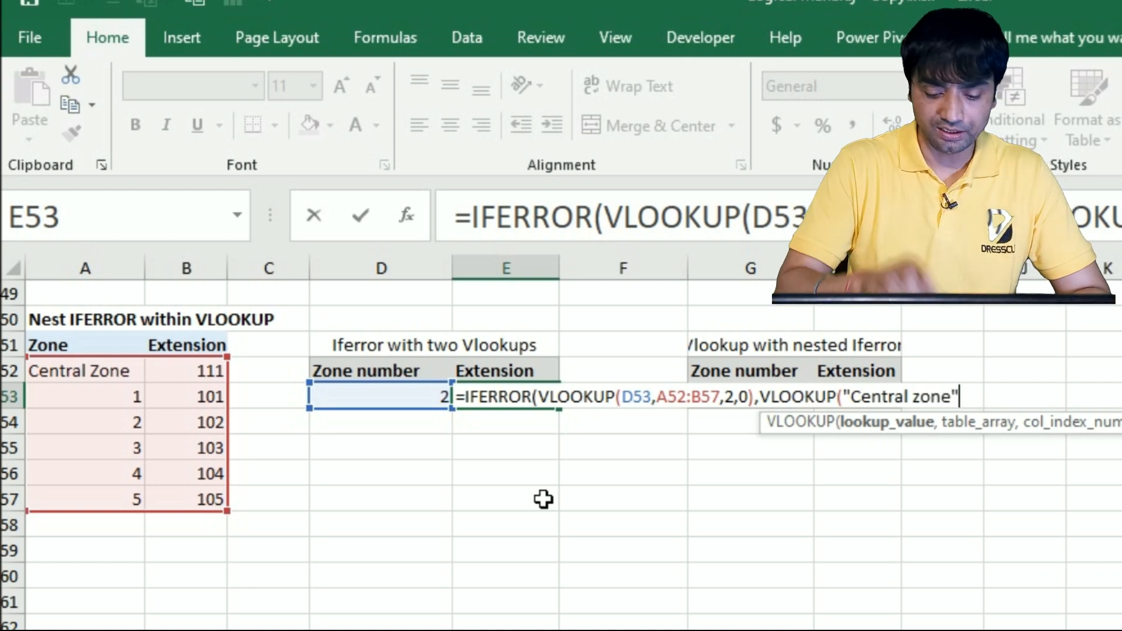
Complete the second VLOOKUP with table A52:B57, column 2 and match type 0, and enter the formula in E53
left_click_drag(111, 377, 201, 512)
type(",2,0")
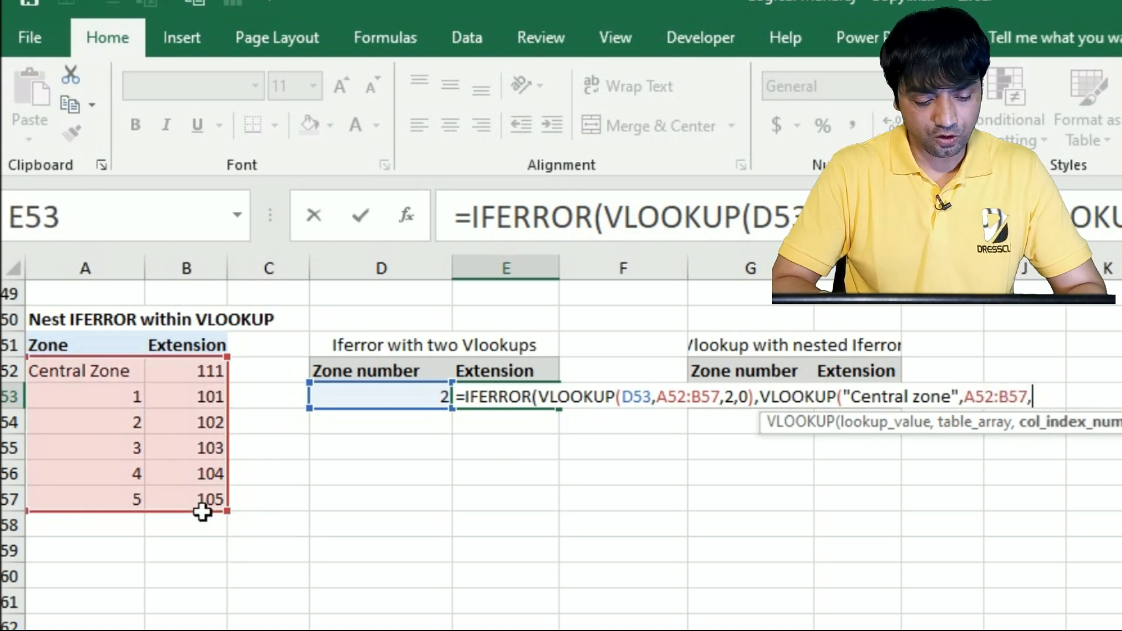
type(")")
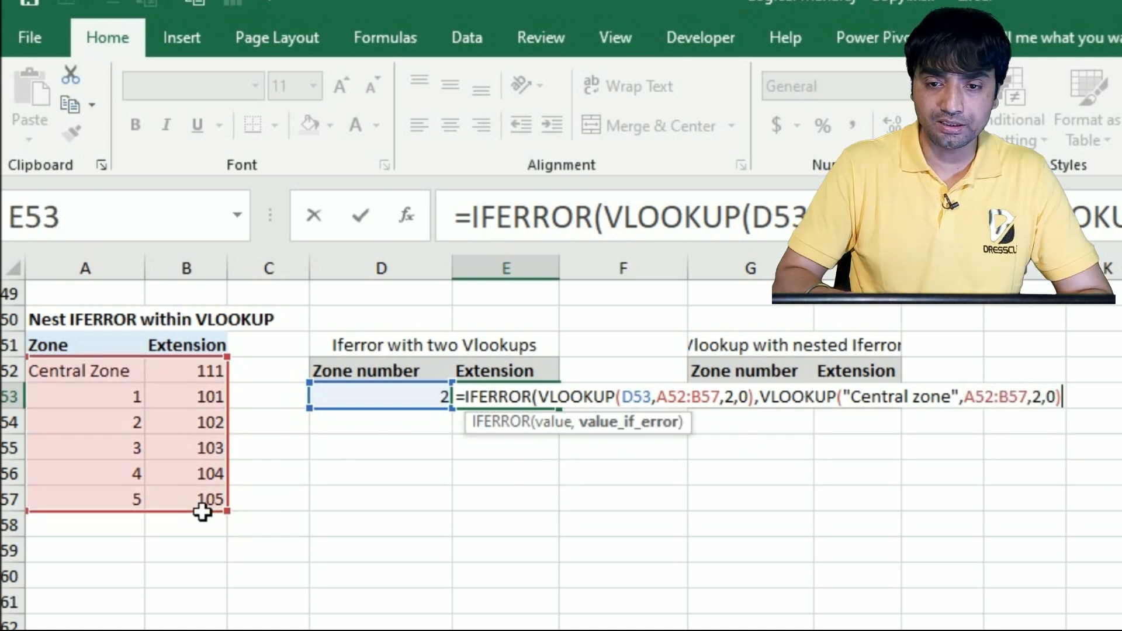
type(")")
key("Return")
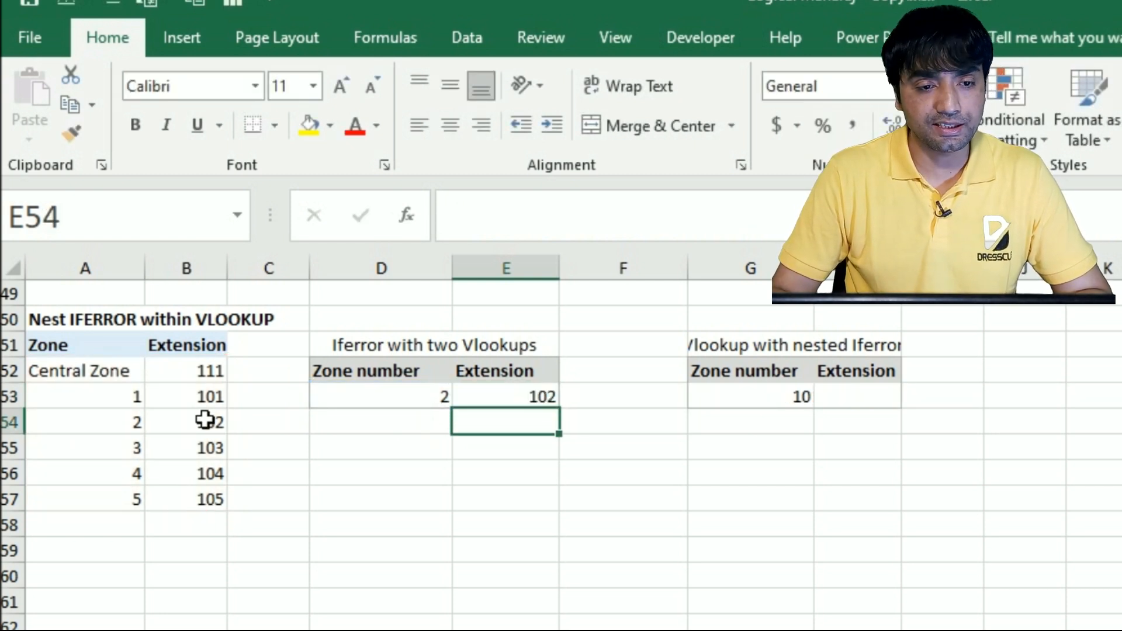
Test the E53 formula by setting the zone number in D53 to 3
left_click(406, 400)
type("3")
key("Return")
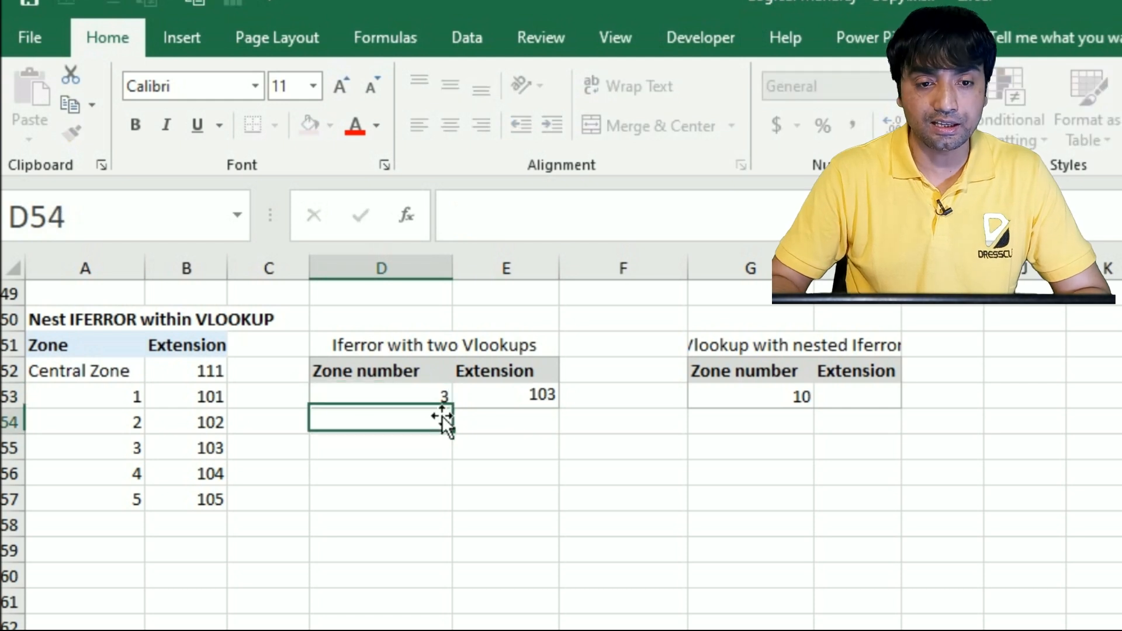
Set the zone number in D53 to abc and check the extension formula in E53 against the Central Zone row
key("Up")
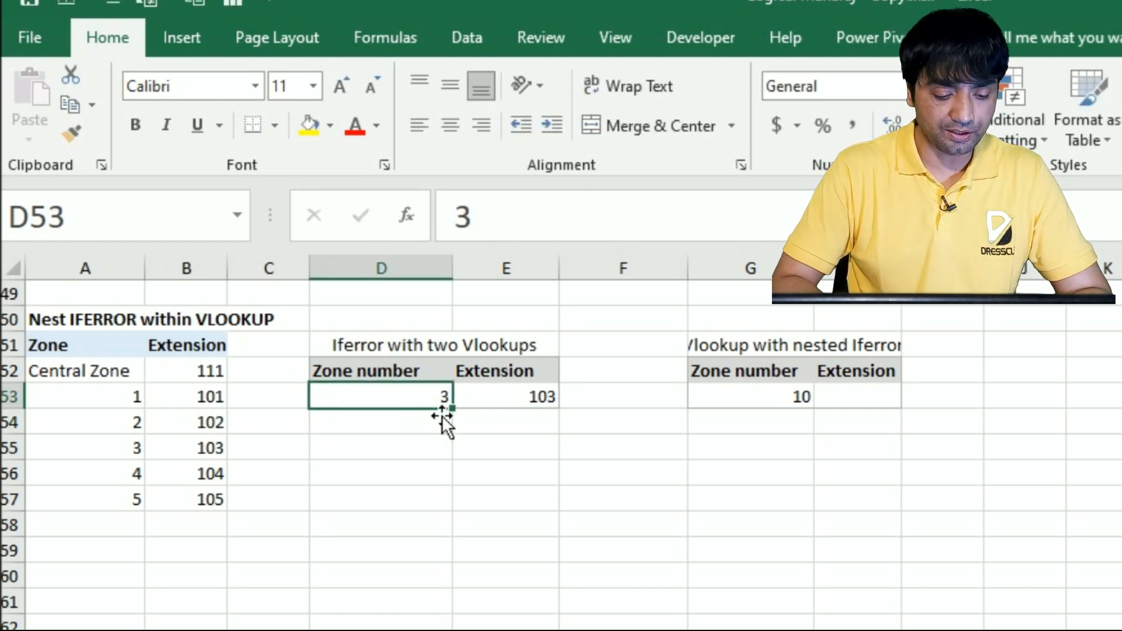
type("abc")
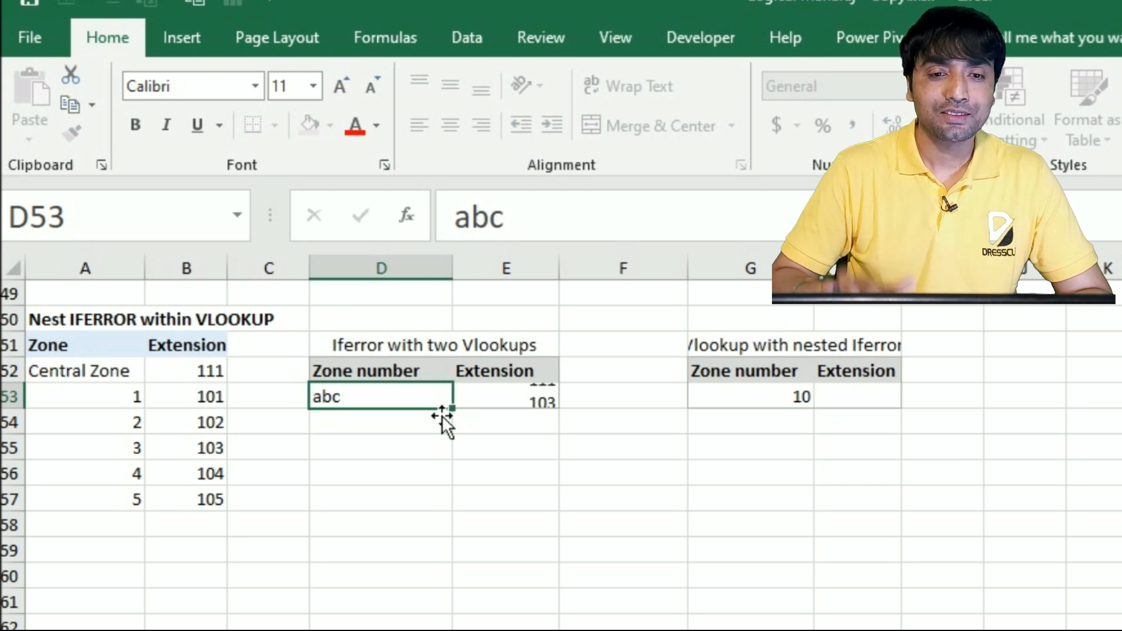
key("Return")
left_click_drag(82, 378, 193, 379)
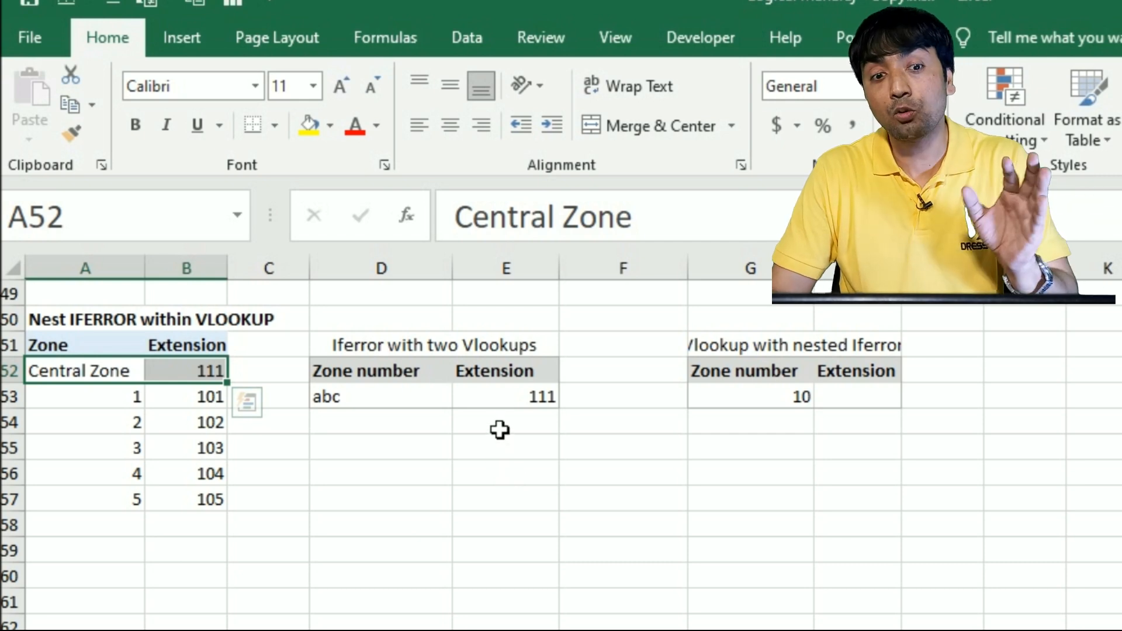
double_click(500, 398)
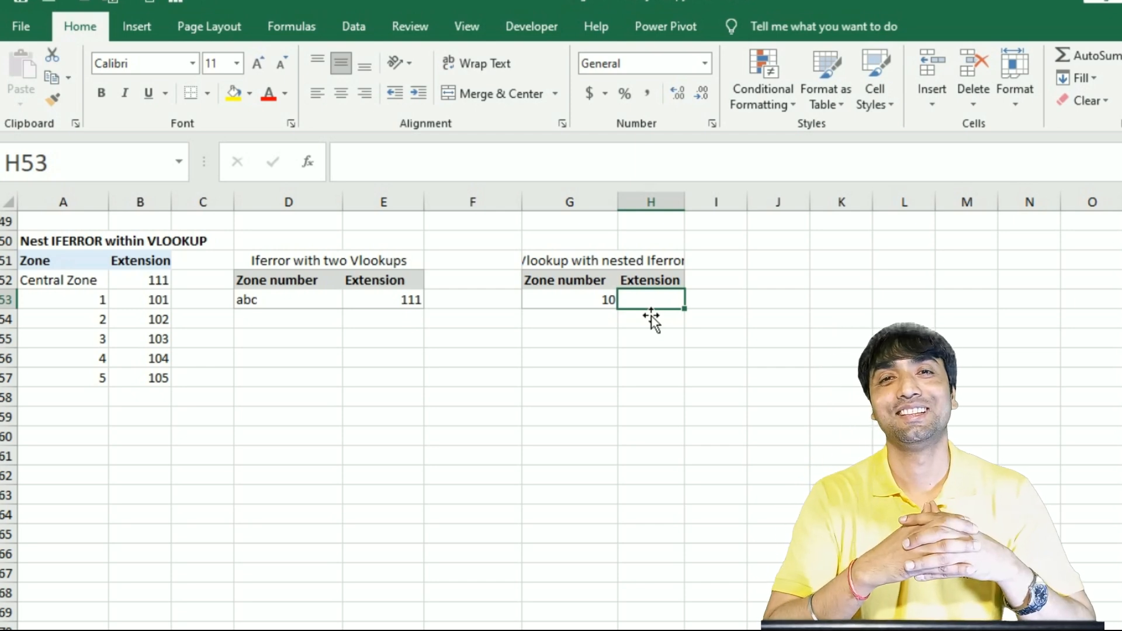
Start a VLOOKUP in H53 whose lookup value is an IFERROR wrapping another VLOOKUP
type("=vlo")
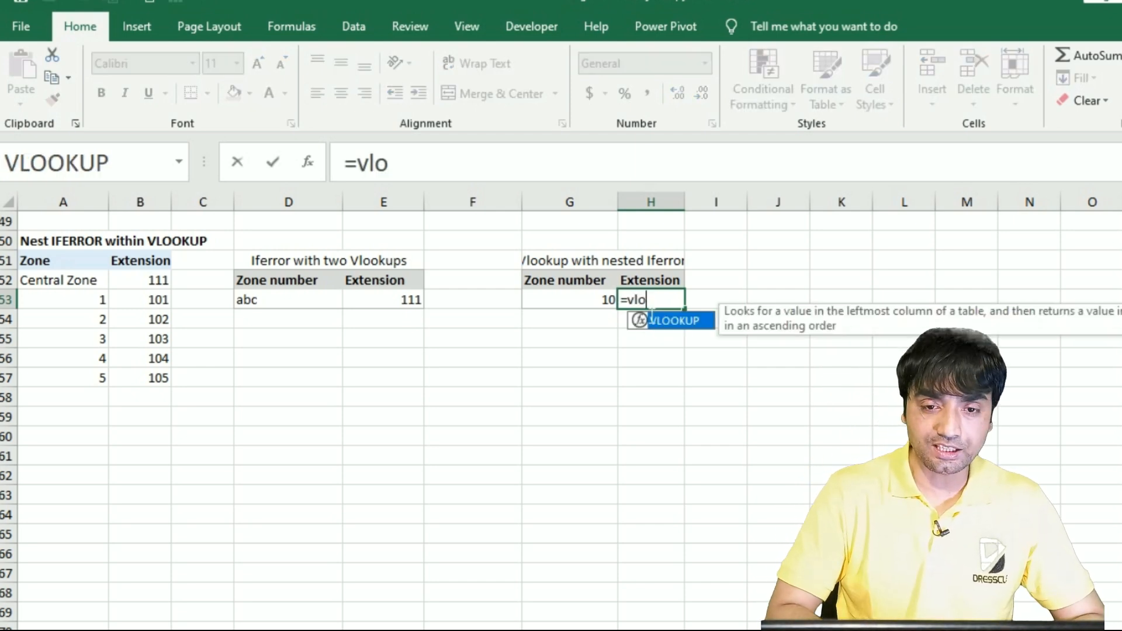
key("Tab")
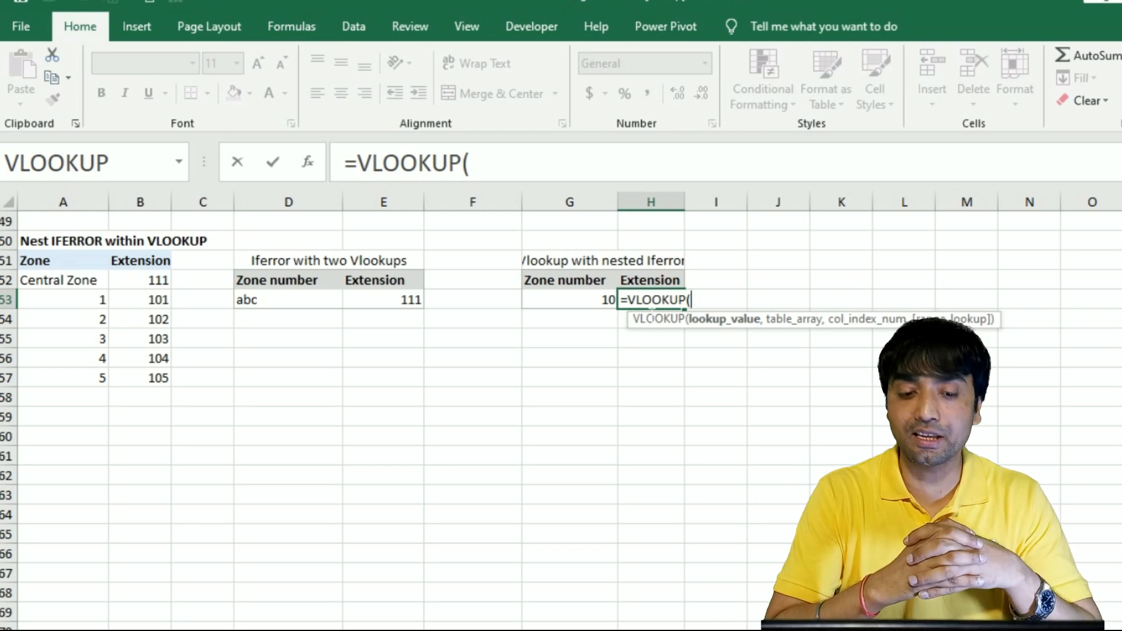
type("ifer")
key("Tab")
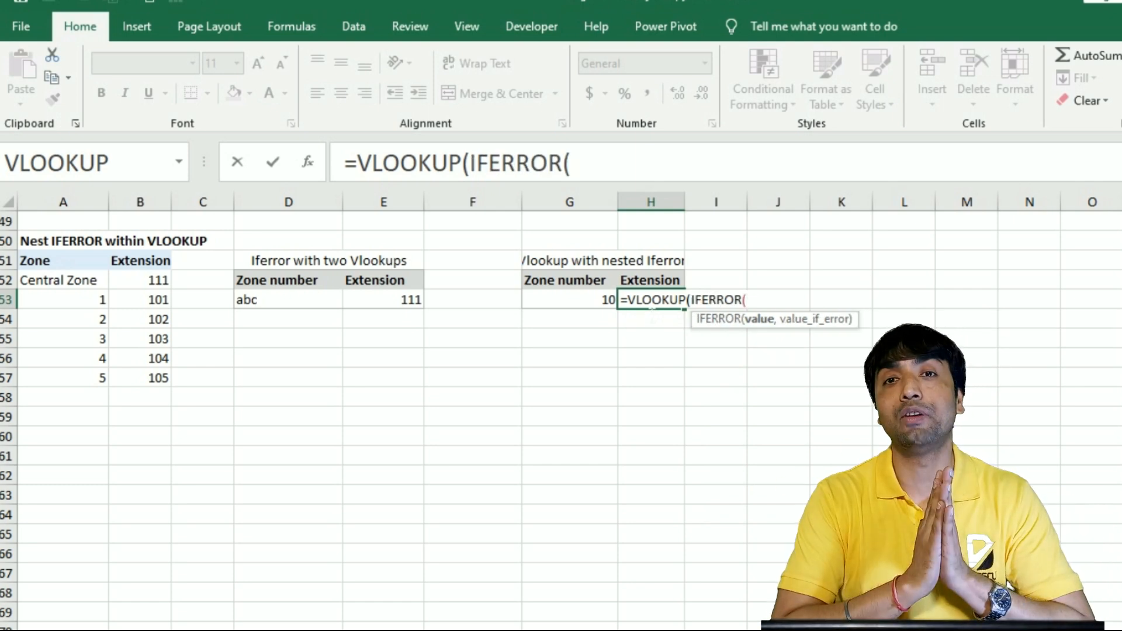
type("vlo")
key("Tab")
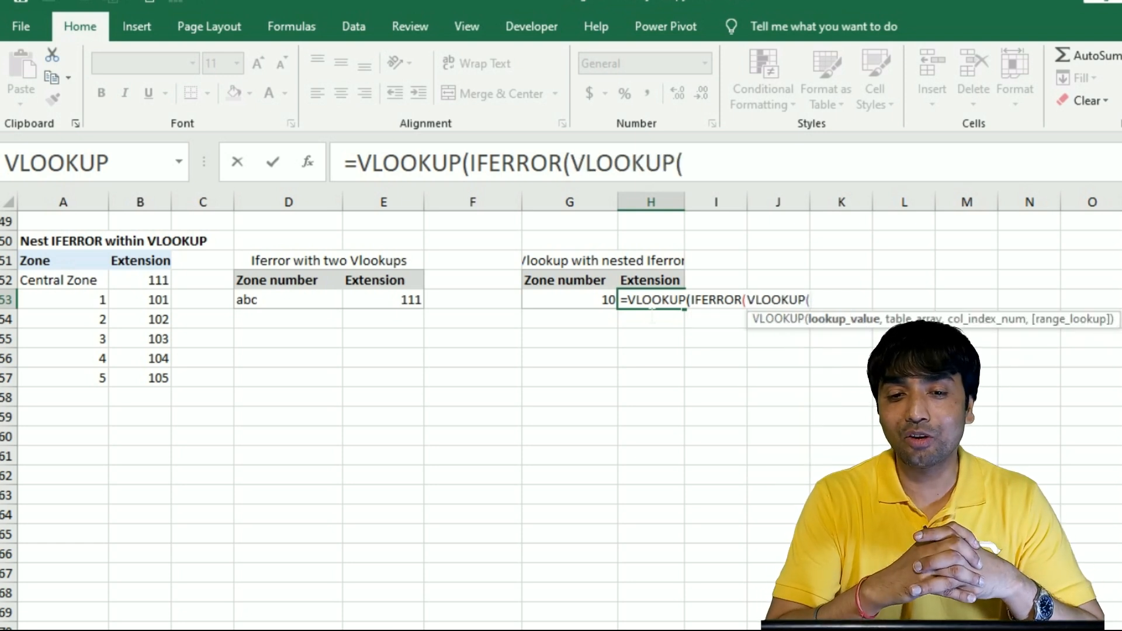
Complete the inner VLOOKUP with lookup value G53, table A52:B57, column 1 and match type 0
left_click(591, 305)
type(",")
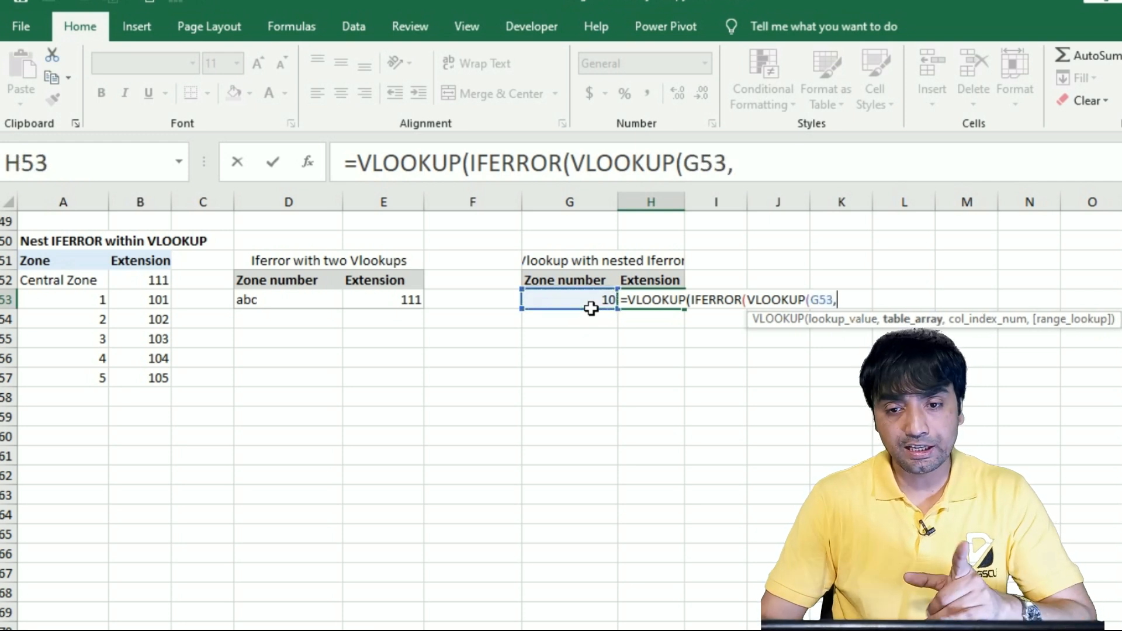
left_click_drag(76, 286, 168, 400)
type(",")
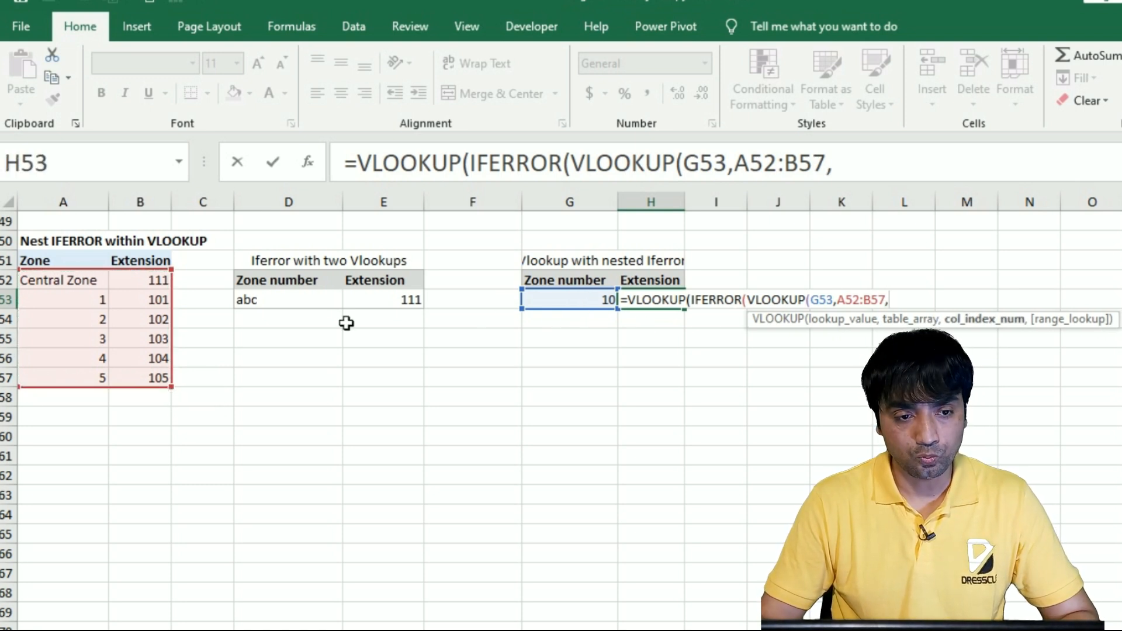
type("1,0)")
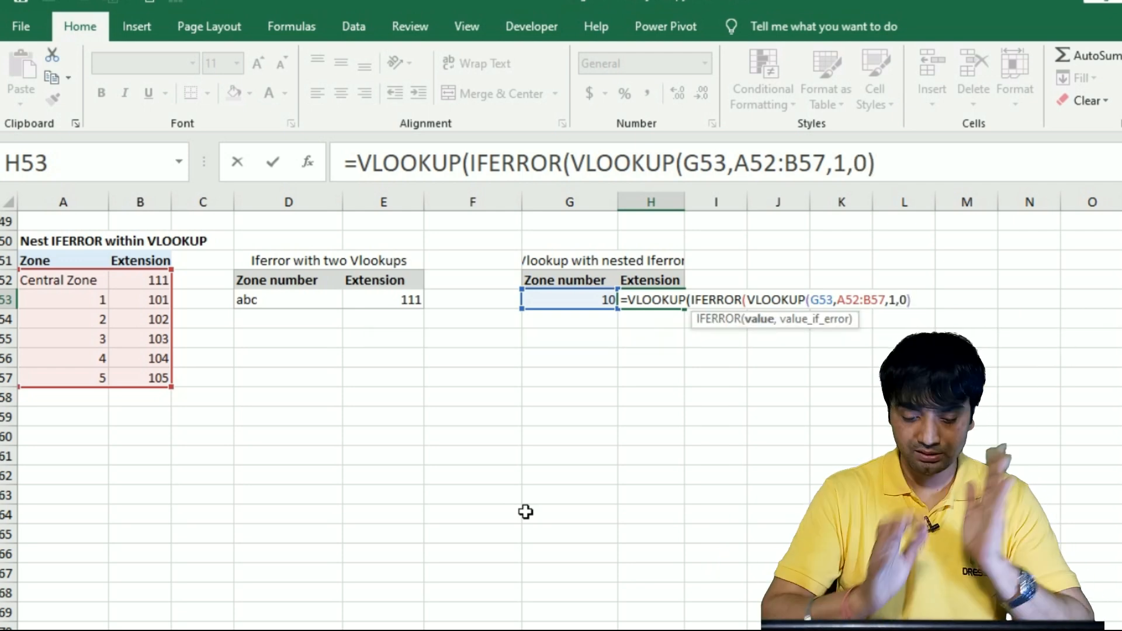
type(",")
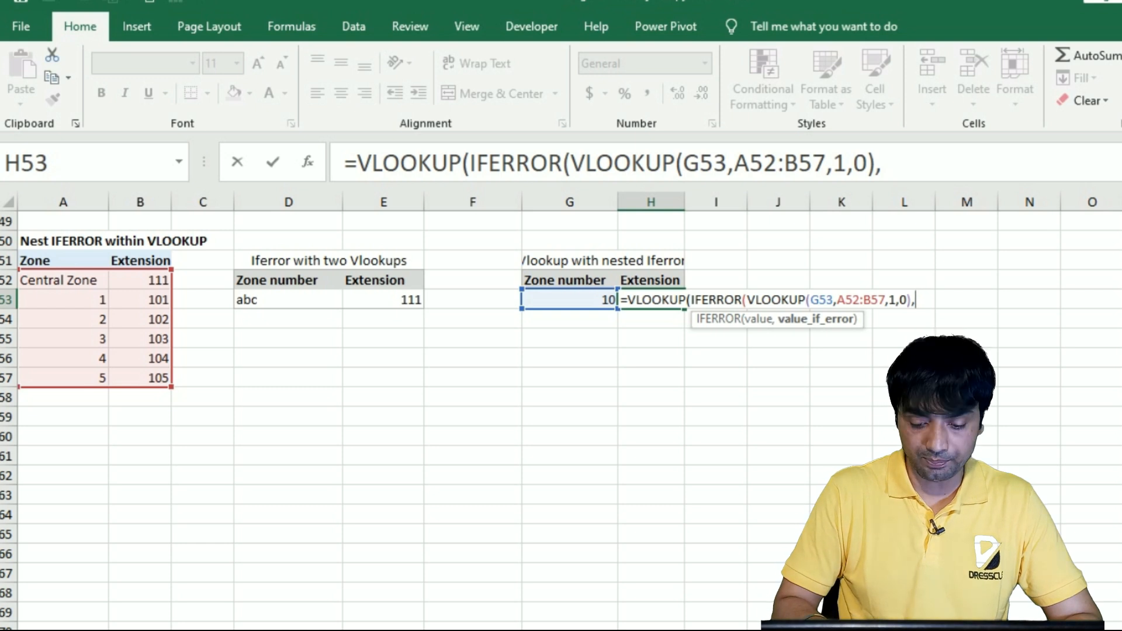
Give IFERROR the fallback value "Central Zone" and close the function
type("\"Cent")
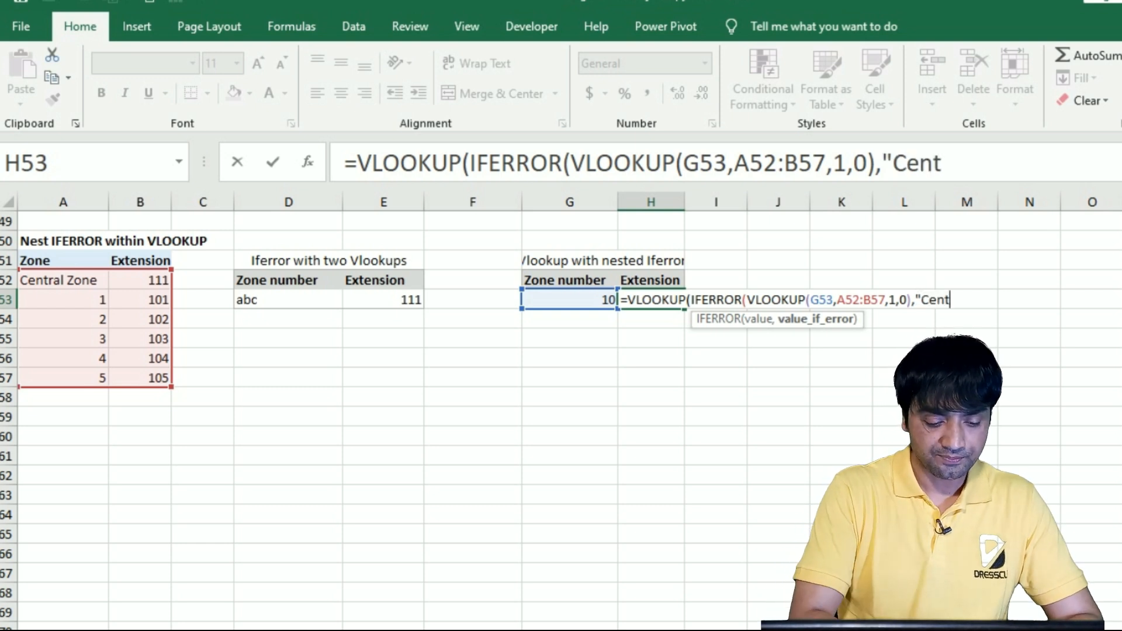
type("ral Zone\"")
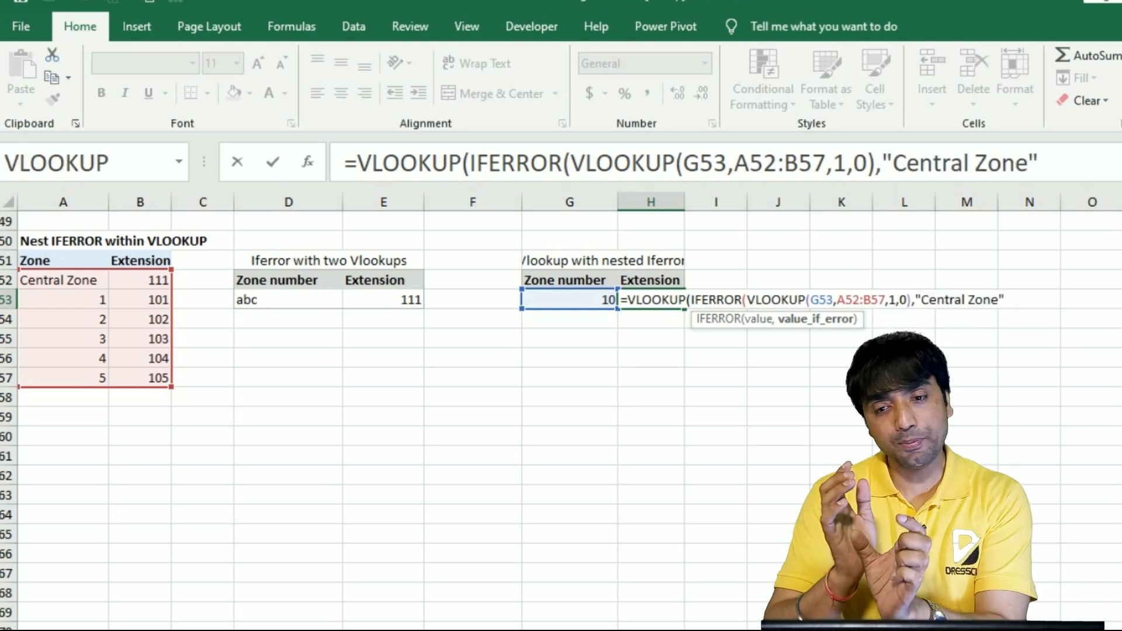
type(")")
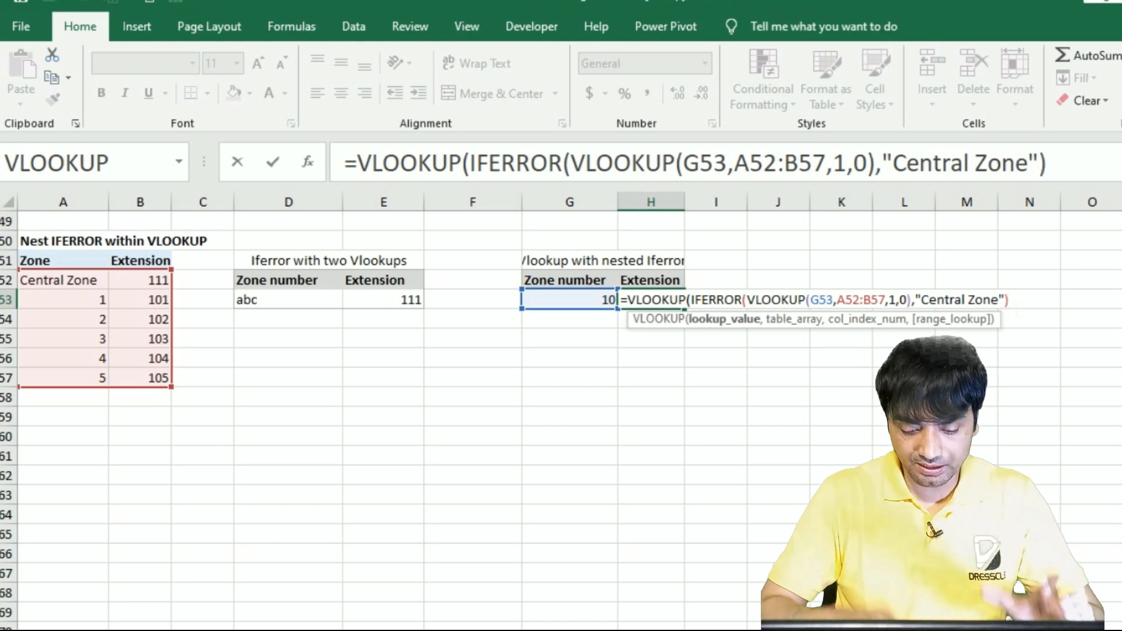
type(",")
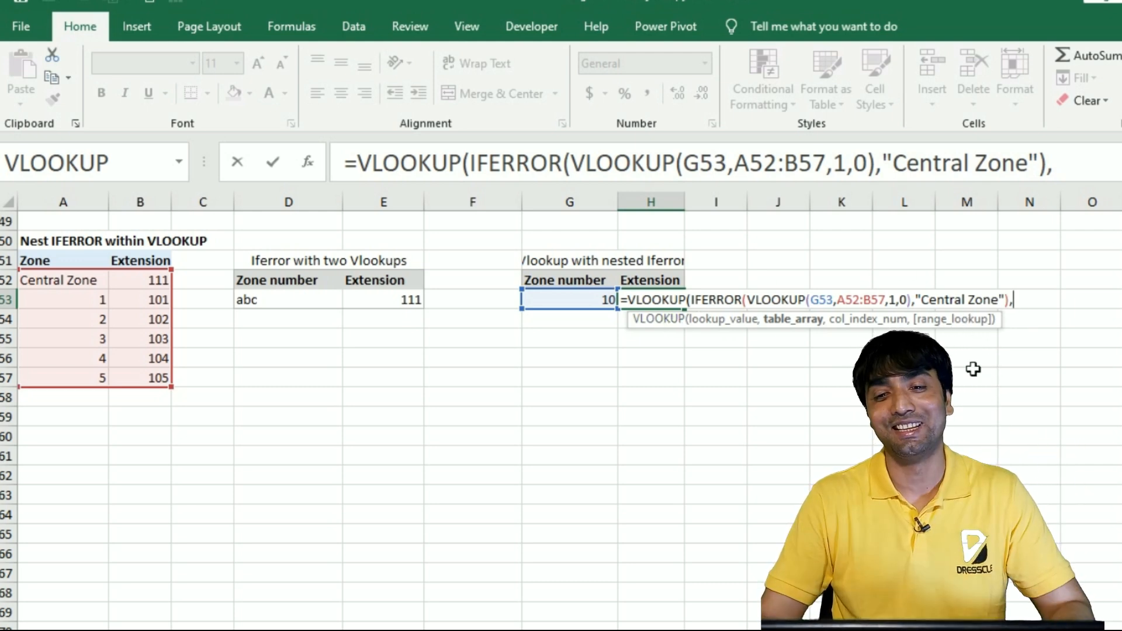
Complete the outer VLOOKUP with absolute table $A$52:$B$57, column 2 and match type 0, and enter the formula in H53
left_click_drag(85, 282, 166, 387)
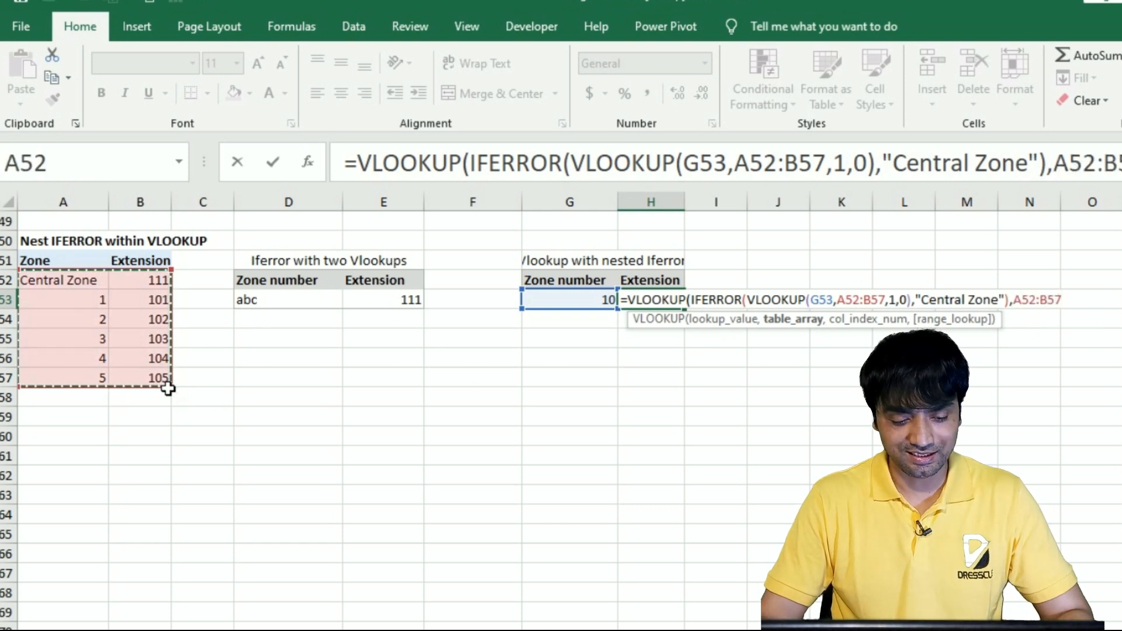
key("F4")
type(",")
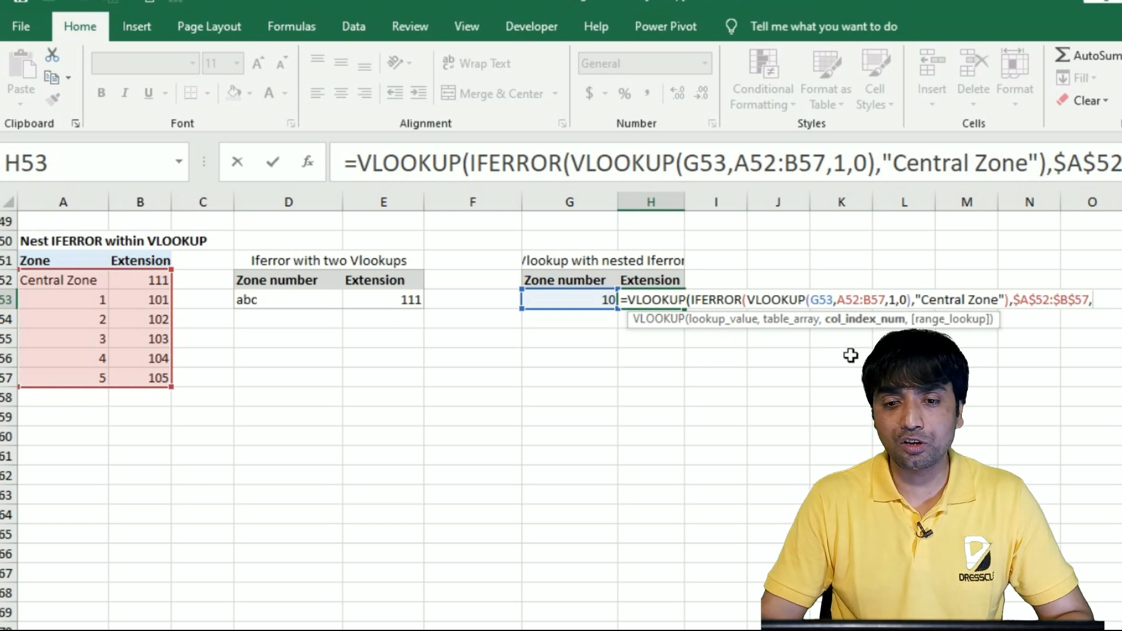
type("2,0)")
key("Return")
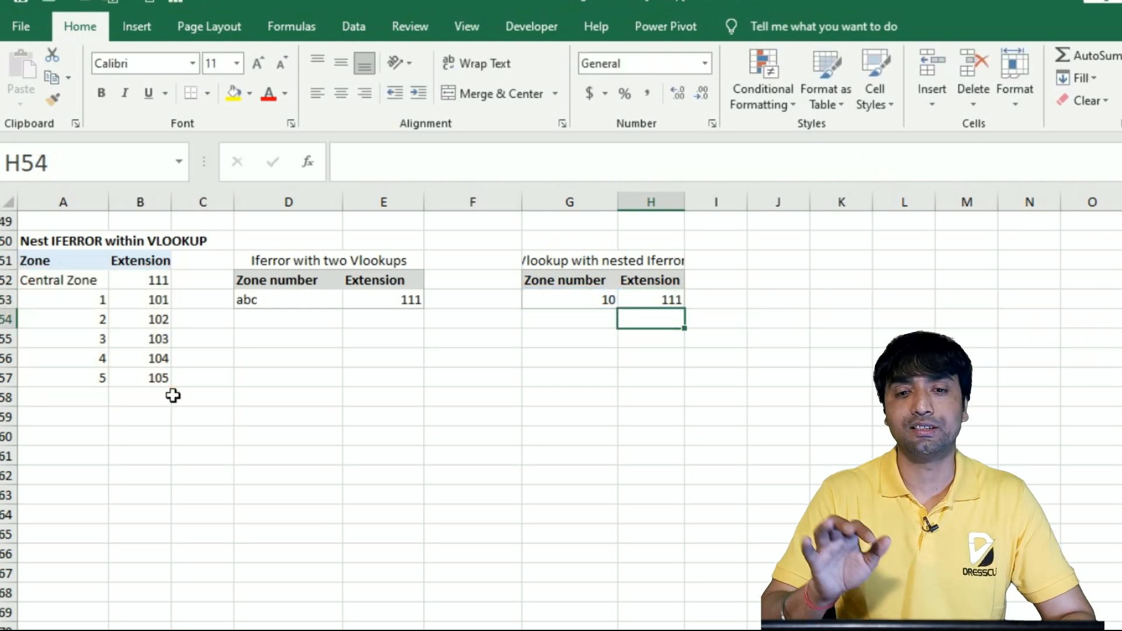
Test the H53 formula by setting the zone number in G53 to 2, and open the formula in H53 for review
key("Up")
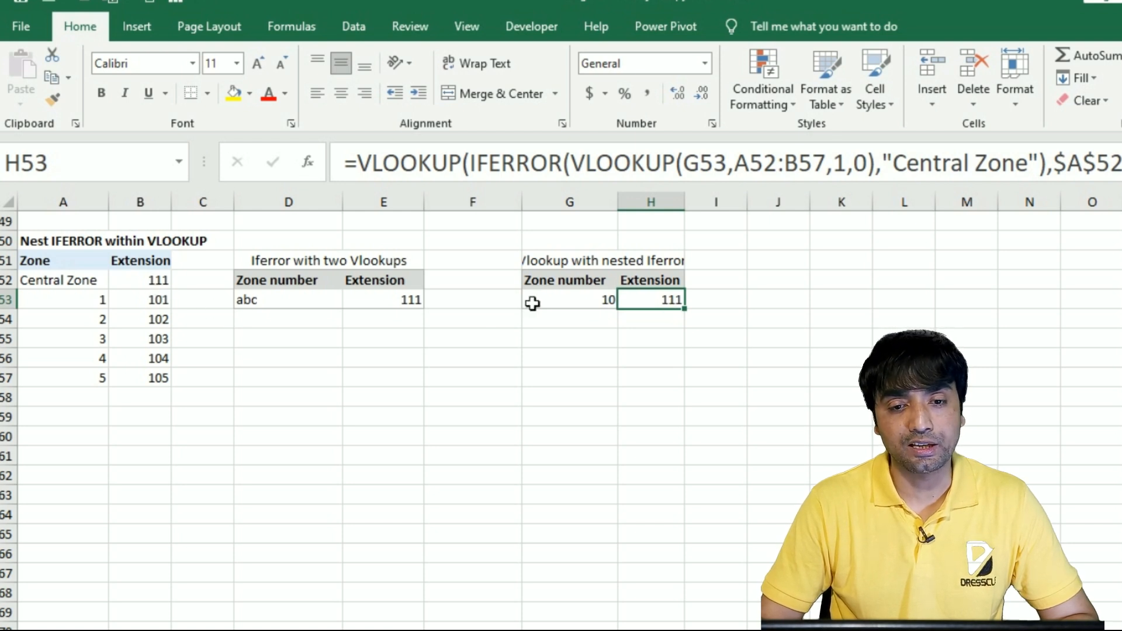
left_click(571, 304)
type("2")
key("Return")
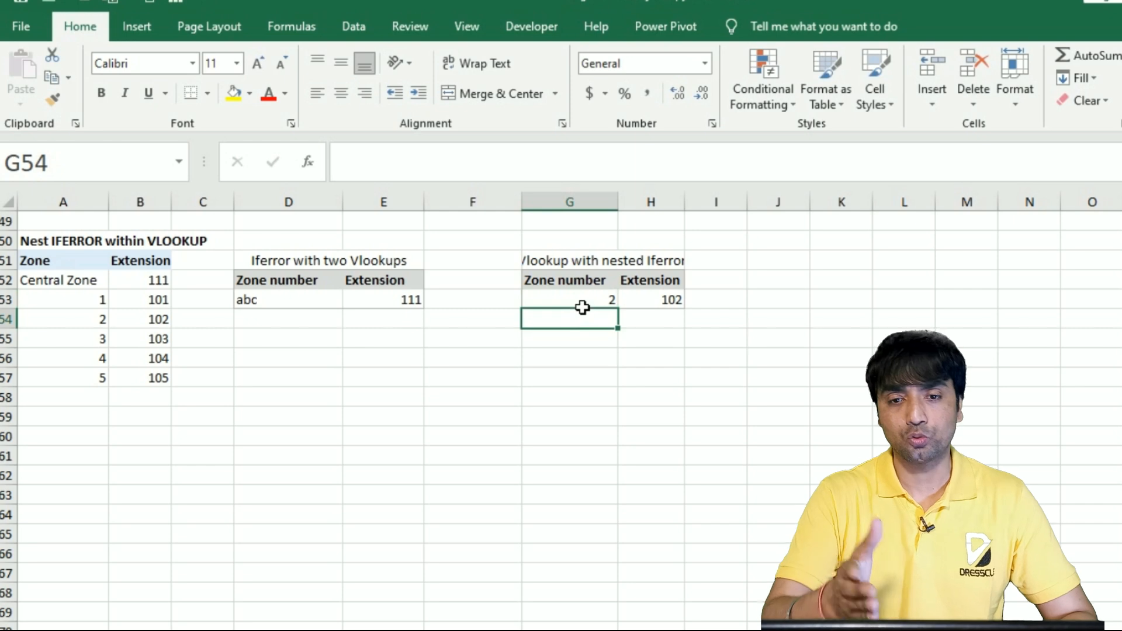
key("Up")
key("Right")
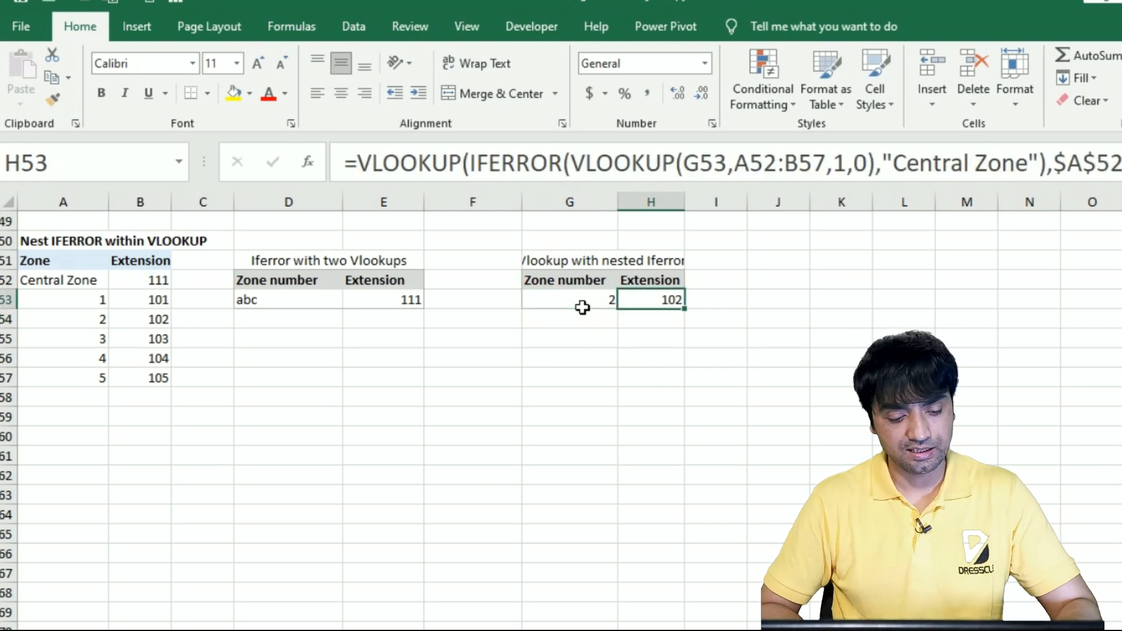
key("F2")
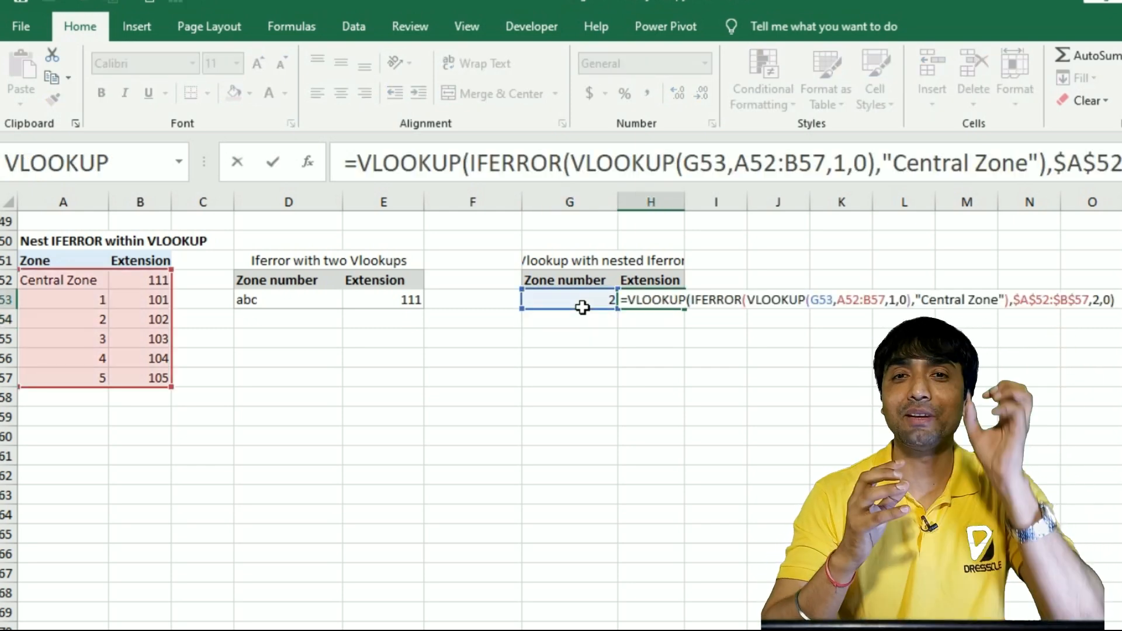